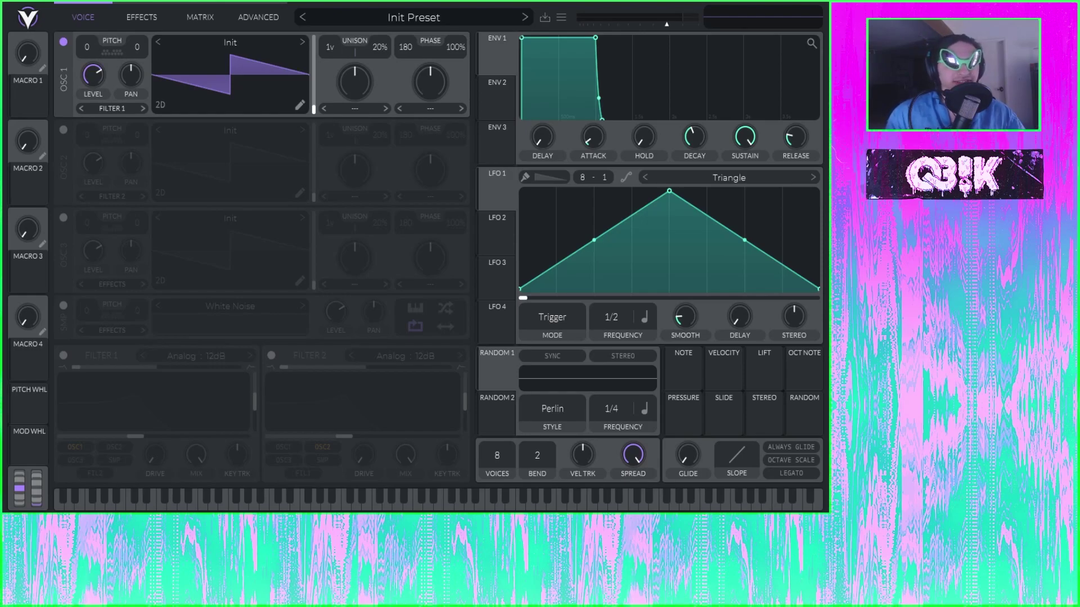
Step: Load the Basic Shapes sample into oscillator 1 as a wavetable and inspect it in the wavetable editor
{"action": "left_click_drag", "start_coordinate": [230, 93], "coordinate": [230, 54]}
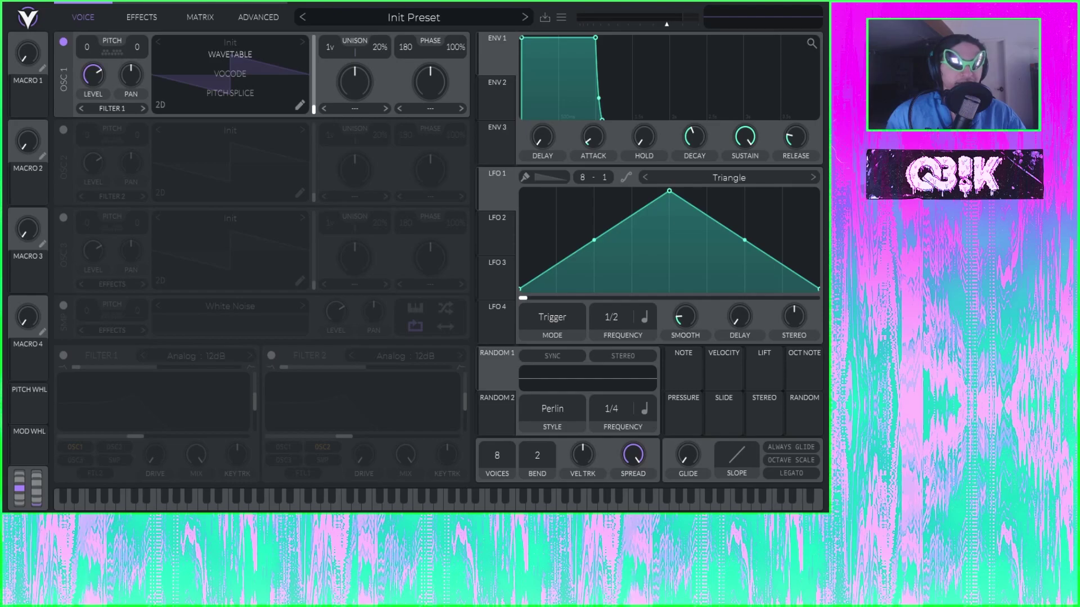
{"action": "left_click_drag", "start_coordinate": [230, 54], "coordinate": [230, 54]}
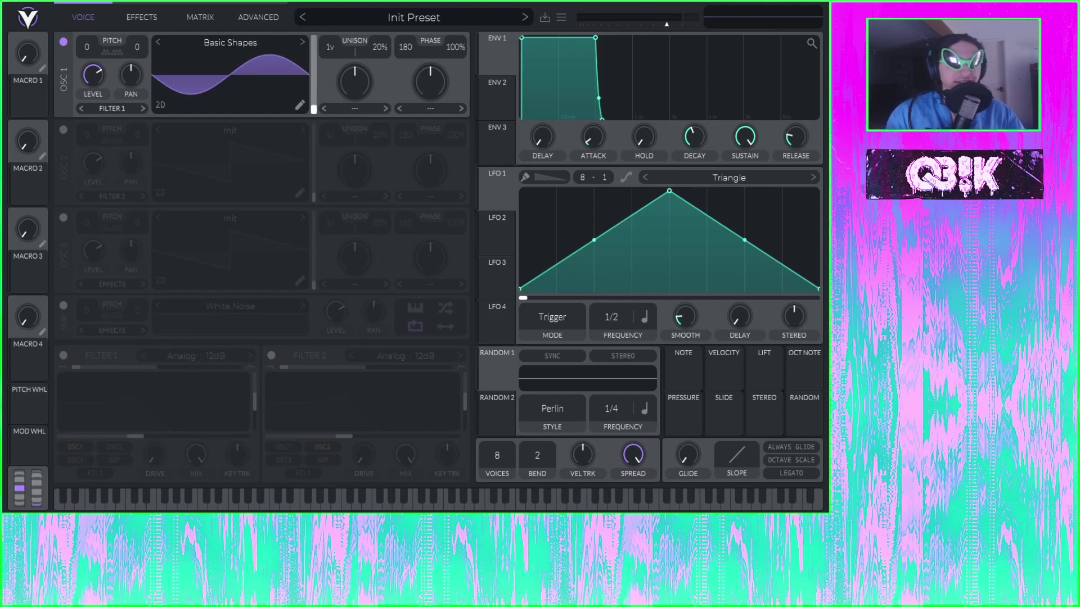
{"action": "left_click_drag", "start_coordinate": [314, 109], "coordinate": [316, 173]}
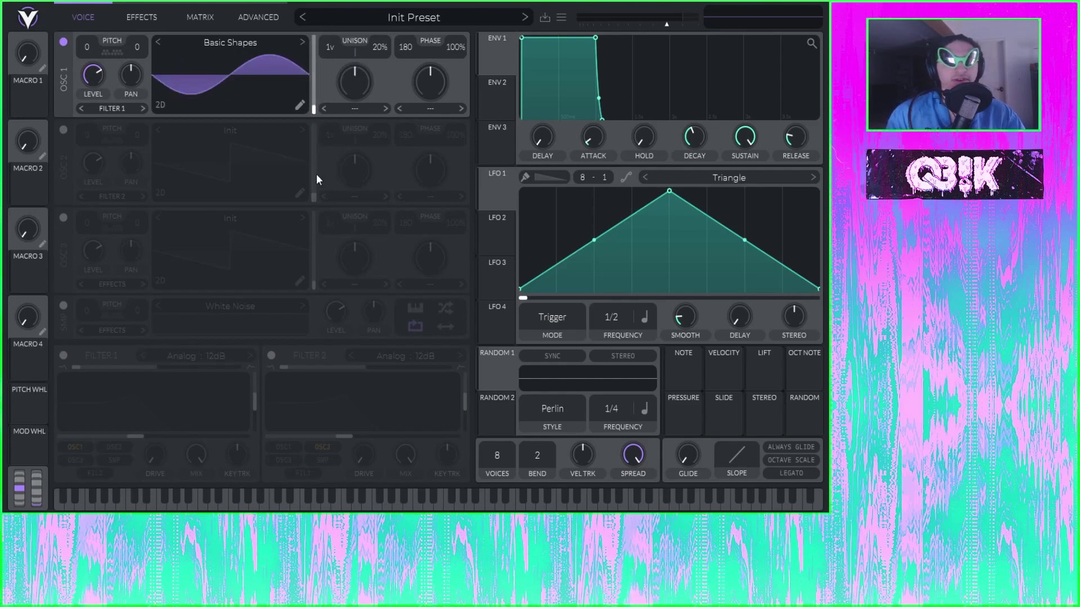
{"action": "mouse_move", "coordinate": [313, 109]}
{"action": "left_mouse_down"}
{"action": "mouse_move", "coordinate": [327, 30]}
{"action": "mouse_move", "coordinate": [315, 136]}
{"action": "left_mouse_up"}
{"action": "left_click", "coordinate": [299, 105]}
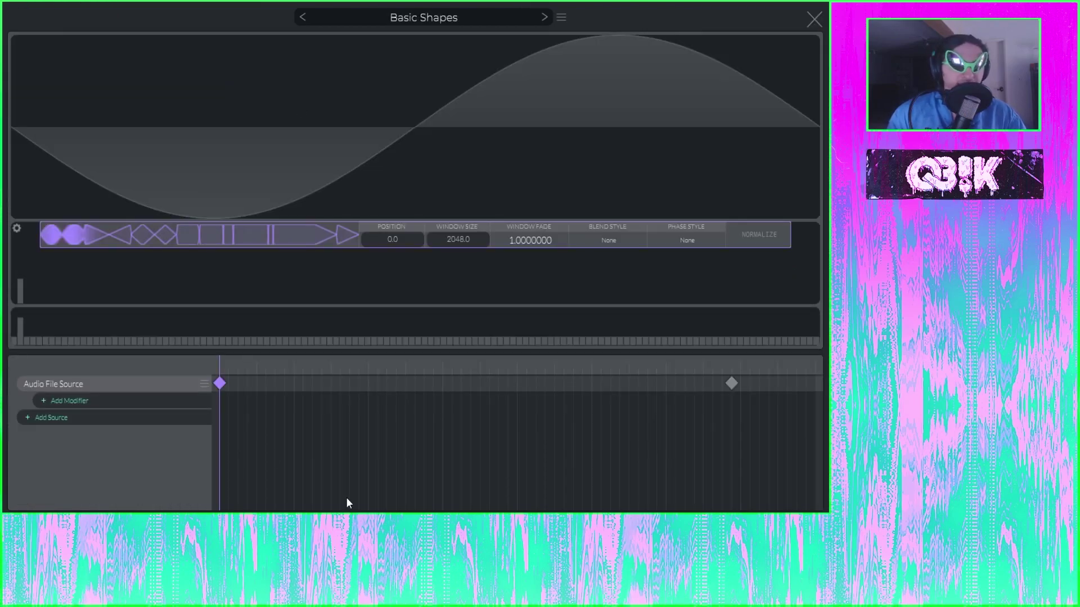
{"action": "key", "text": "Escape"}
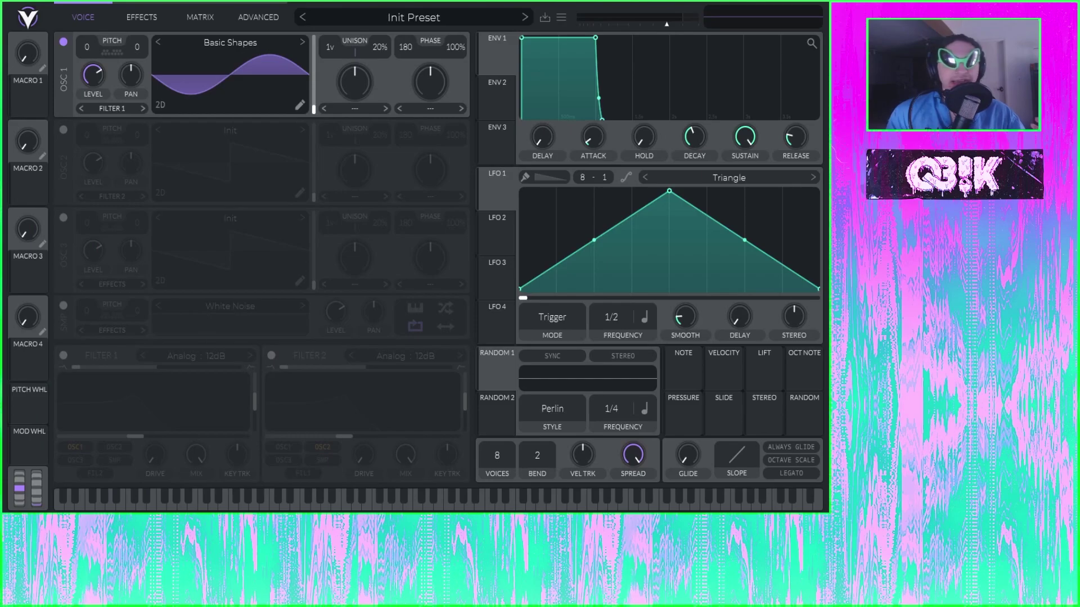
Step: Load the Operator_Bass_One_Shot_01_F sample into oscillator 1 using Vocode and open it in the wavetable editor
{"action": "left_click_drag", "start_coordinate": [230, 73], "coordinate": [230, 73]}
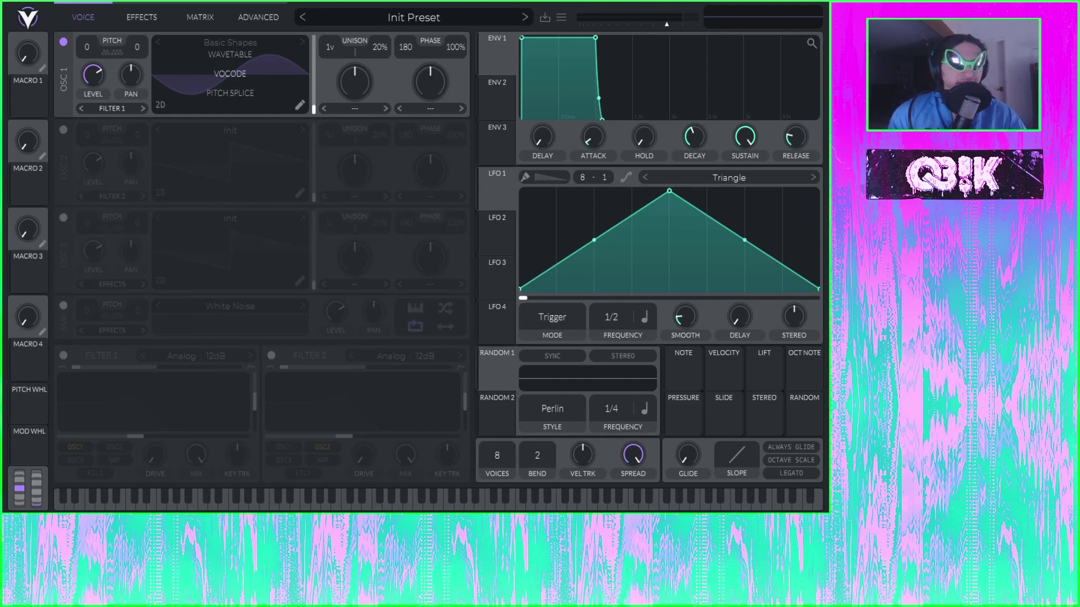
{"action": "left_click_drag", "start_coordinate": [230, 74], "coordinate": [230, 74]}
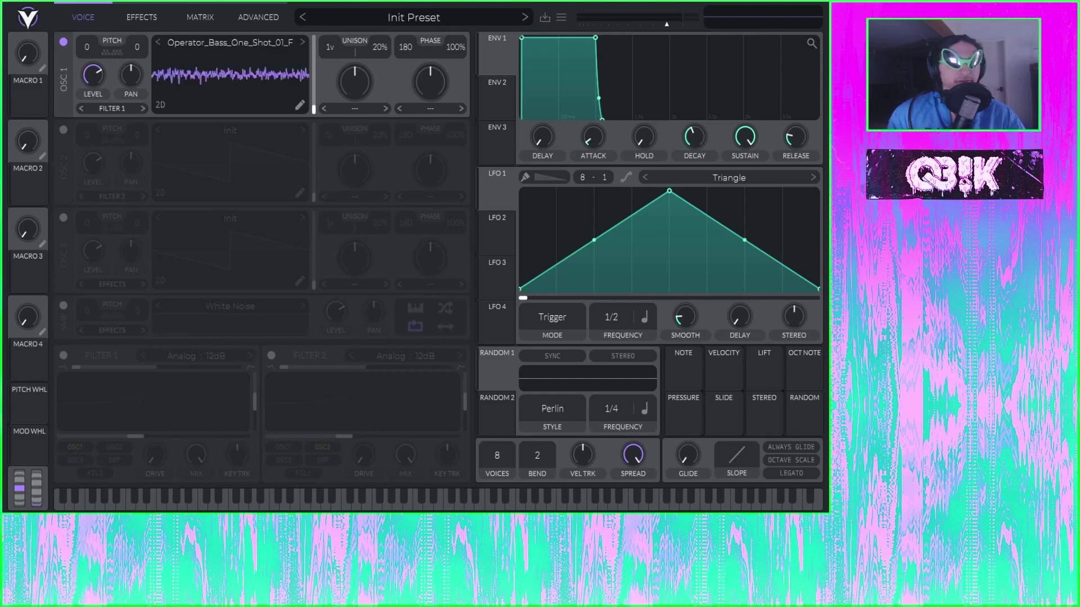
{"action": "left_click", "coordinate": [298, 105]}
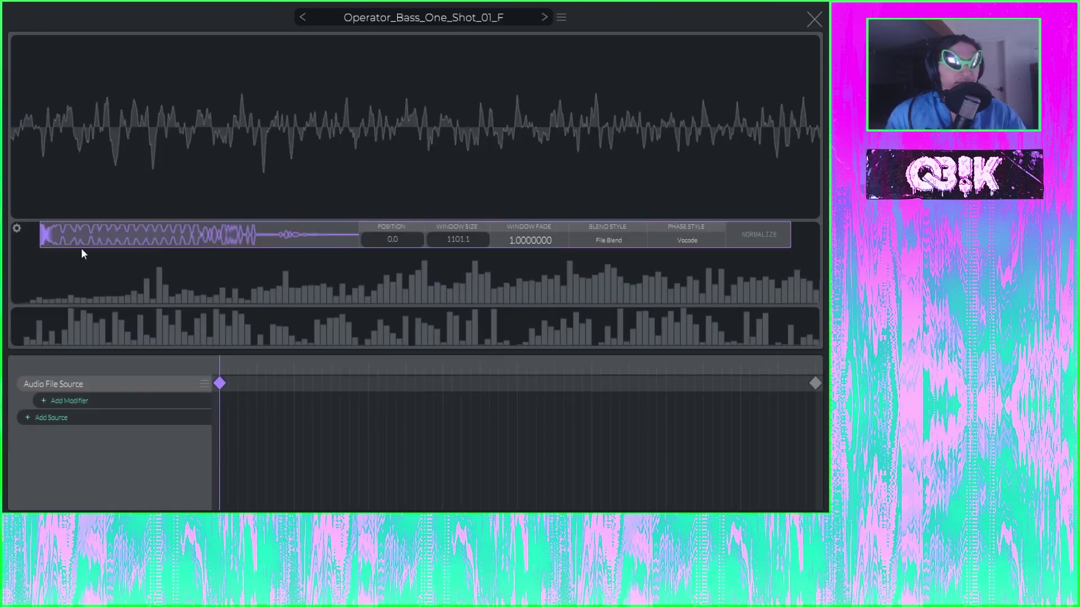
Step: Set the audio file source's window size to the note F3
{"action": "left_click", "coordinate": [447, 239]}
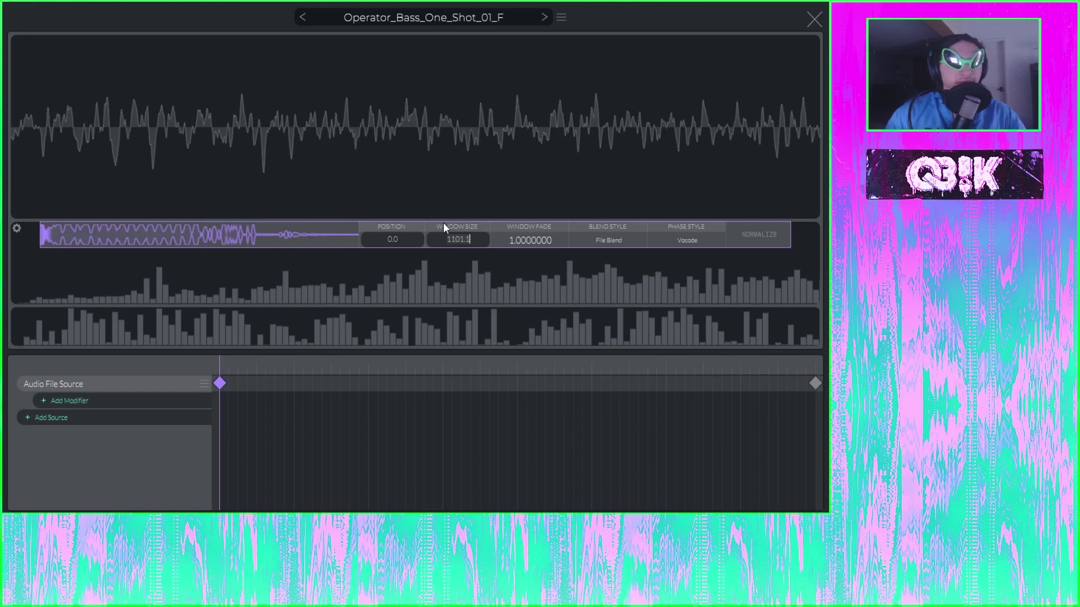
{"action": "left_click", "coordinate": [455, 243]}
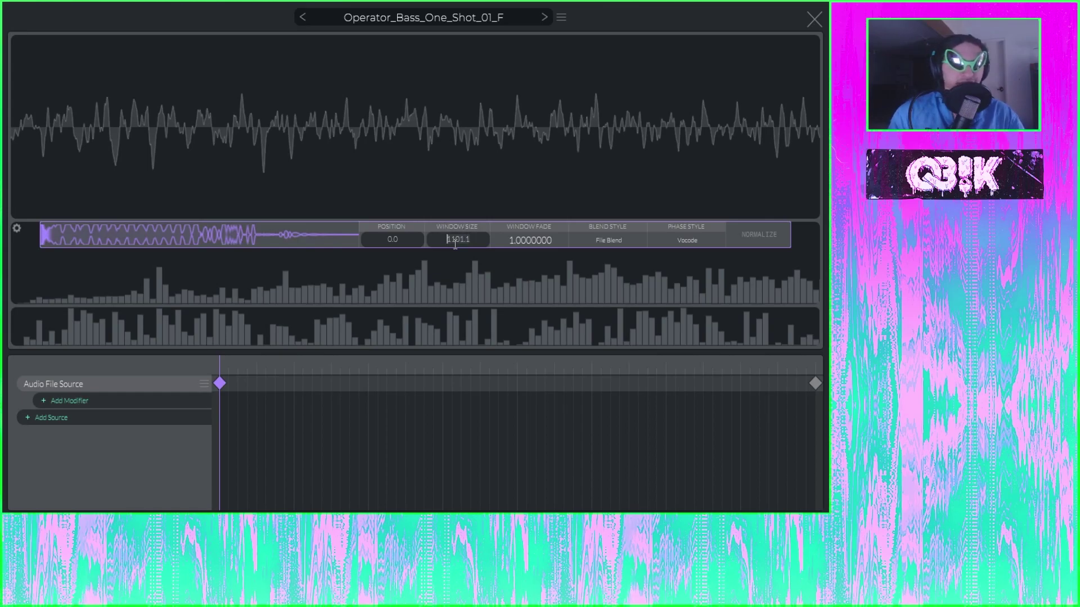
{"action": "key", "text": "ctrl+a"}
{"action": "type", "text": "4"}
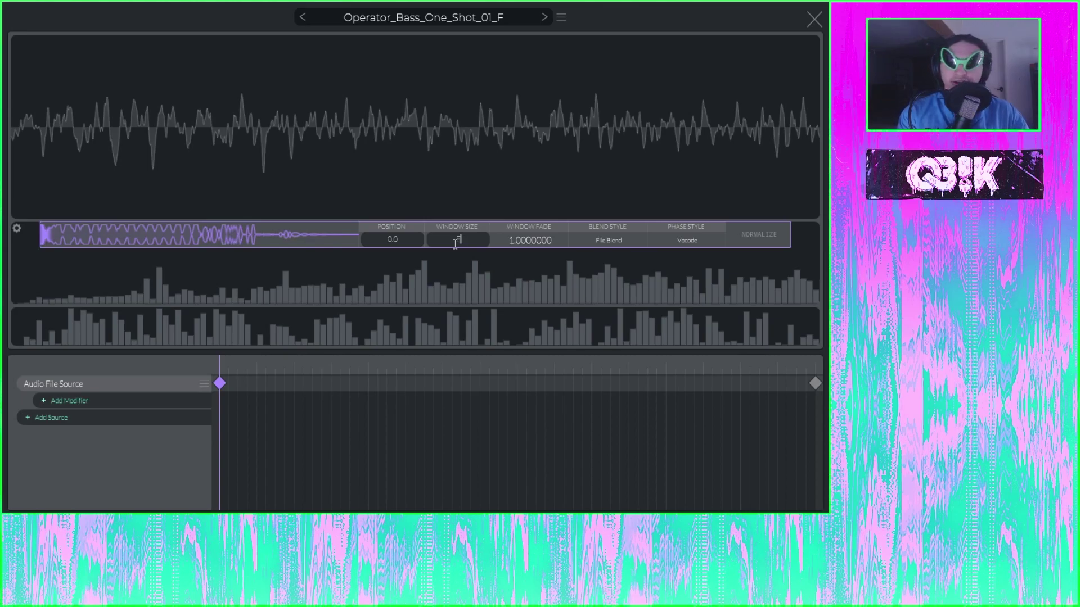
{"action": "type", "text": "3"}
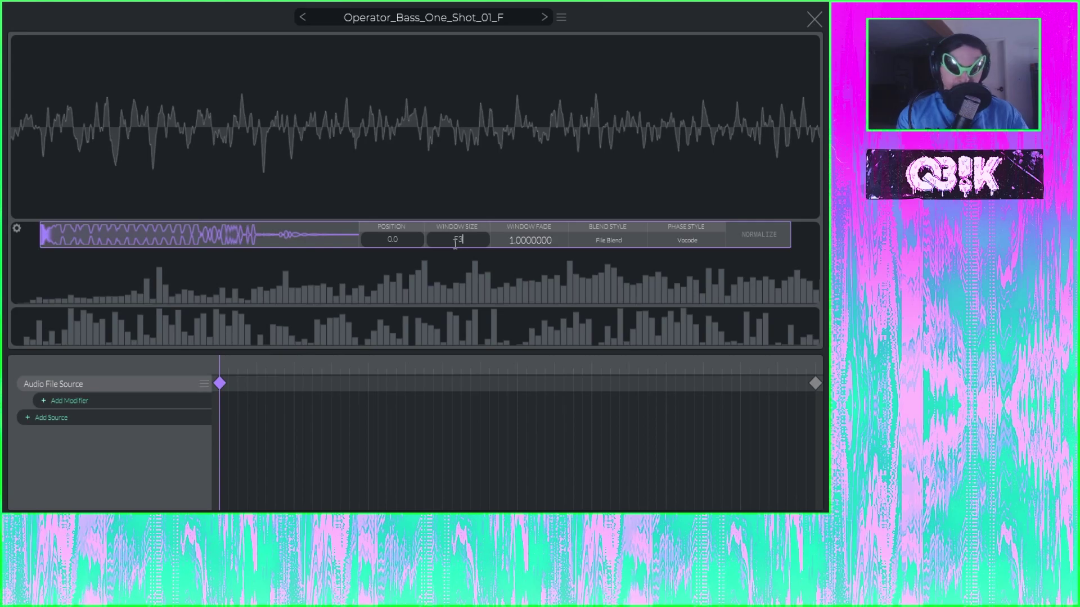
{"action": "key", "text": "Return"}
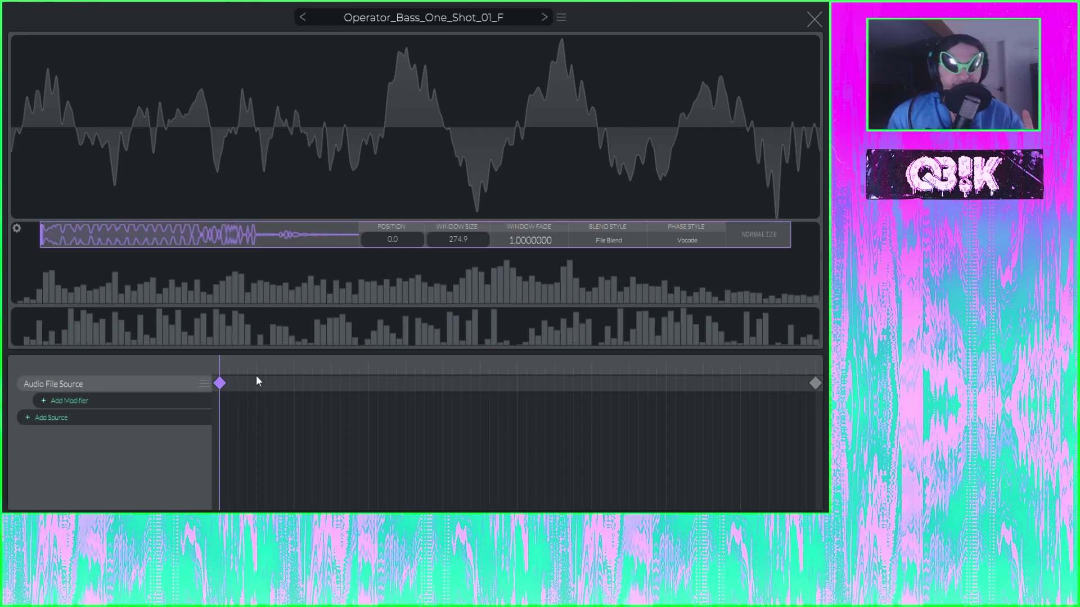
Step: Try a middle keyframe on the Audio File Source timeline, return the playhead to the start and remove that keyframe
{"action": "double_click", "coordinate": [340, 383]}
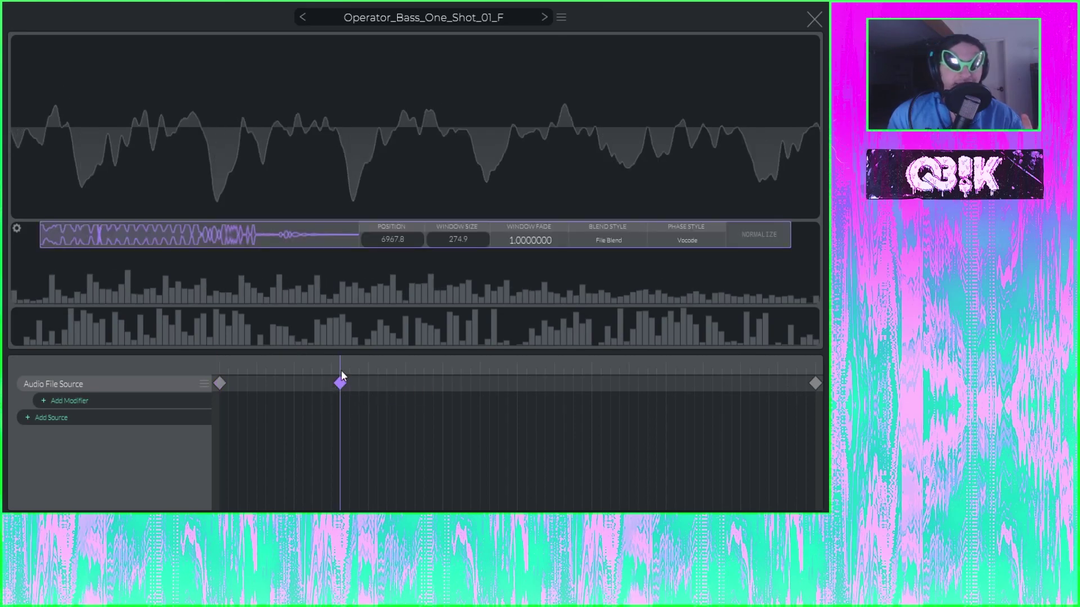
{"action": "left_click_drag", "start_coordinate": [217, 386], "coordinate": [340, 388]}
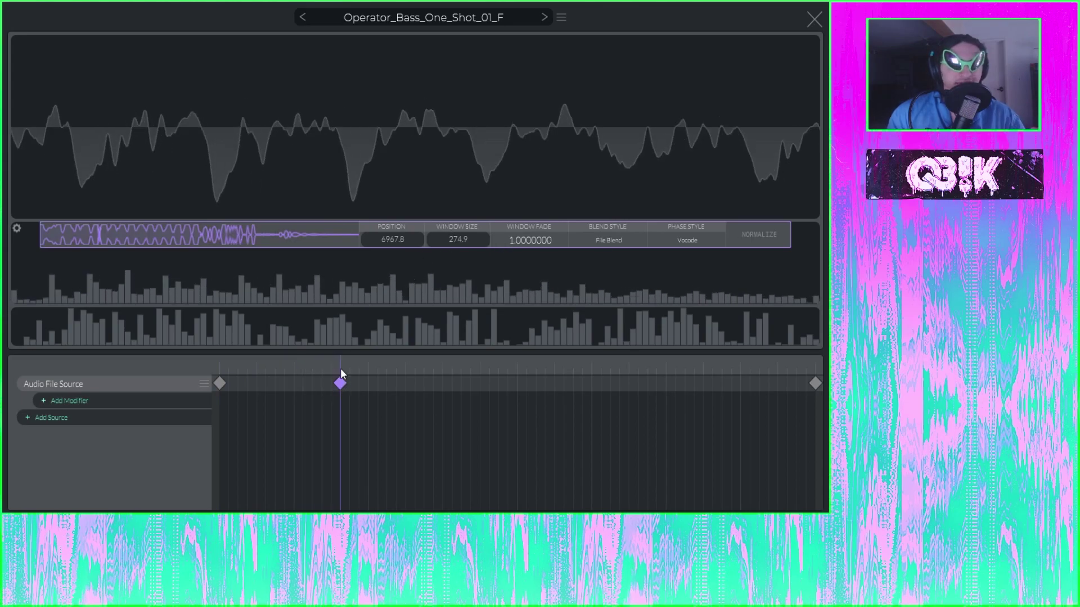
{"action": "left_click_drag", "start_coordinate": [342, 374], "coordinate": [197, 374]}
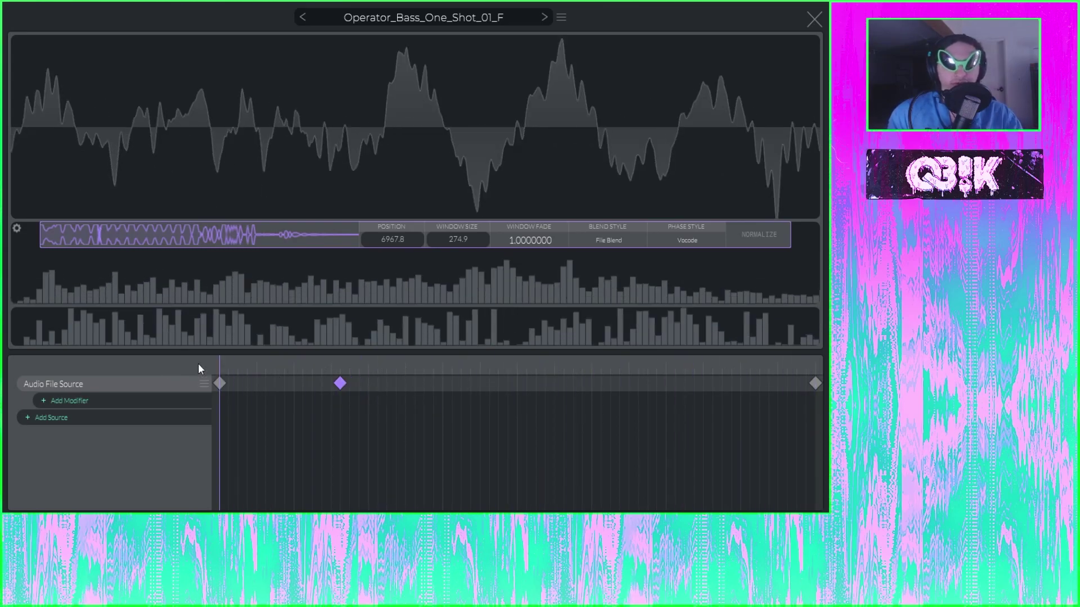
{"action": "left_click_drag", "start_coordinate": [218, 374], "coordinate": [181, 376]}
{"action": "right_click", "coordinate": [341, 384]}
{"action": "left_click", "coordinate": [406, 392]}
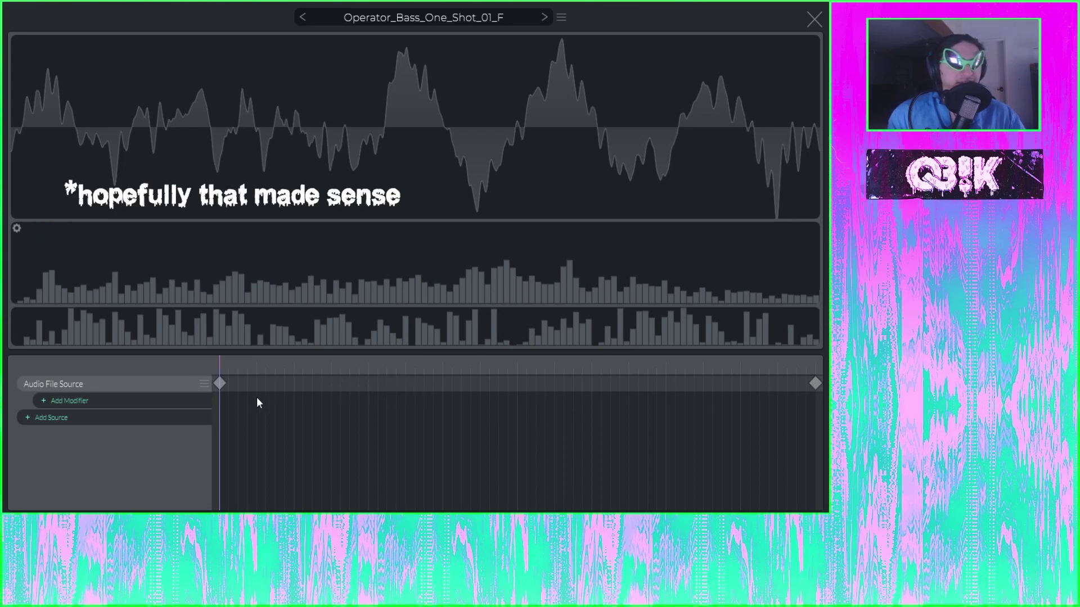
Step: Examine the first and last keyframes and scrub the playhead across the whole wavetable and back to the start
{"action": "left_click", "coordinate": [220, 383]}
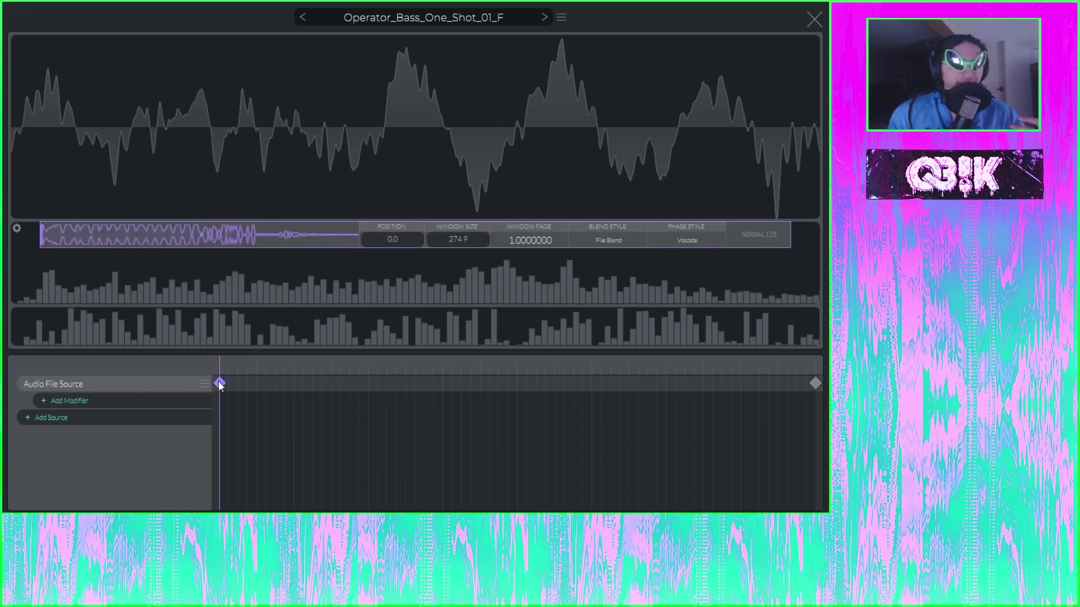
{"action": "left_click", "coordinate": [816, 383]}
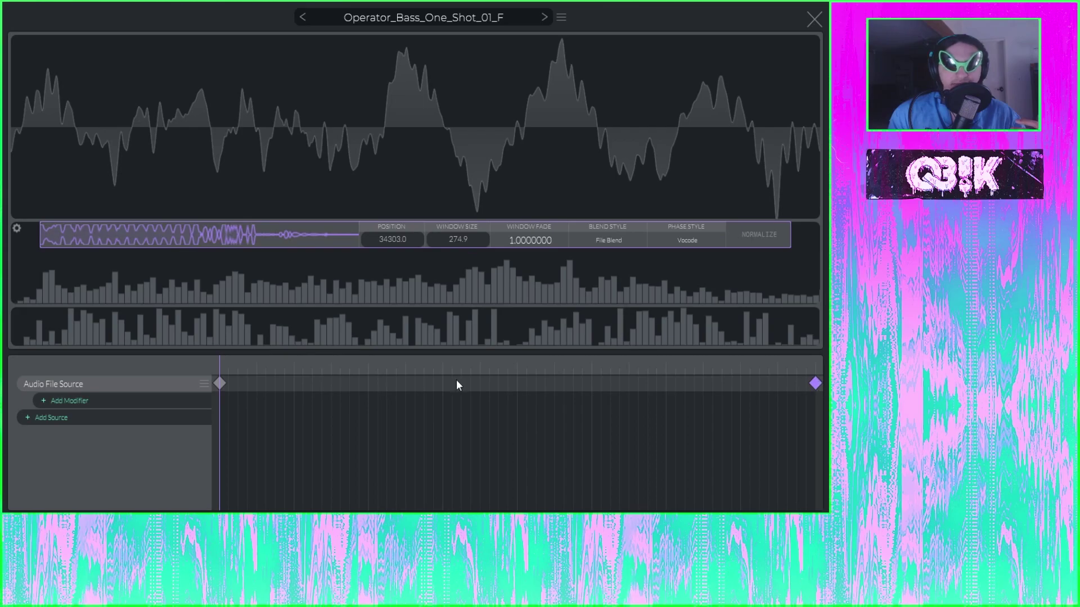
{"action": "left_click", "coordinate": [219, 383]}
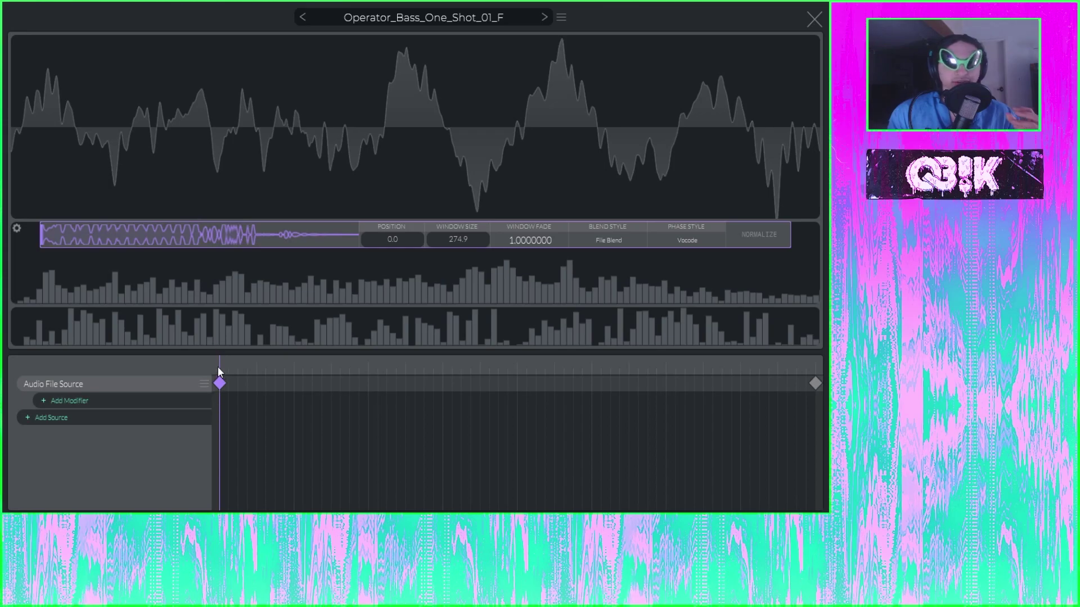
{"action": "left_click_drag", "start_coordinate": [220, 371], "coordinate": [820, 364]}
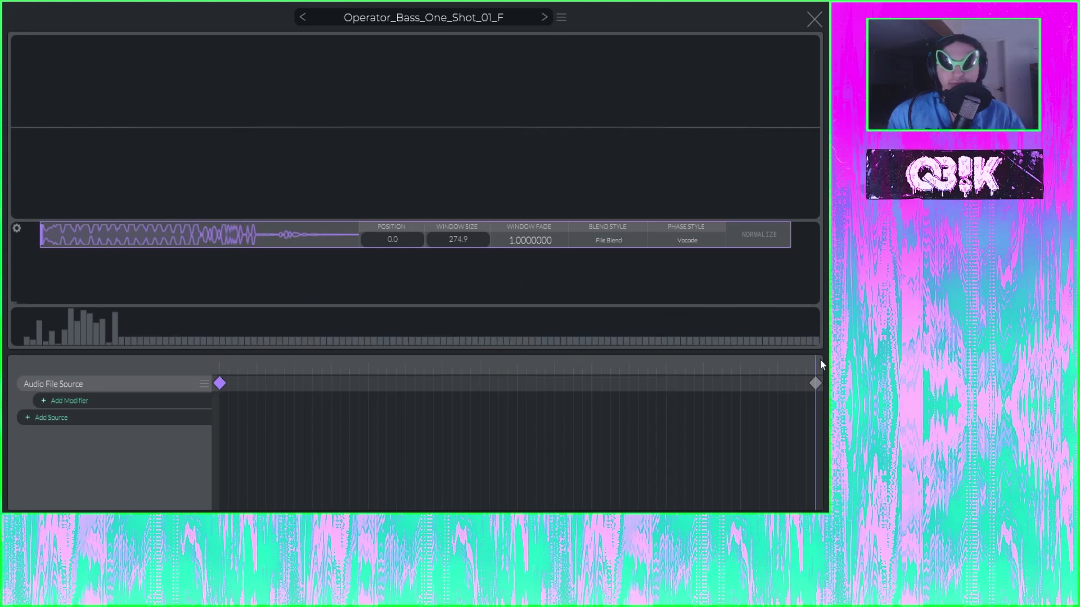
{"action": "left_click", "coordinate": [814, 384]}
{"action": "left_click", "coordinate": [813, 367]}
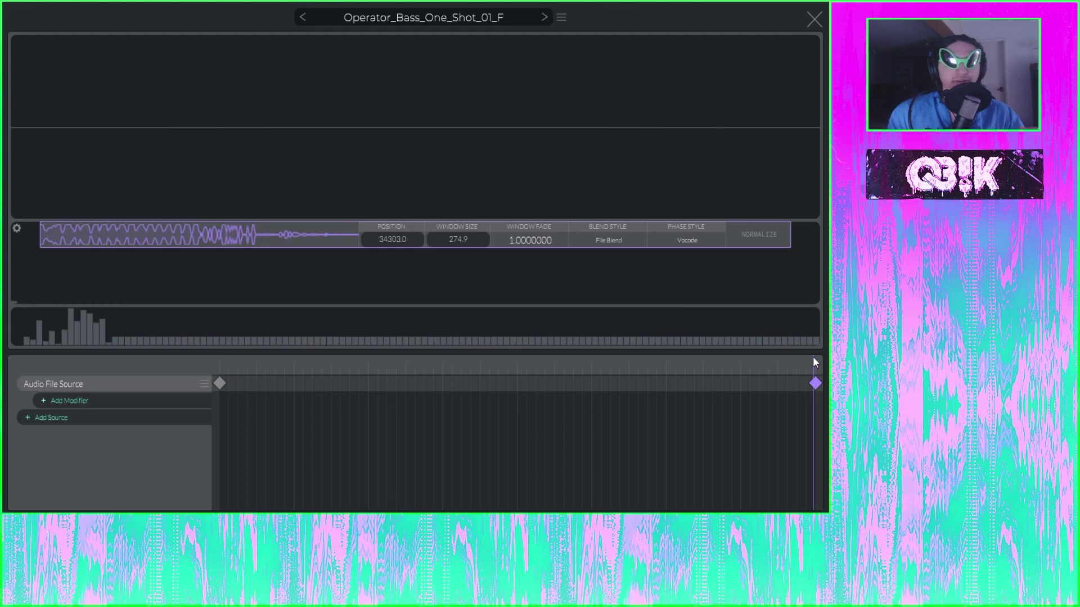
{"action": "left_click", "coordinate": [812, 367]}
{"action": "left_click_drag", "start_coordinate": [811, 364], "coordinate": [180, 353]}
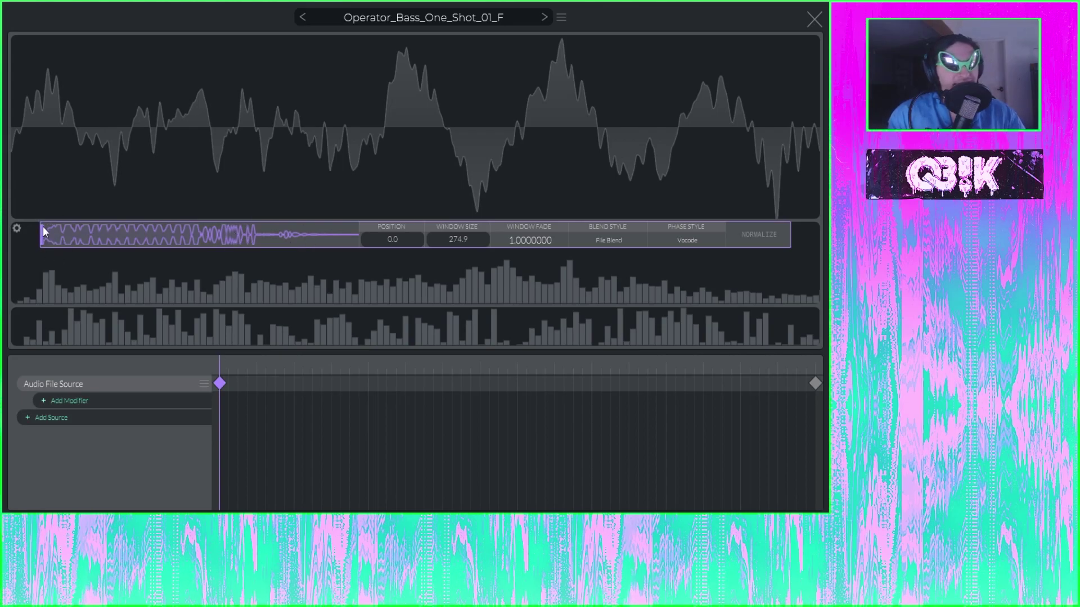
Step: Move the last keyframe's sample position to about 18961.5, check both keyframes and close the wavetable editor
{"action": "left_click", "coordinate": [256, 417]}
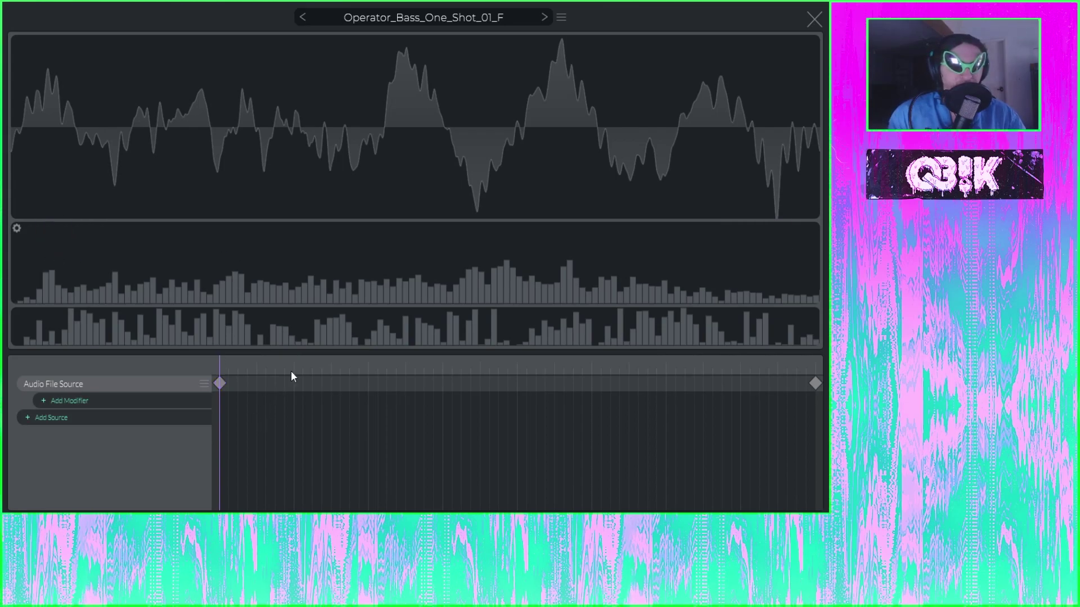
{"action": "left_click", "coordinate": [815, 387]}
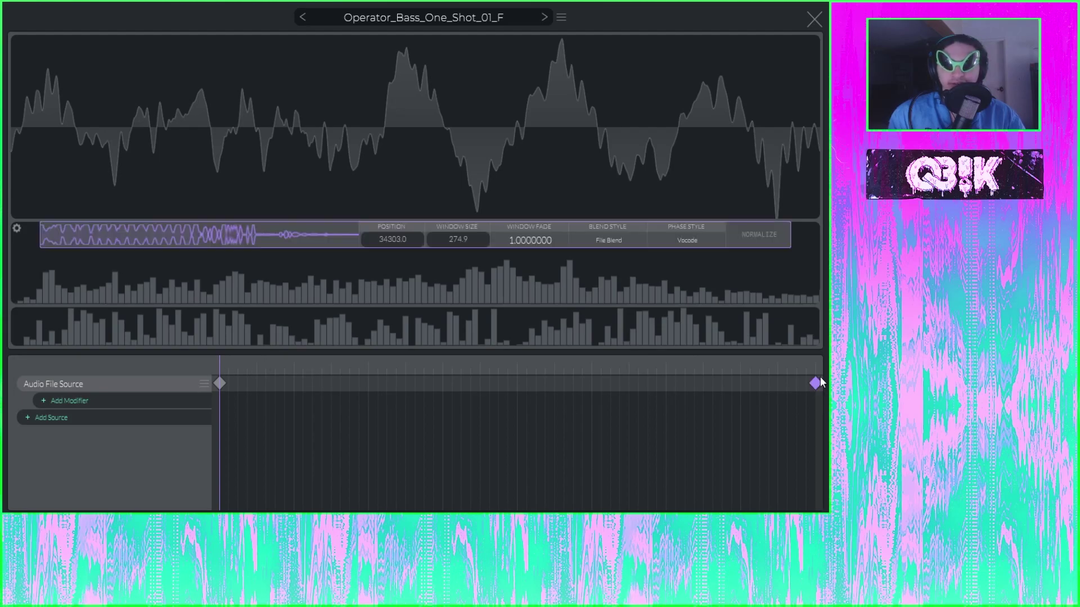
{"action": "left_click_drag", "start_coordinate": [325, 239], "coordinate": [197, 242]}
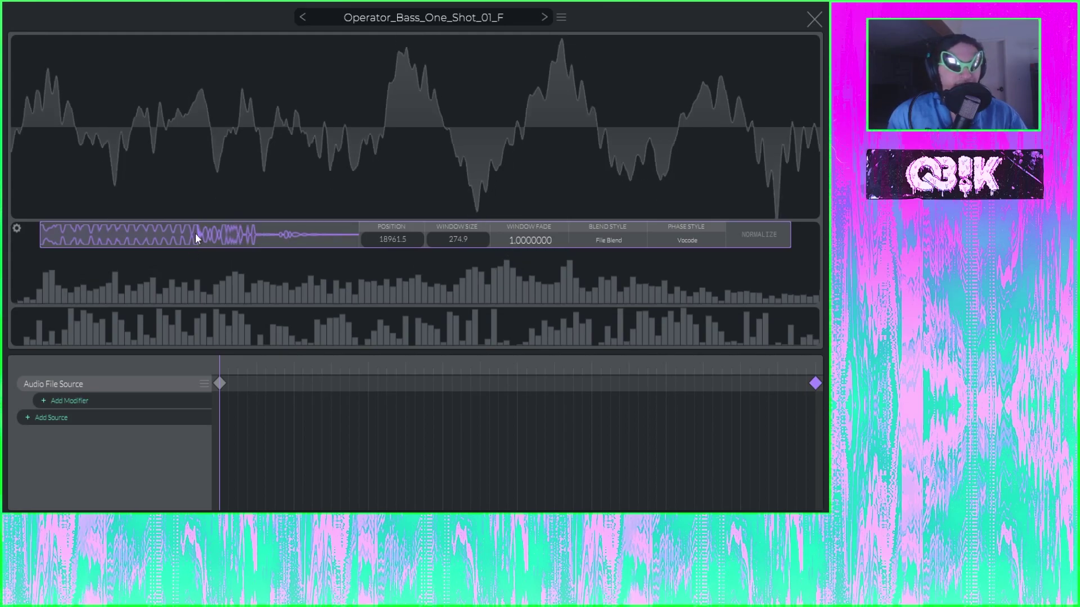
{"action": "left_click_drag", "start_coordinate": [217, 364], "coordinate": [179, 377]}
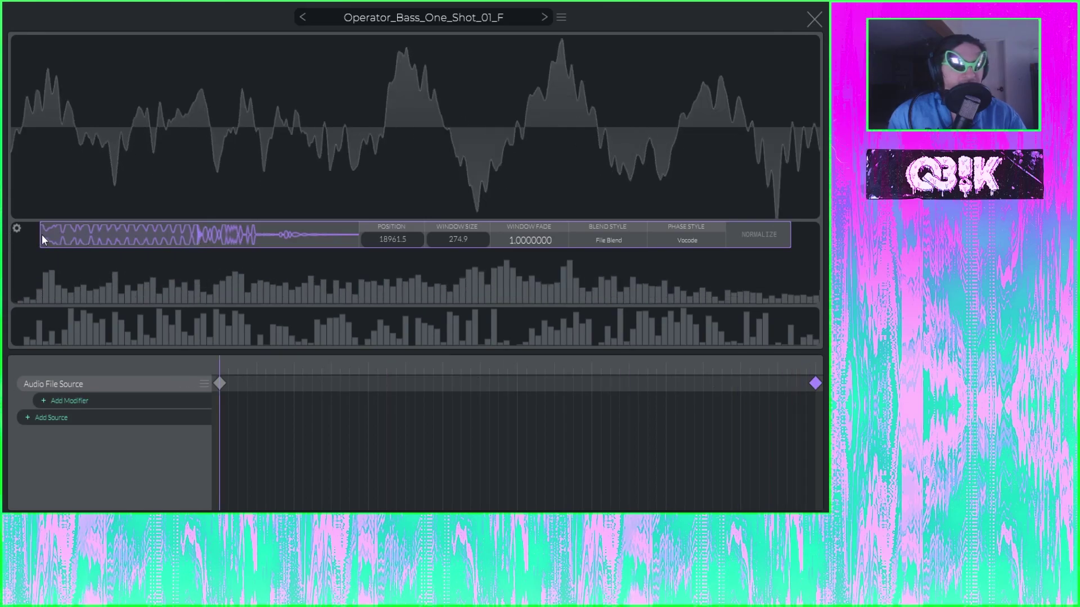
{"action": "left_click", "coordinate": [220, 384]}
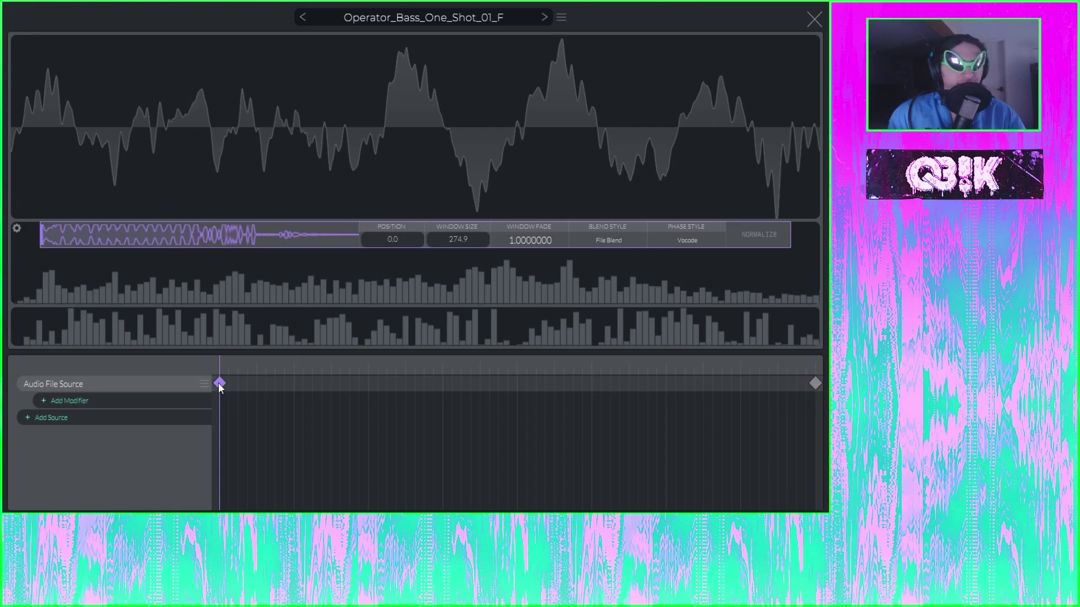
{"action": "left_click", "coordinate": [815, 383]}
{"action": "left_click_drag", "start_coordinate": [211, 371], "coordinate": [369, 287]}
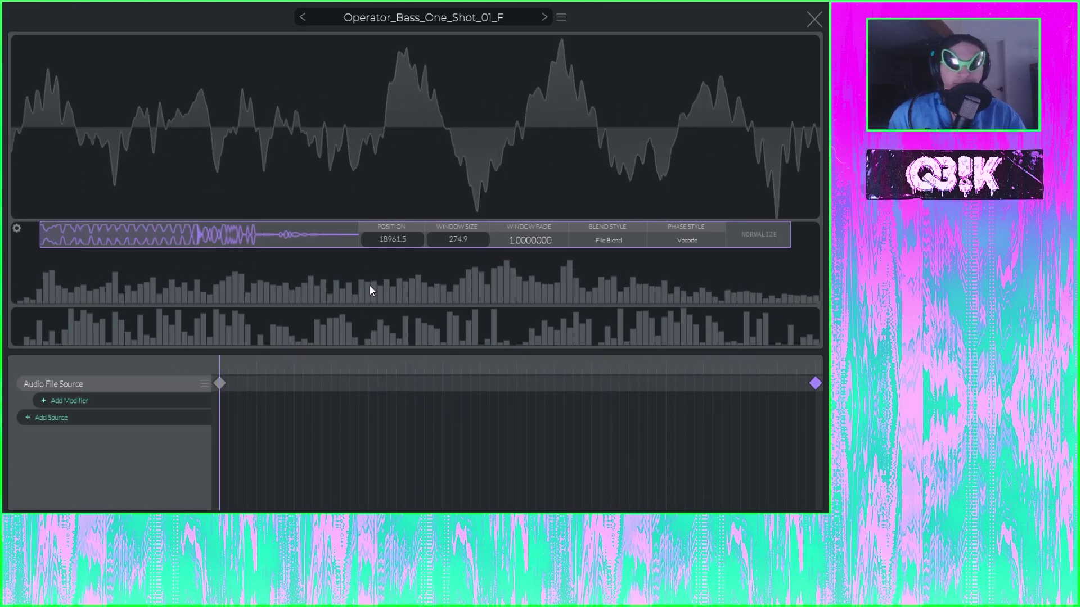
{"action": "left_click", "coordinate": [813, 20]}
Step: Reshape LFO 1 into a rising ramp and set it to Envelope mode with a frequency of 1/1
{"action": "left_click_drag", "start_coordinate": [669, 192], "coordinate": [818, 192]}
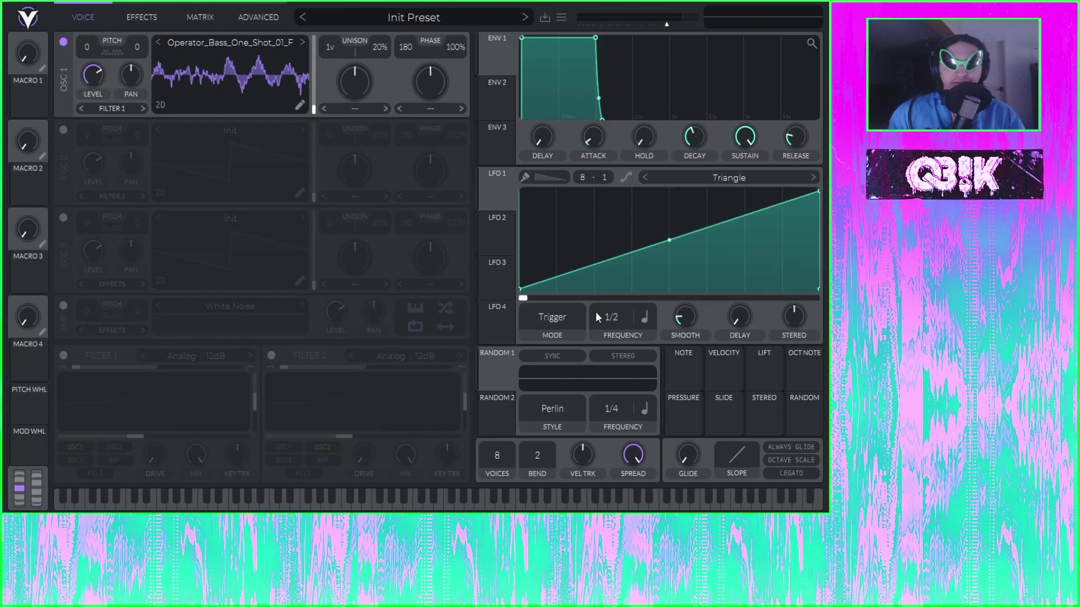
{"action": "left_click", "coordinate": [558, 318]}
{"action": "left_click", "coordinate": [549, 377]}
{"action": "scroll", "coordinate": [622, 322], "scroll_direction": "down", "scroll_amount": 1}
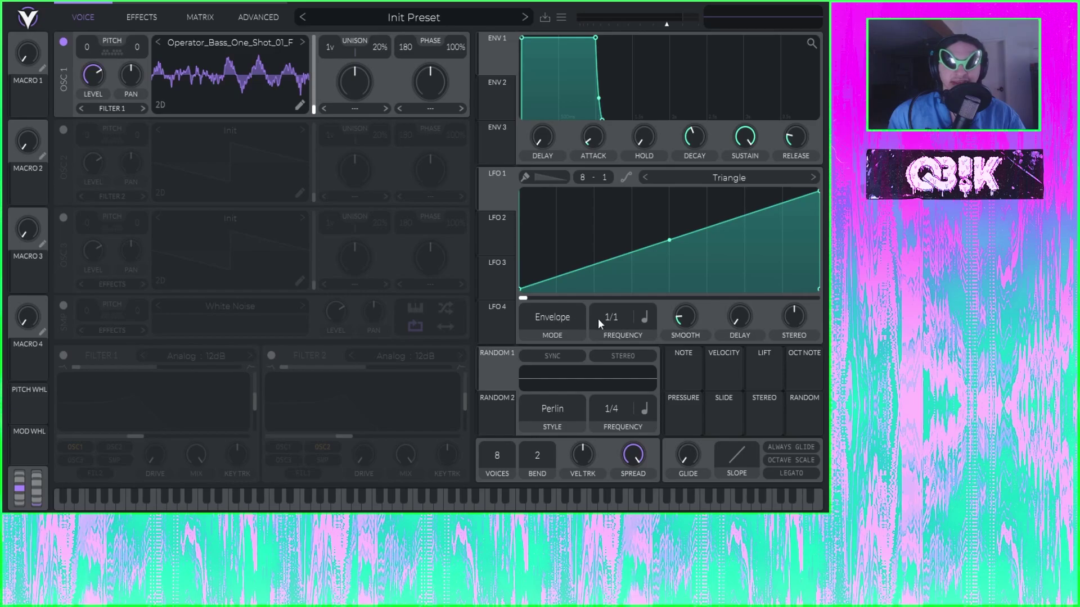
Step: Assign LFO 1 to oscillator 1's wavetable frame position and play a note to audition it
{"action": "left_click_drag", "start_coordinate": [508, 190], "coordinate": [302, 96]}
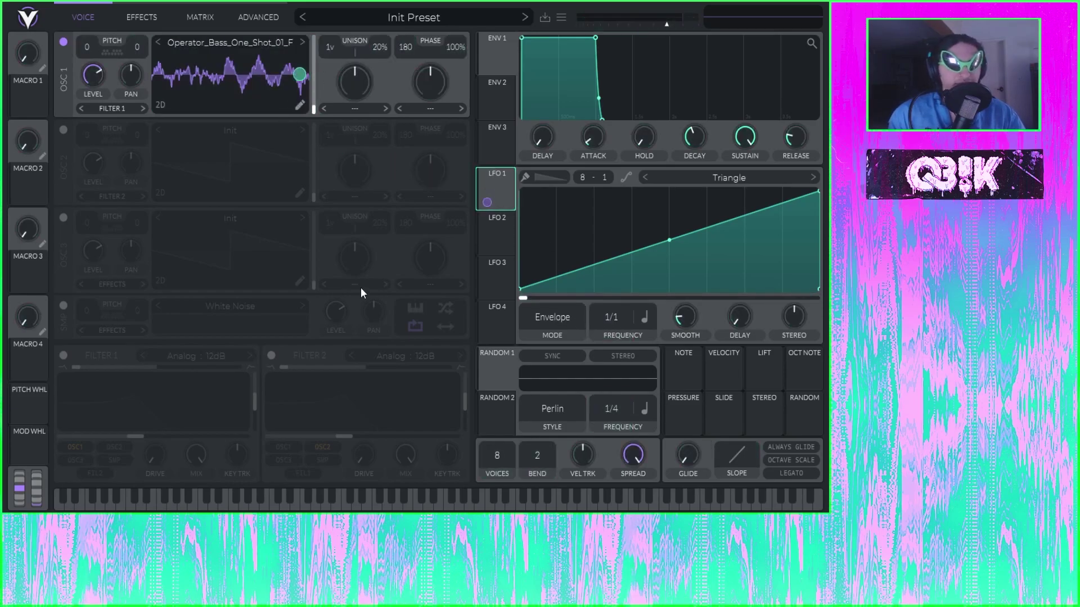
{"action": "key", "text": "a"}
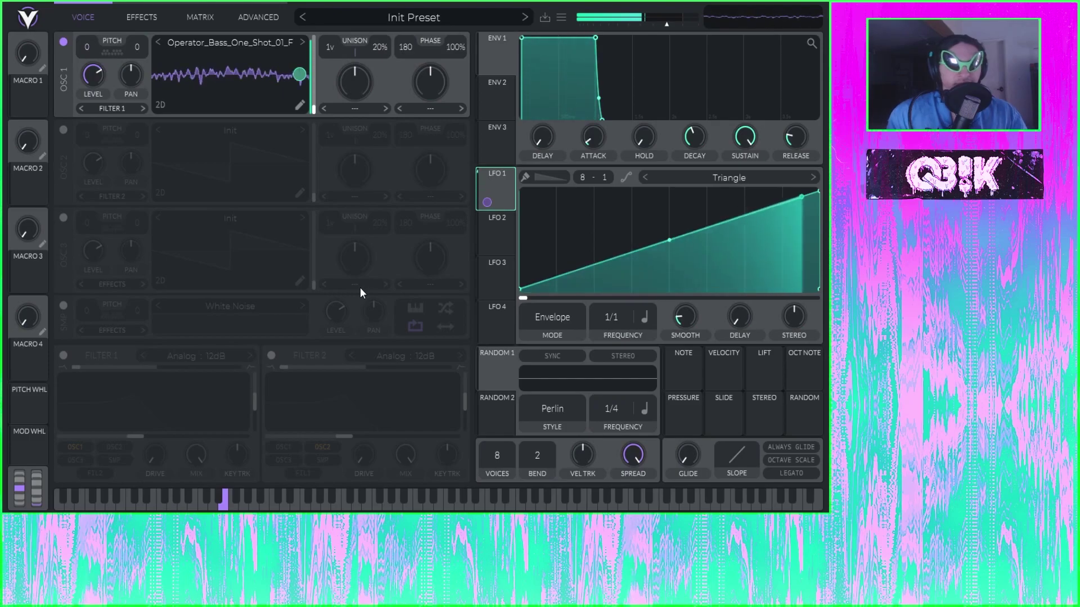
Step: Reopen oscillator 1's wavetable editor and look through the audio source's phase style and blend style options, leaving File Blend and Vocode selected
{"action": "left_click", "coordinate": [299, 105]}
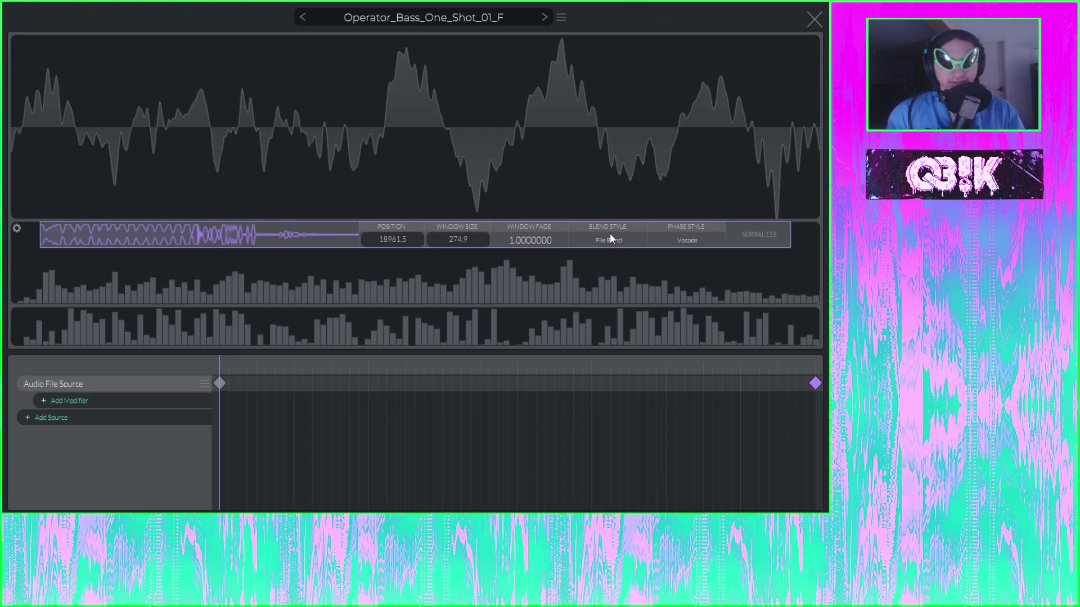
{"action": "left_click", "coordinate": [676, 239]}
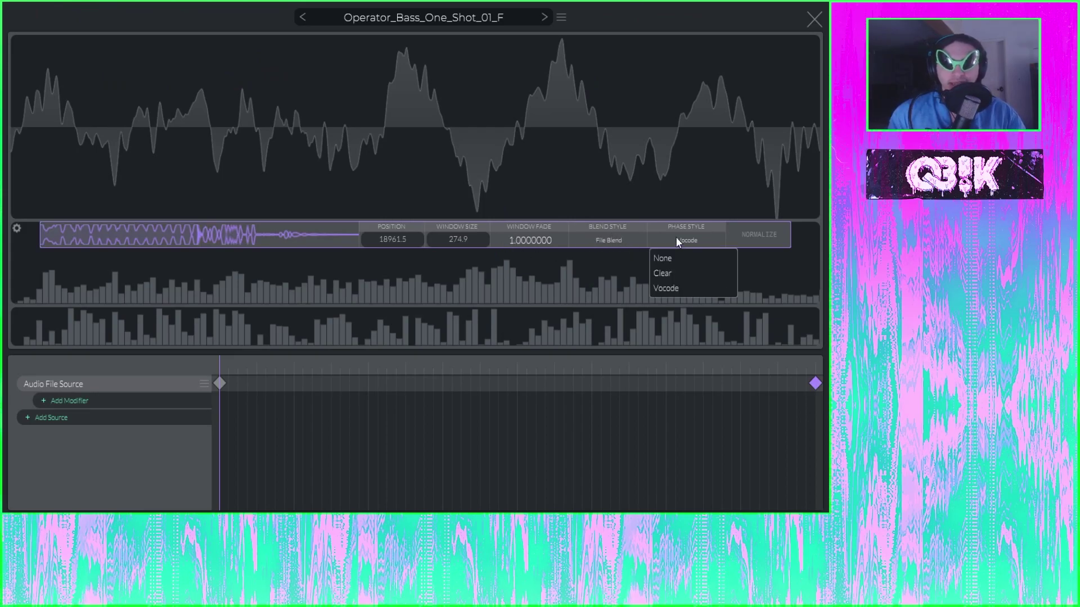
{"action": "left_click", "coordinate": [610, 241]}
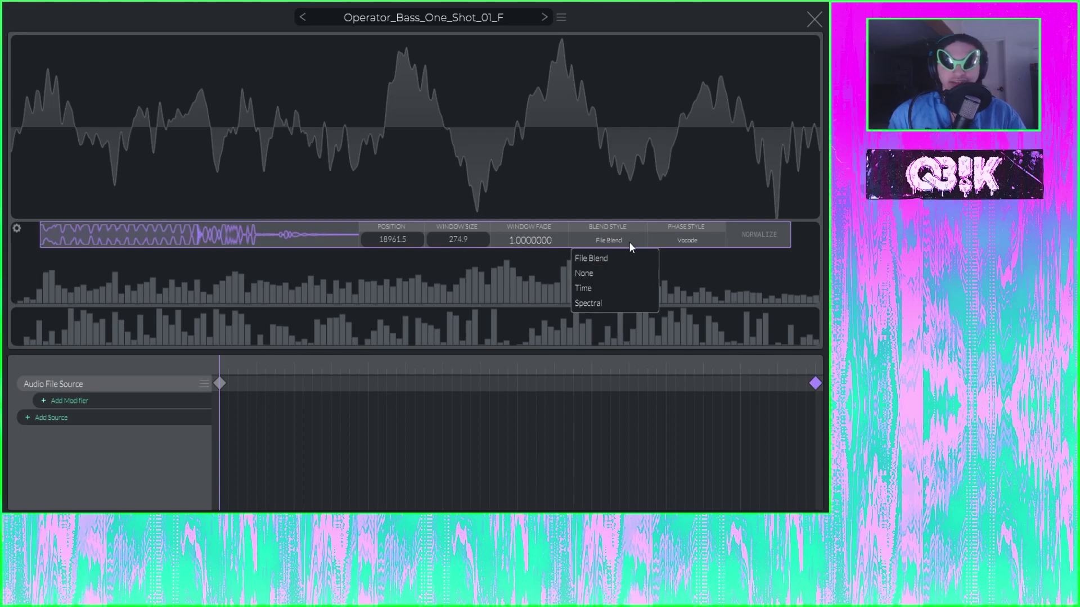
{"action": "left_click", "coordinate": [694, 239]}
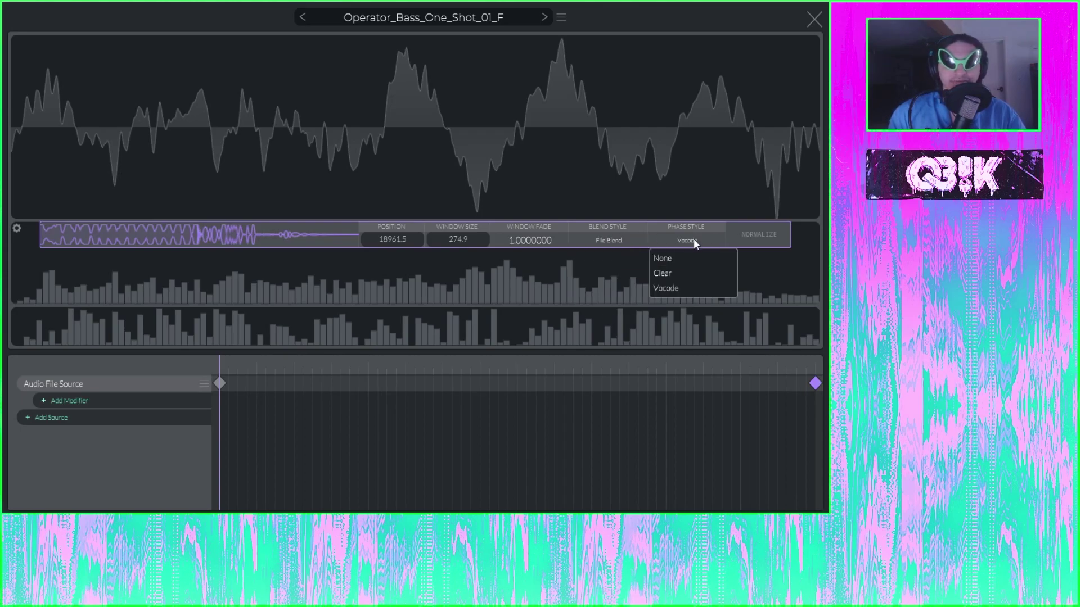
{"action": "left_click", "coordinate": [624, 242]}
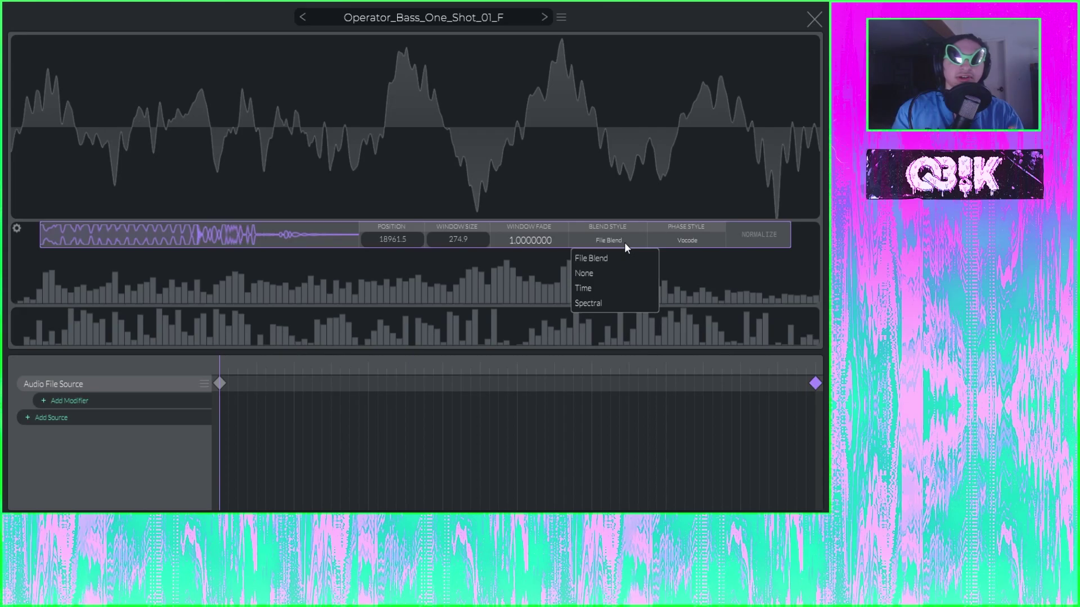
{"action": "left_click", "coordinate": [587, 264]}
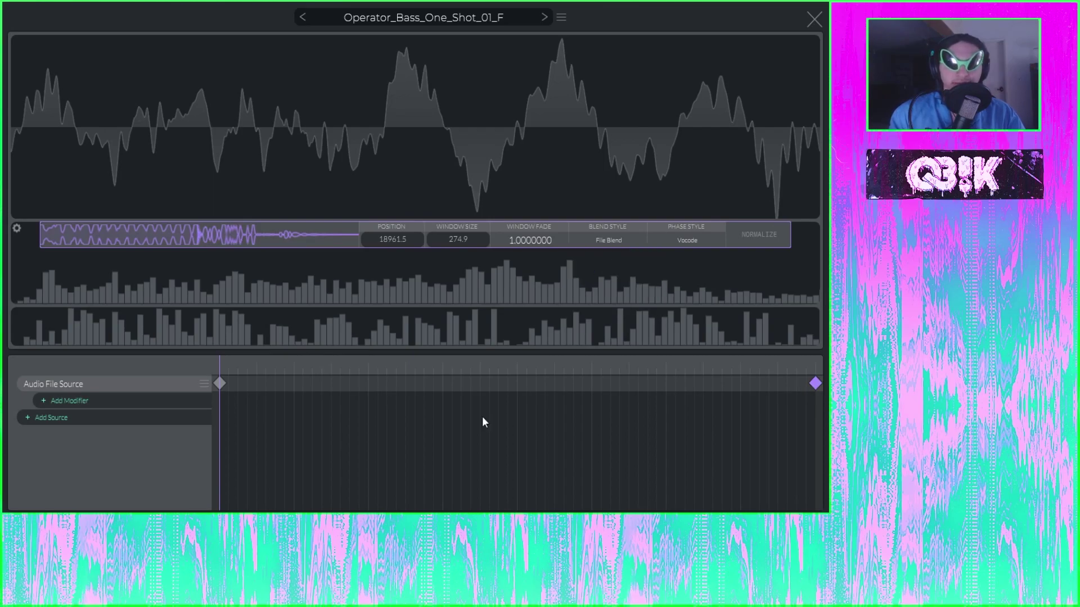
Step: Try the Time blend style on the audio file source, ending with the blend style set to Spectral
{"action": "left_click", "coordinate": [613, 255]}
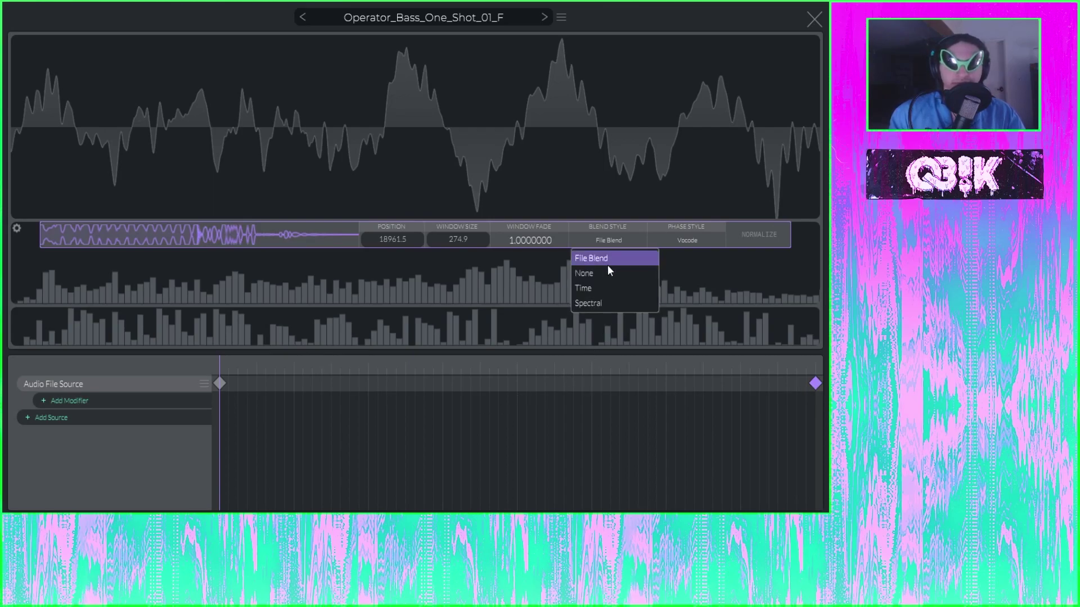
{"action": "left_click", "coordinate": [596, 289]}
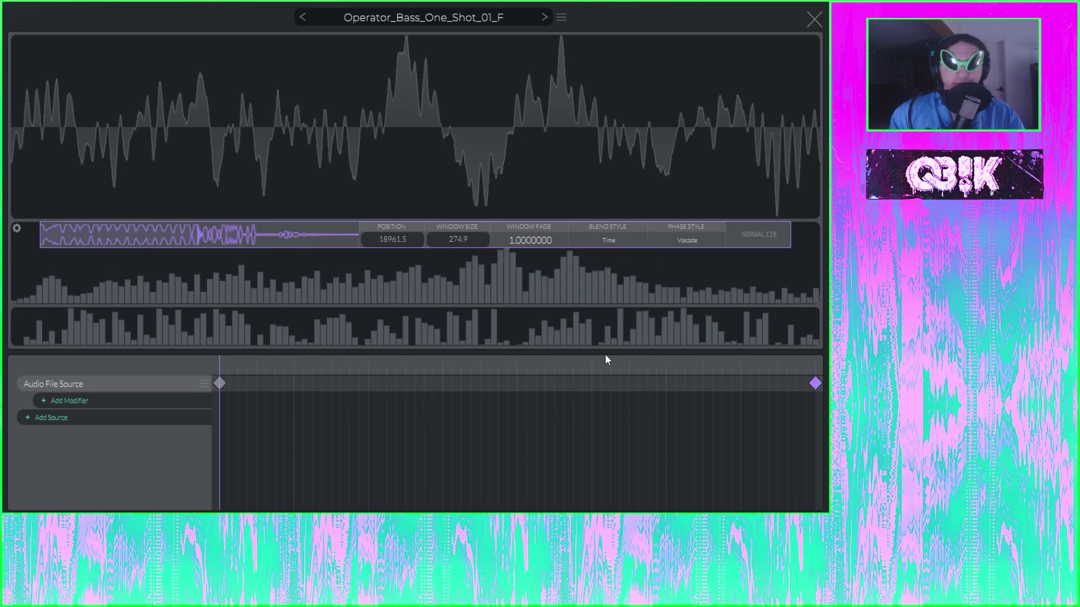
{"action": "left_click", "coordinate": [606, 242]}
{"action": "left_click", "coordinate": [603, 303]}
Step: Compare the Clear, Vocode and None phase styles on the audio file source, ending with Clear
{"action": "left_click", "coordinate": [690, 239]}
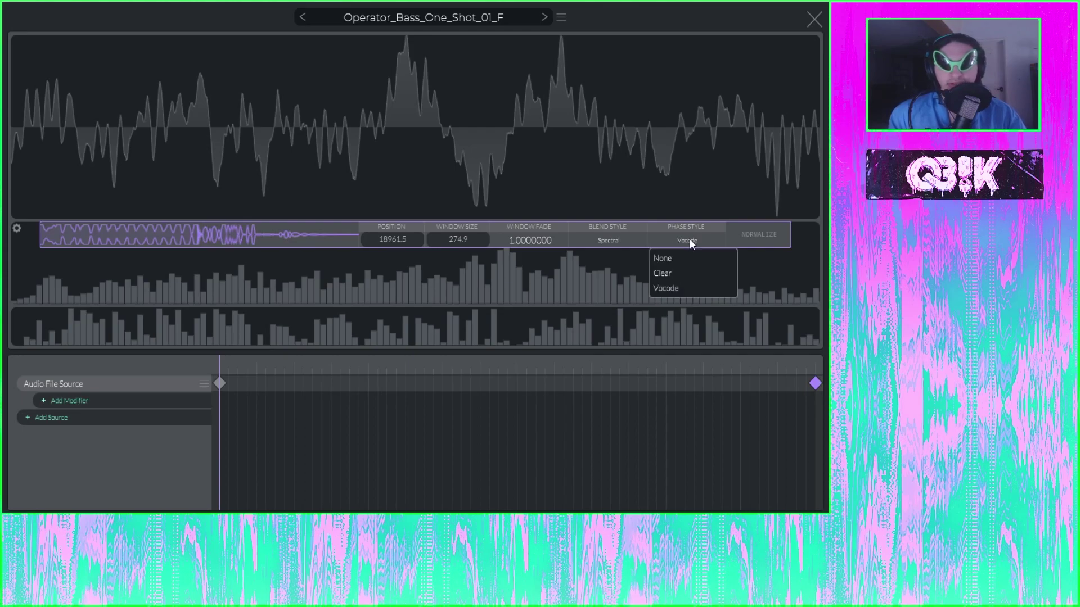
{"action": "left_click", "coordinate": [677, 281]}
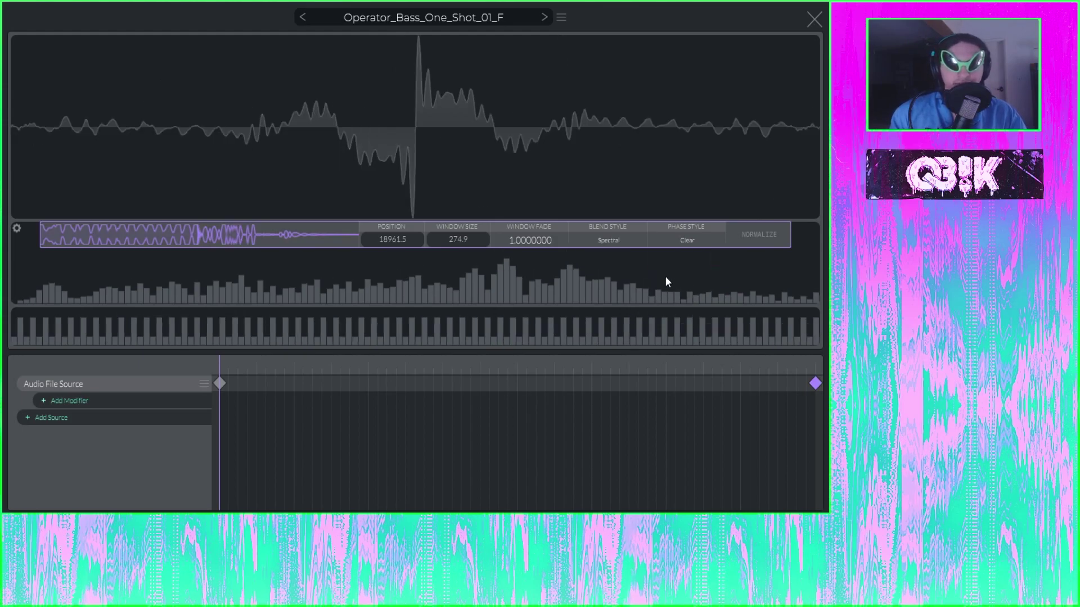
{"action": "left_click", "coordinate": [675, 242]}
{"action": "left_click", "coordinate": [683, 293]}
{"action": "left_click", "coordinate": [685, 241]}
{"action": "left_click", "coordinate": [680, 259]}
{"action": "left_click", "coordinate": [692, 238]}
{"action": "left_click", "coordinate": [686, 279]}
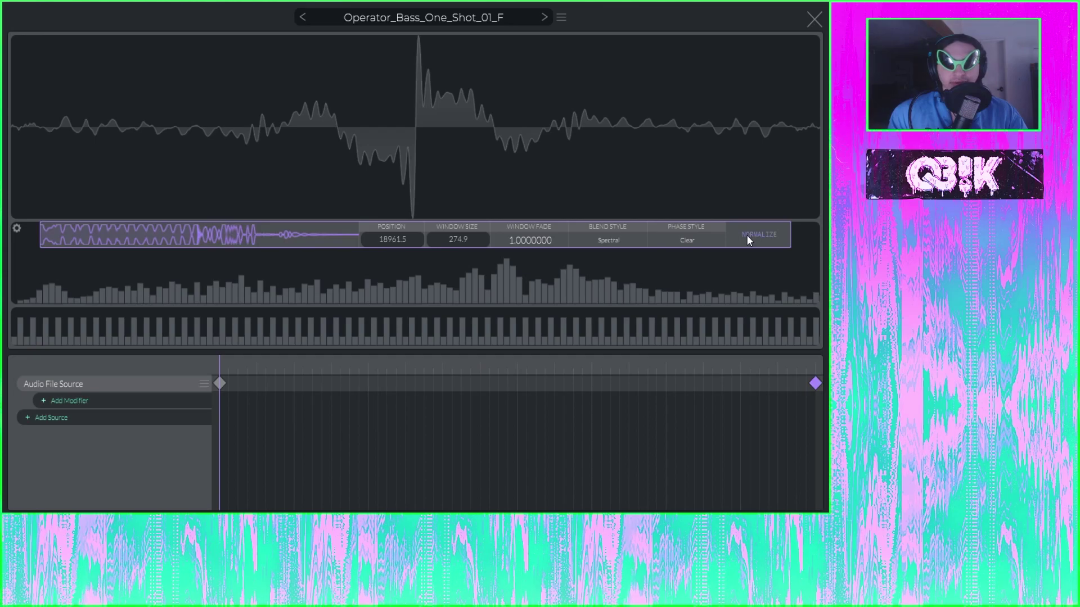
Step: Select the audio file source's first keyframe and try varying its window fade, ending back at 1.0000000
{"action": "left_click", "coordinate": [220, 383]}
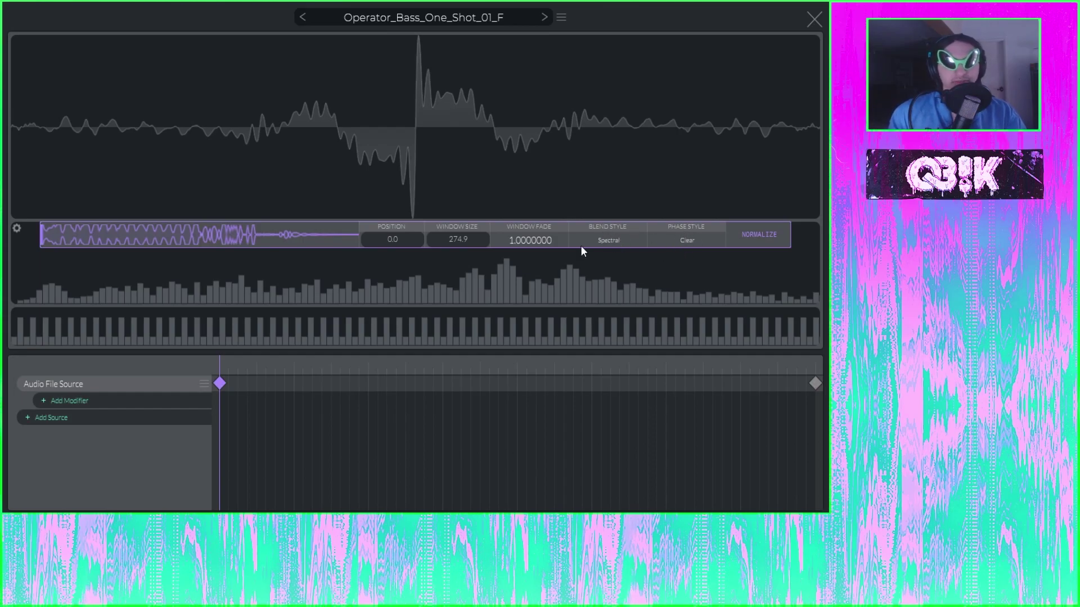
{"action": "left_click_drag", "start_coordinate": [512, 242], "coordinate": [532, 254]}
{"action": "left_click_drag", "start_coordinate": [503, 306], "coordinate": [565, 184]}
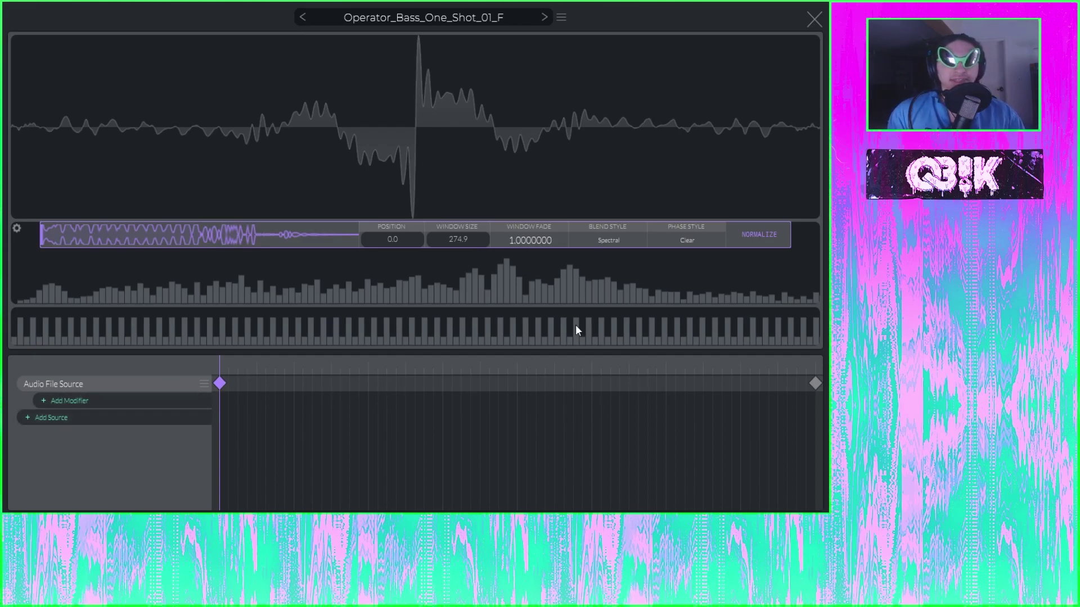
Step: Add a Wave Source and draw a valley-shaped waveform that starts high, dips in the middle and rises to the maximum at its end
{"action": "left_click", "coordinate": [49, 418]}
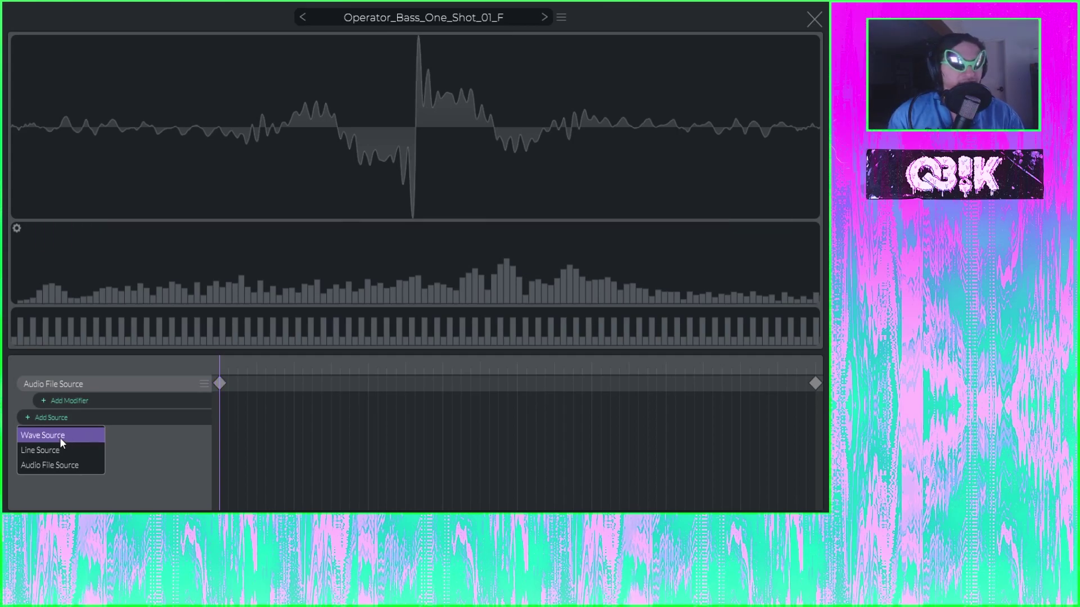
{"action": "left_click", "coordinate": [61, 438]}
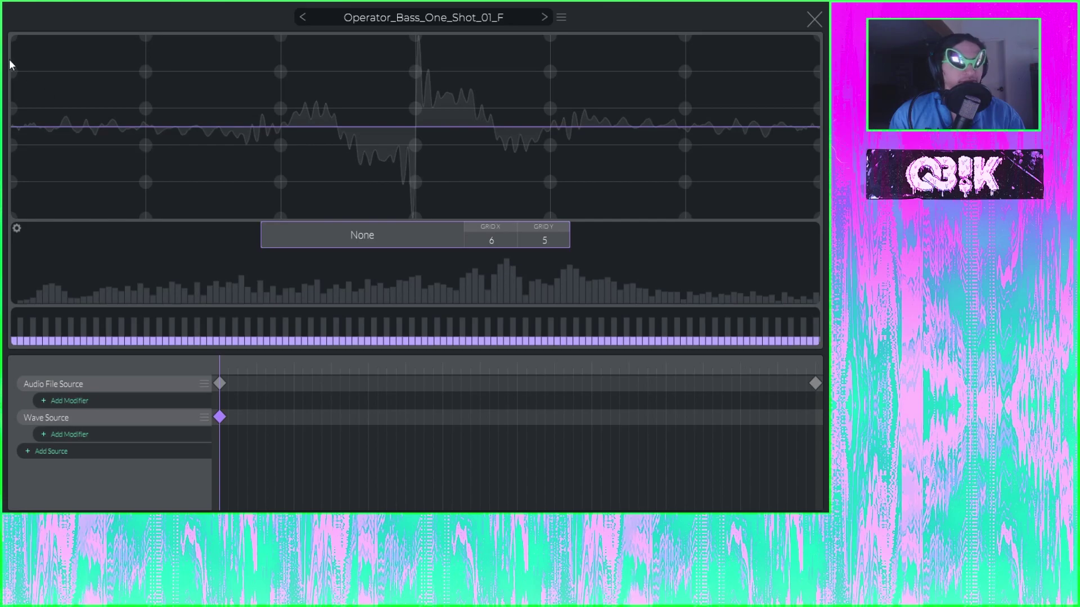
{"action": "mouse_move", "coordinate": [14, 74]}
{"action": "left_mouse_down"}
{"action": "mouse_move", "coordinate": [286, 187]}
{"action": "mouse_move", "coordinate": [403, 170]}
{"action": "mouse_move", "coordinate": [424, 183]}
{"action": "left_mouse_up"}
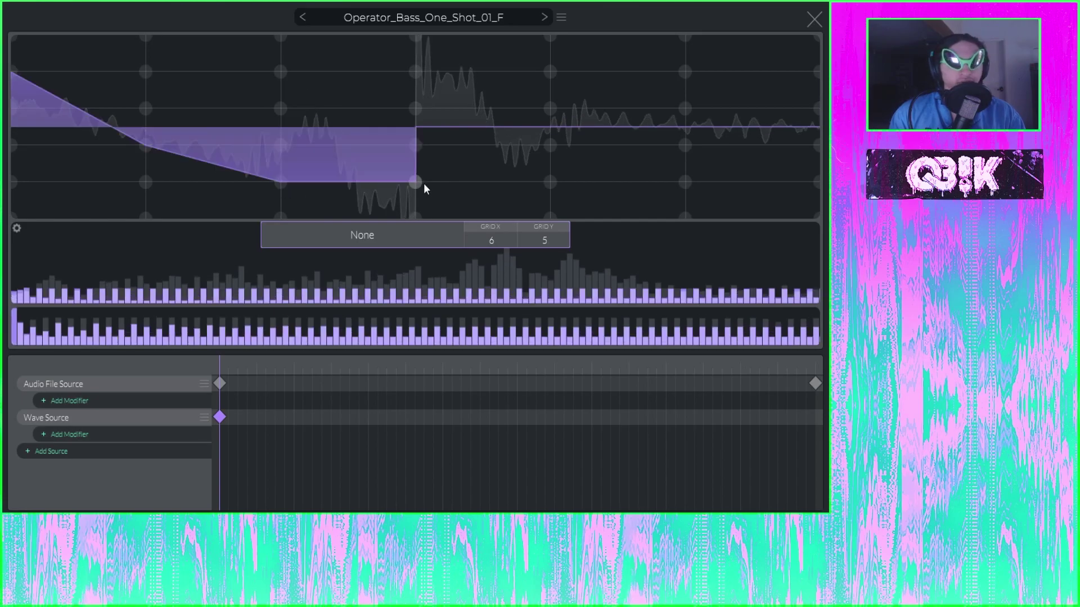
{"action": "left_click", "coordinate": [685, 146]}
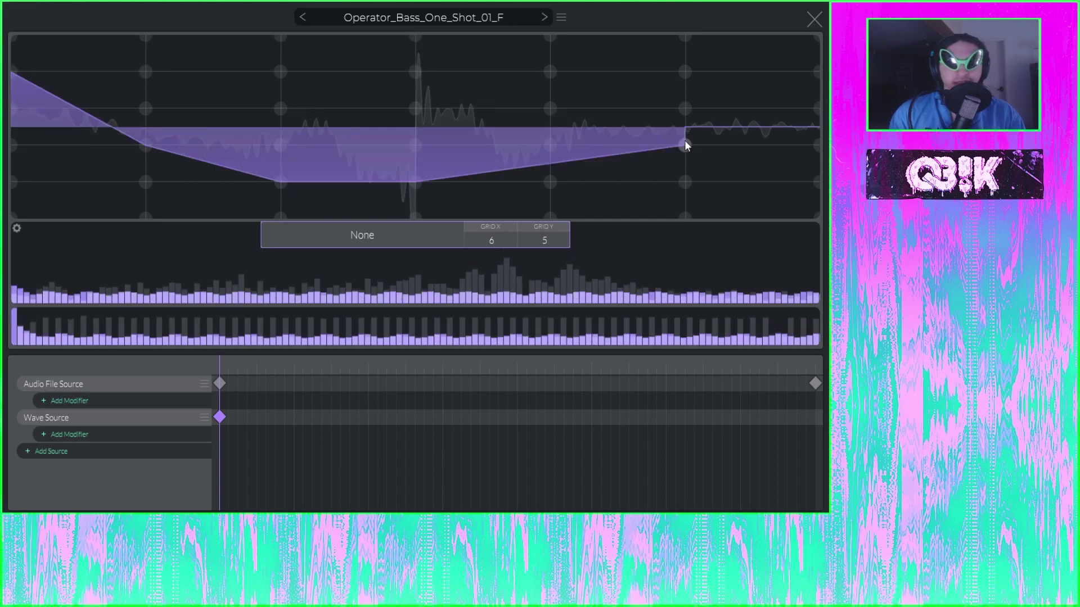
{"action": "left_click", "coordinate": [819, 38]}
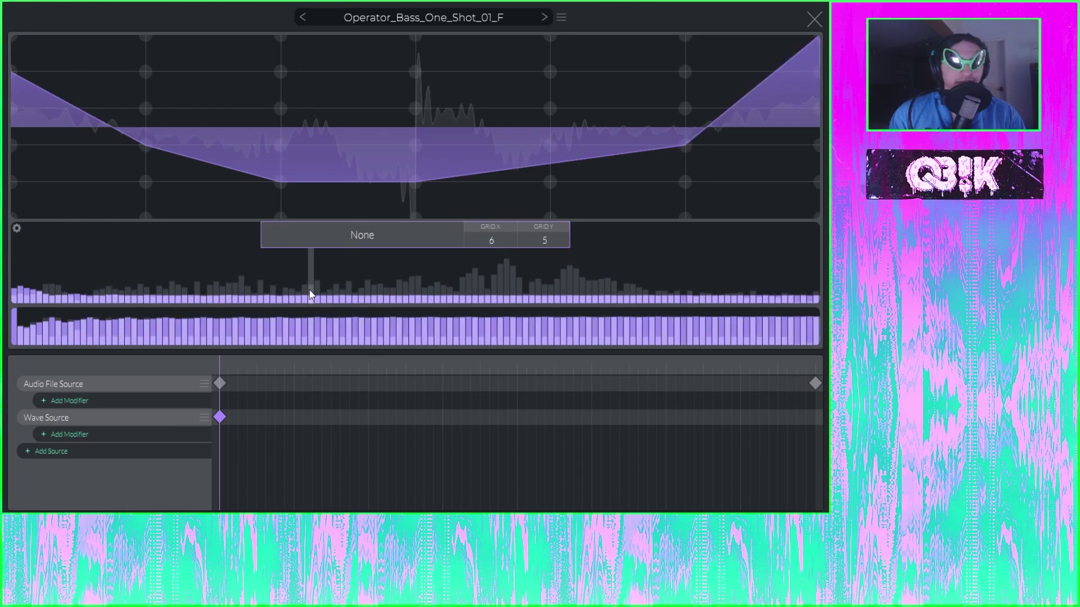
Step: Raise four separate harmonics in the wave source's spectrum, making the higher ones progressively louder
{"action": "left_click_drag", "start_coordinate": [217, 292], "coordinate": [217, 275]}
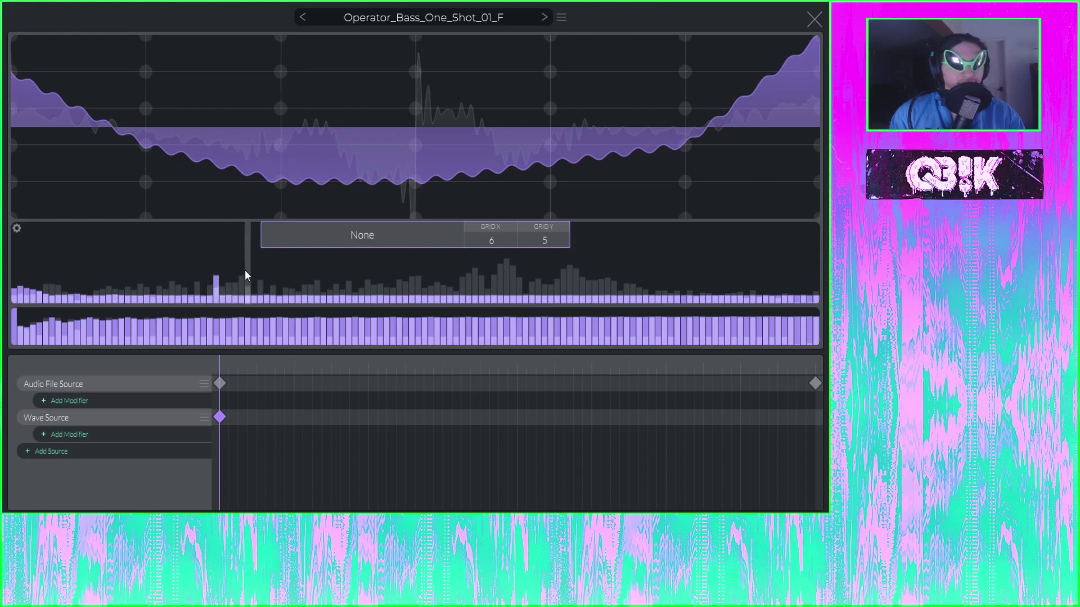
{"action": "left_click", "coordinate": [380, 268]}
{"action": "left_click", "coordinate": [740, 259]}
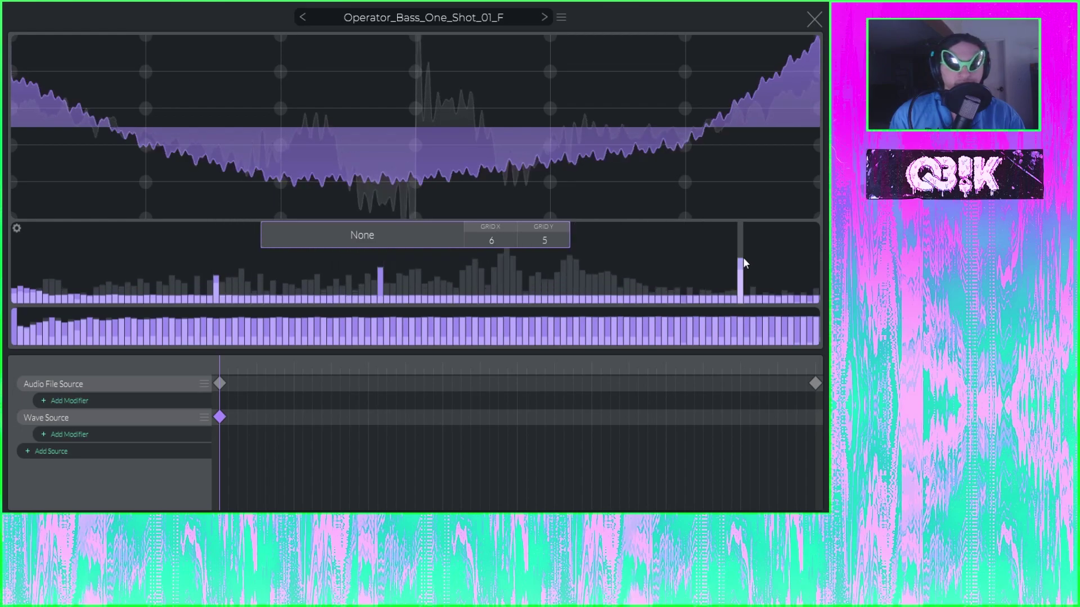
{"action": "left_click", "coordinate": [803, 231]}
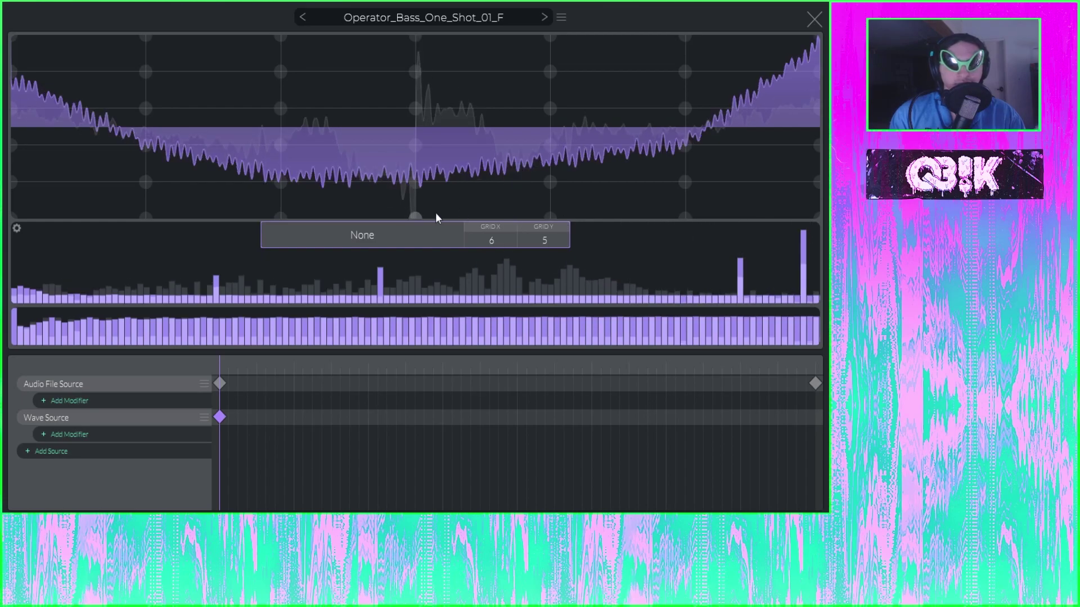
Step: Check the wave source's blend options and add a second wave source keyframe at the end of the timeline
{"action": "left_click", "coordinate": [355, 238]}
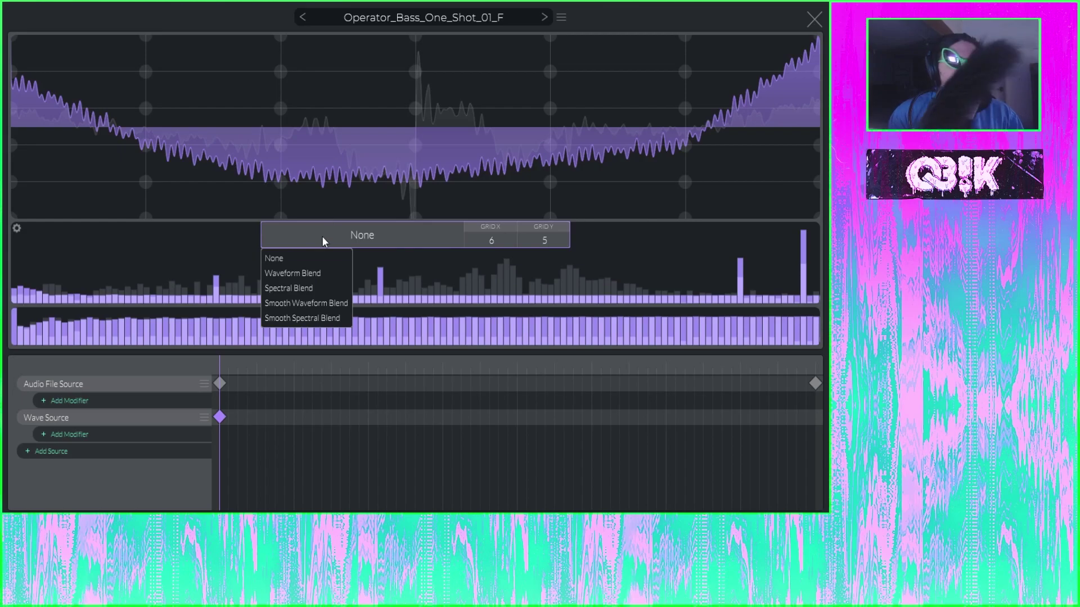
{"action": "left_click", "coordinate": [297, 276]}
{"action": "left_click", "coordinate": [792, 362]}
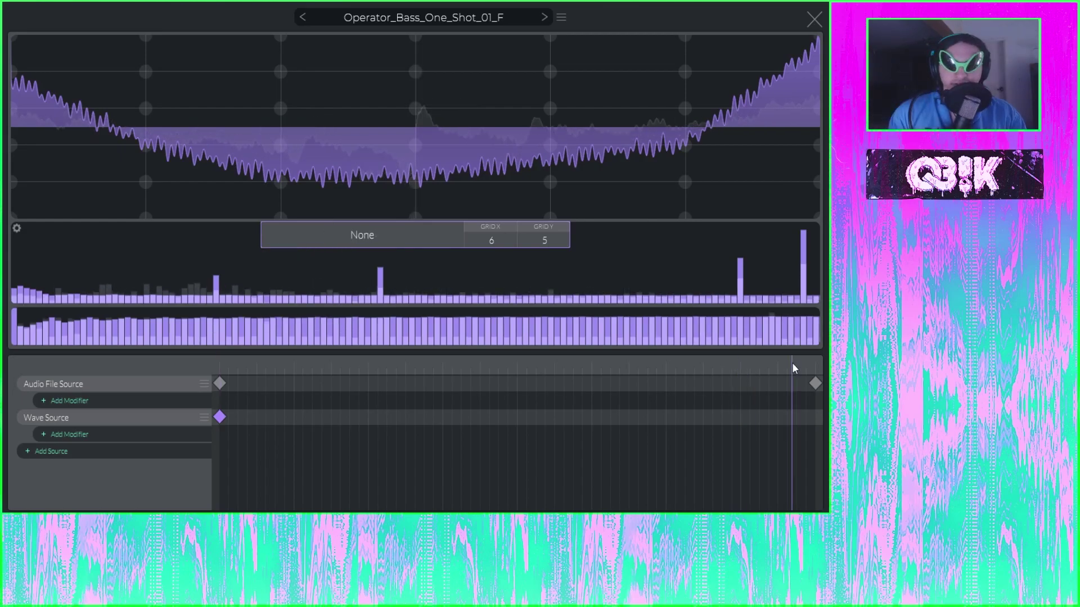
{"action": "left_click", "coordinate": [742, 429]}
{"action": "left_click_drag", "start_coordinate": [776, 422], "coordinate": [817, 430]}
Step: Redraw the last wave source keyframe with straight grid-snapped segments, forming two rising ramps with sharp drops and smoothing out the ripples on both sides
{"action": "mouse_move", "coordinate": [276, 177]}
{"action": "left_mouse_down"}
{"action": "mouse_move", "coordinate": [521, 16]}
{"action": "mouse_move", "coordinate": [553, 37]}
{"action": "left_mouse_up"}
{"action": "left_click_drag", "start_coordinate": [549, 186], "coordinate": [685, 109]}
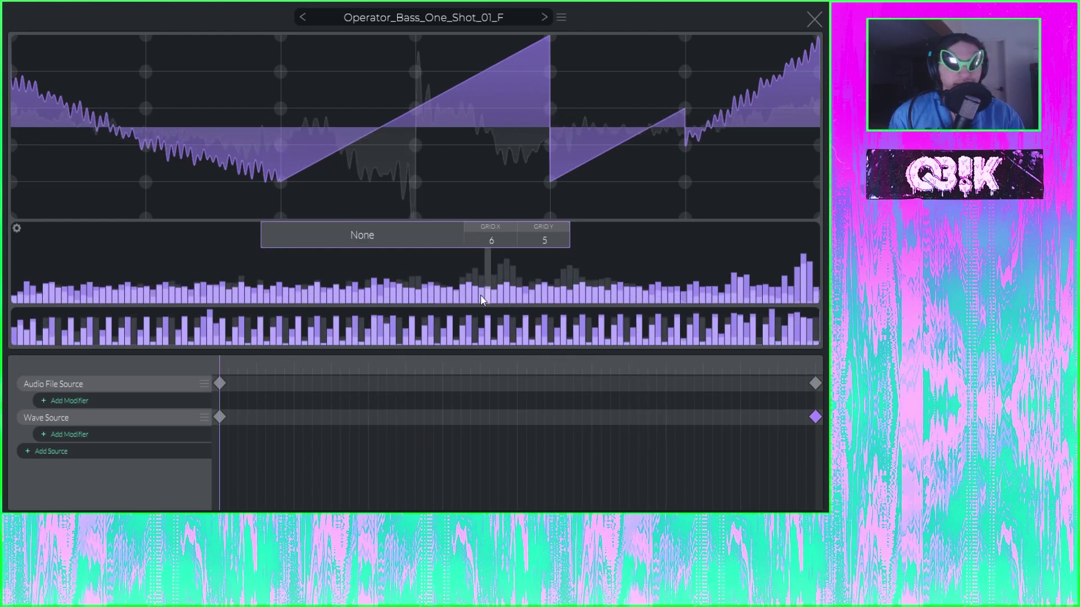
{"action": "left_click_drag", "start_coordinate": [272, 177], "coordinate": [145, 145]}
{"action": "left_click_drag", "start_coordinate": [69, 132], "coordinate": [11, 71]}
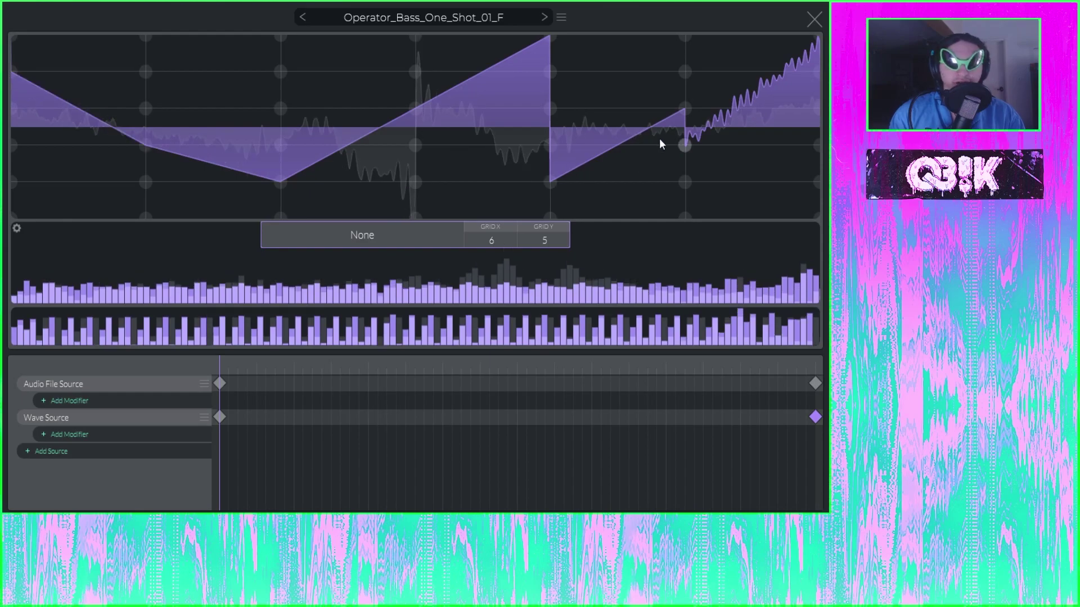
{"action": "left_click_drag", "start_coordinate": [813, 51], "coordinate": [818, 42]}
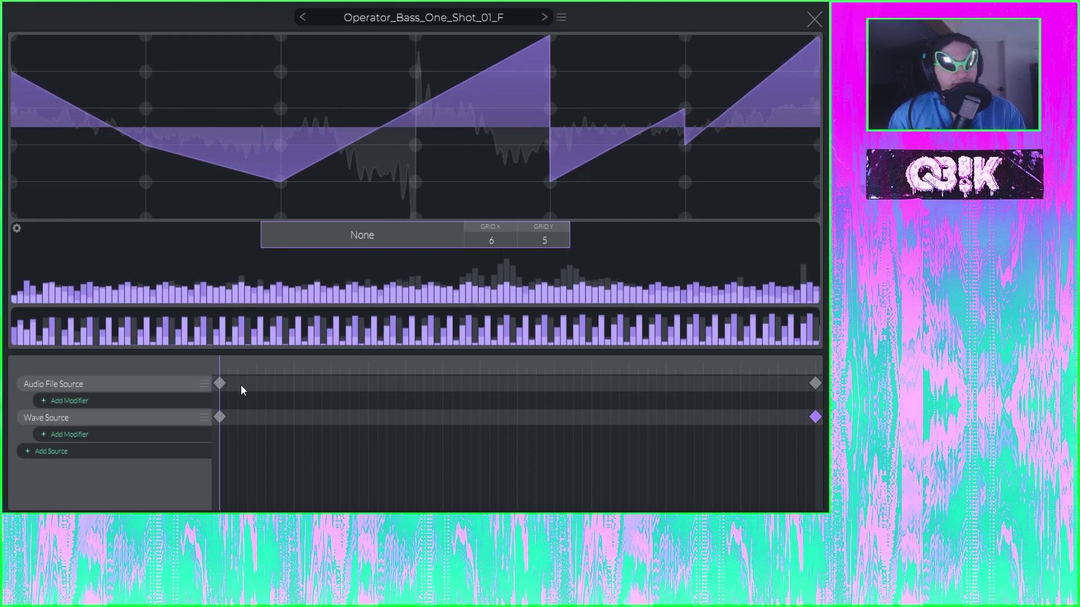
Step: Set the wave source to Smooth Waveform Blend and scrub the playhead through the wavetable and back to the start
{"action": "left_click", "coordinate": [221, 370]}
{"action": "left_click_drag", "start_coordinate": [221, 369], "coordinate": [692, 340]}
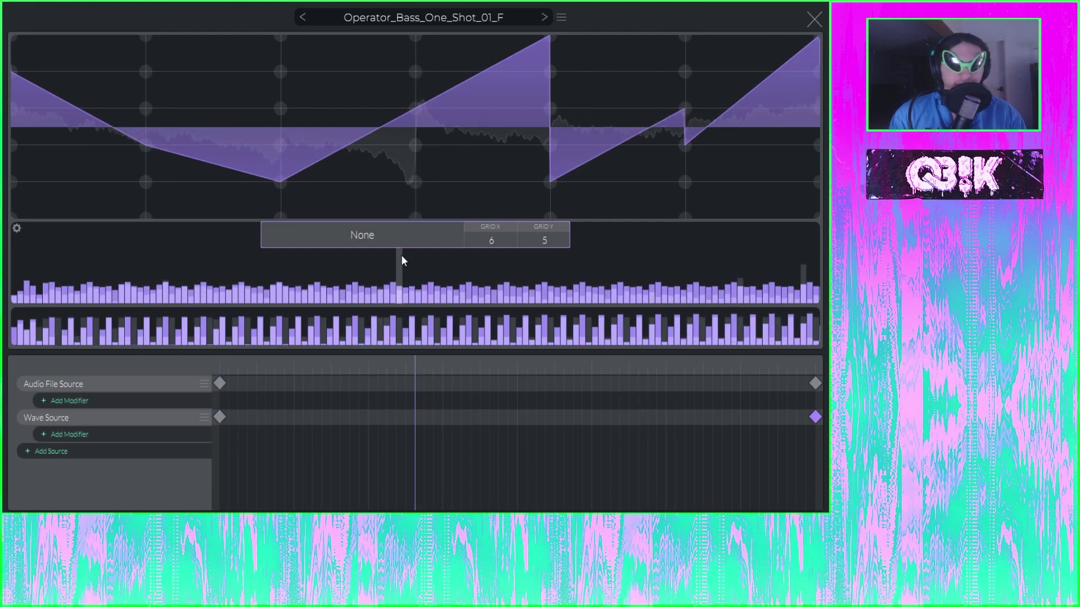
{"action": "left_click", "coordinate": [388, 241]}
{"action": "left_click", "coordinate": [306, 303]}
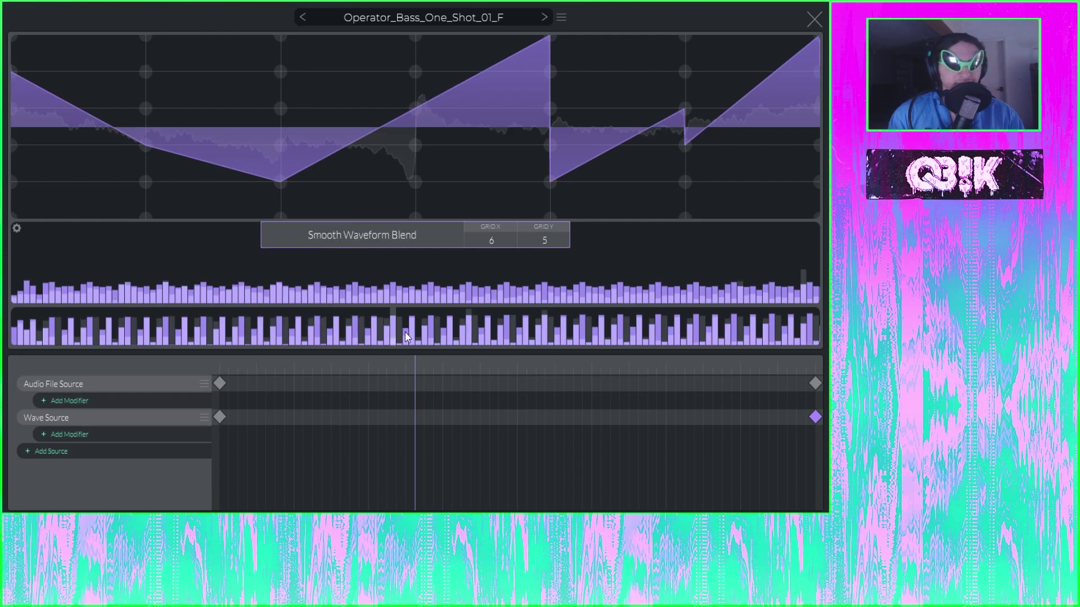
{"action": "left_click_drag", "start_coordinate": [423, 365], "coordinate": [177, 384]}
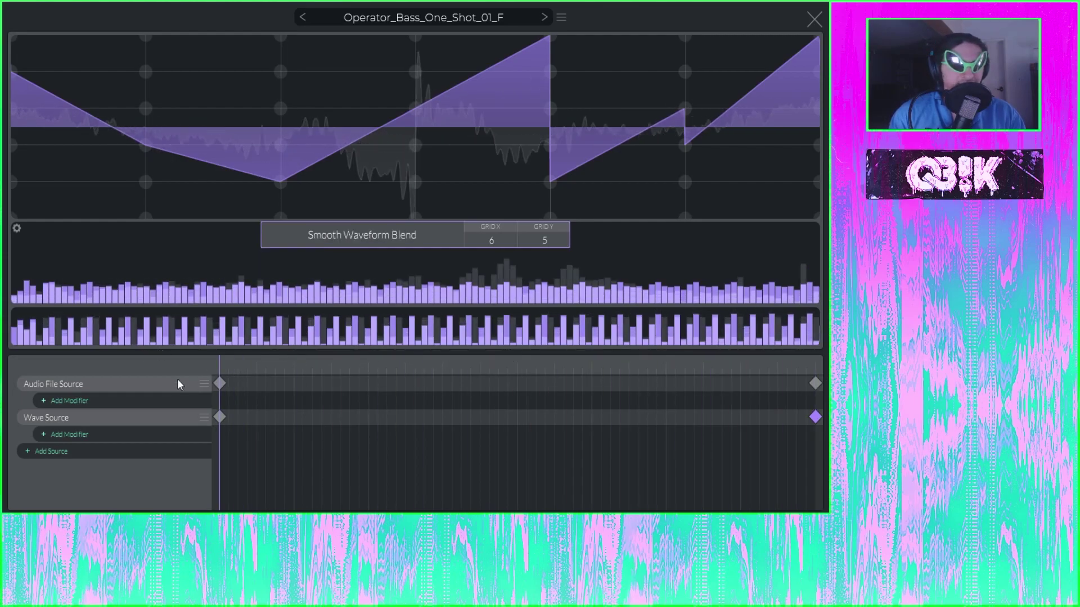
Step: Move the audio file source's first keyframe to sample position 15129.9 and scrub the wavetable to preview the change
{"action": "left_click", "coordinate": [223, 383]}
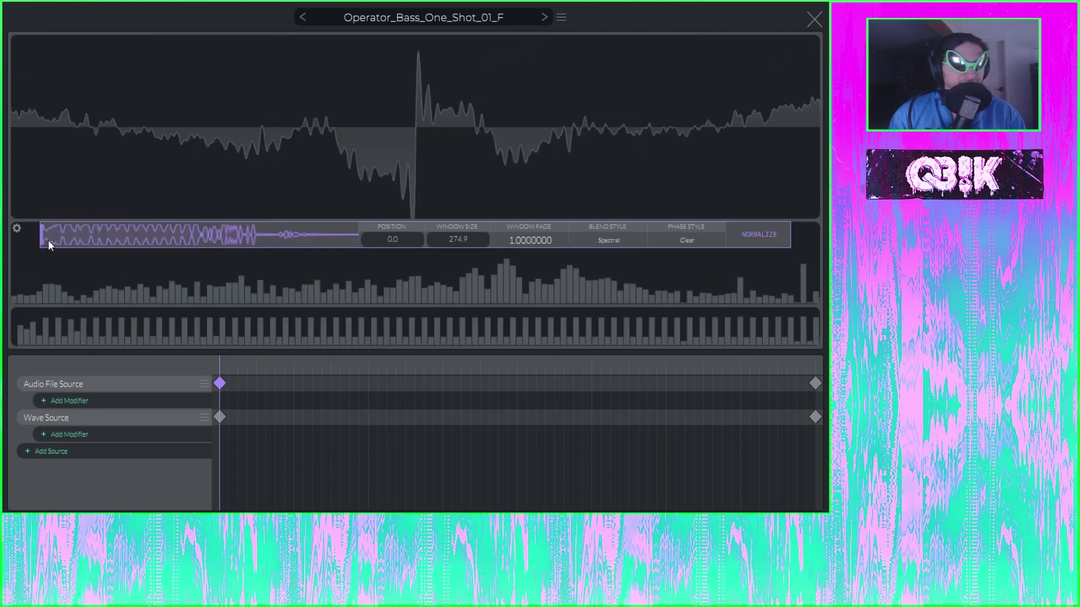
{"action": "mouse_move", "coordinate": [47, 239]}
{"action": "left_mouse_down"}
{"action": "mouse_move", "coordinate": [57, 249]}
{"action": "mouse_move", "coordinate": [198, 248]}
{"action": "mouse_move", "coordinate": [169, 243]}
{"action": "left_mouse_up"}
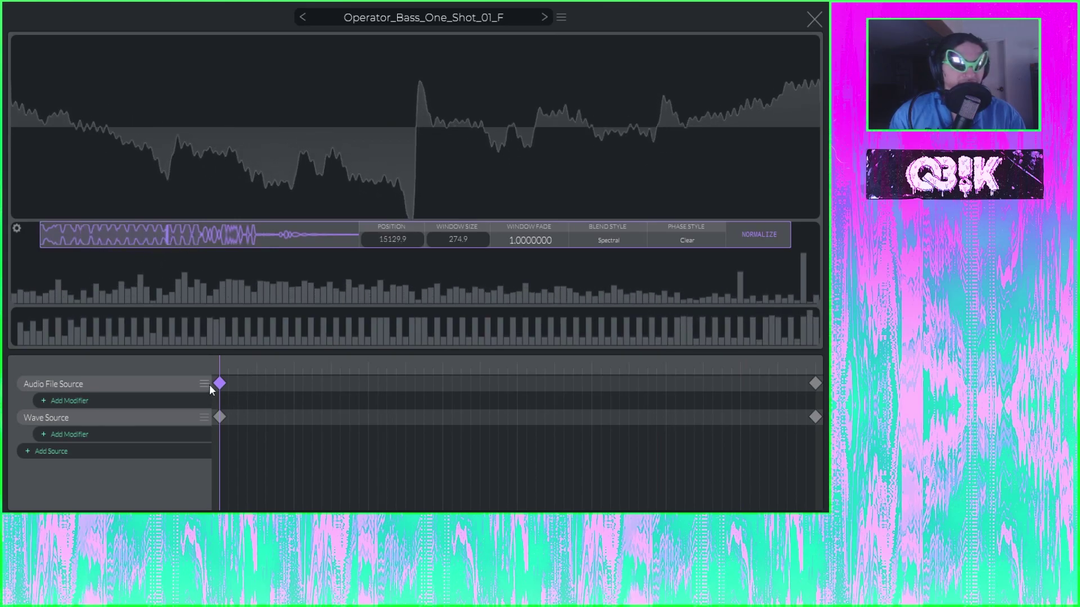
{"action": "left_click_drag", "start_coordinate": [220, 370], "coordinate": [133, 388]}
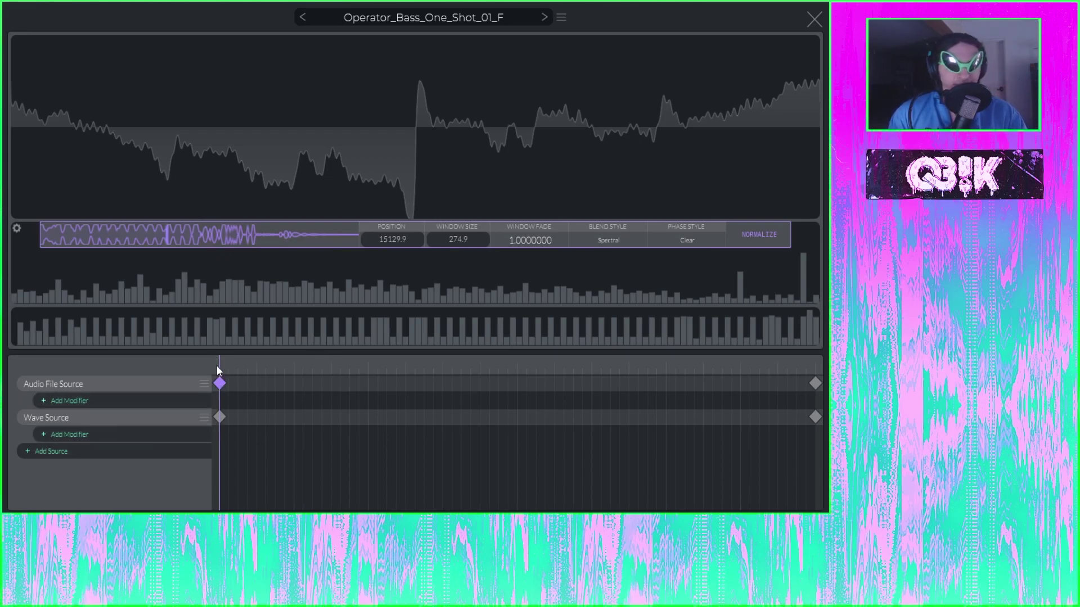
{"action": "left_click_drag", "start_coordinate": [218, 370], "coordinate": [169, 396]}
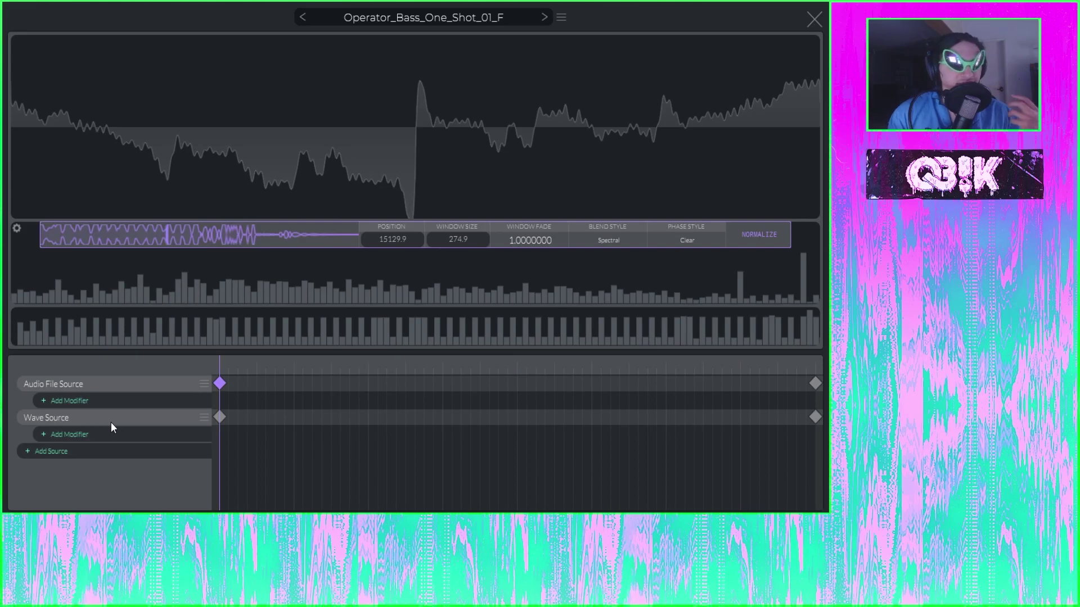
Step: Add a Line Source to the wavetable below the wave source
{"action": "left_click", "coordinate": [59, 450]}
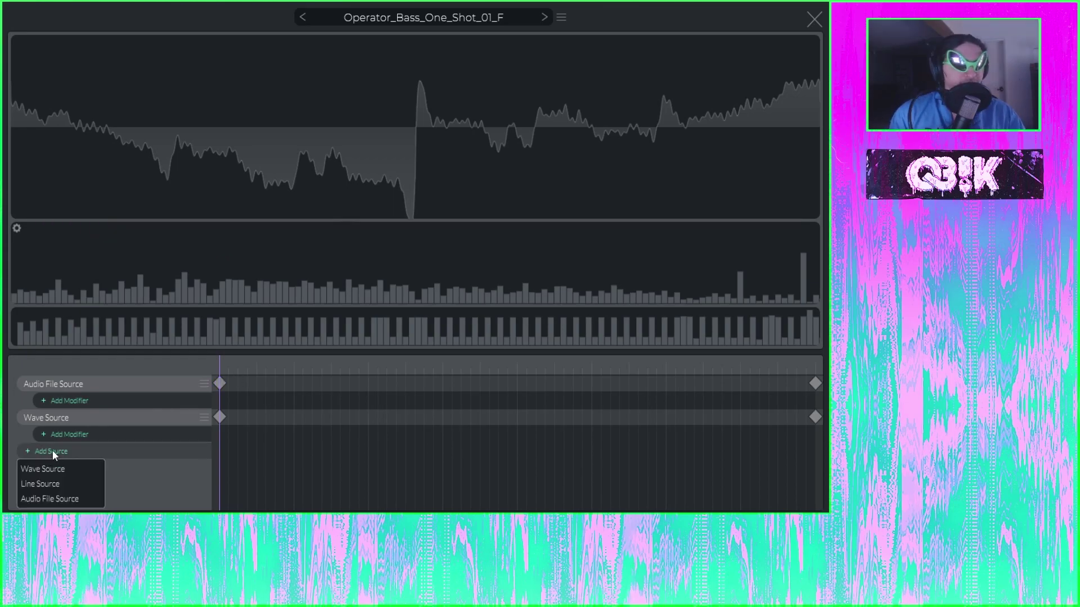
{"action": "left_click", "coordinate": [46, 483]}
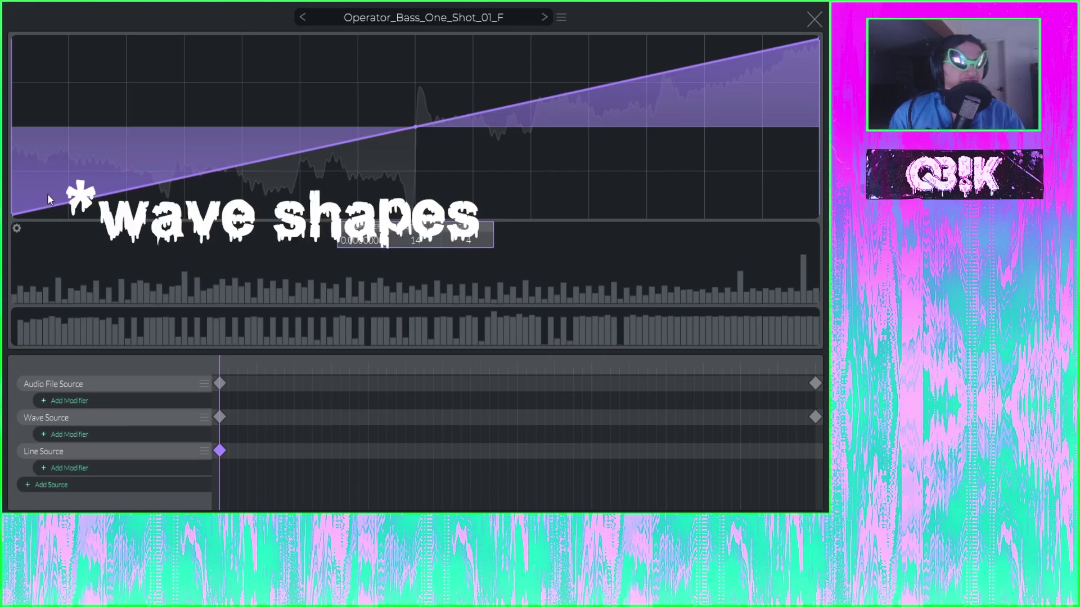
Step: Shape the line source's first keyframe into a curved low first half and a curved high second half, with a vertical jump at the centre
{"action": "left_click", "coordinate": [413, 214]}
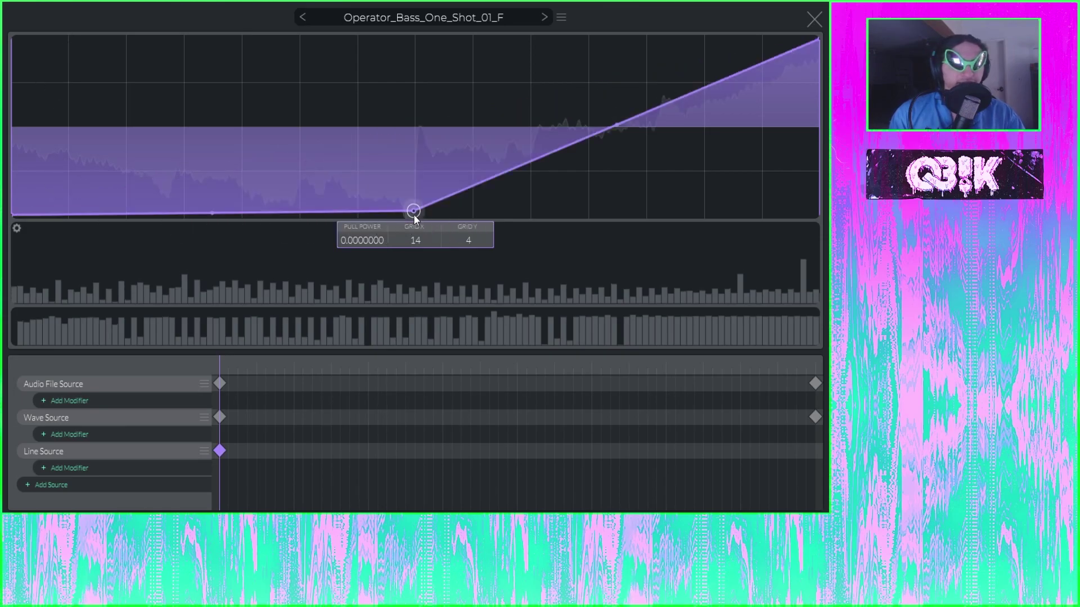
{"action": "mouse_move", "coordinate": [413, 38]}
{"action": "left_mouse_down"}
{"action": "mouse_move", "coordinate": [398, 221]}
{"action": "mouse_move", "coordinate": [416, 218]}
{"action": "mouse_move", "coordinate": [415, 39]}
{"action": "left_mouse_up"}
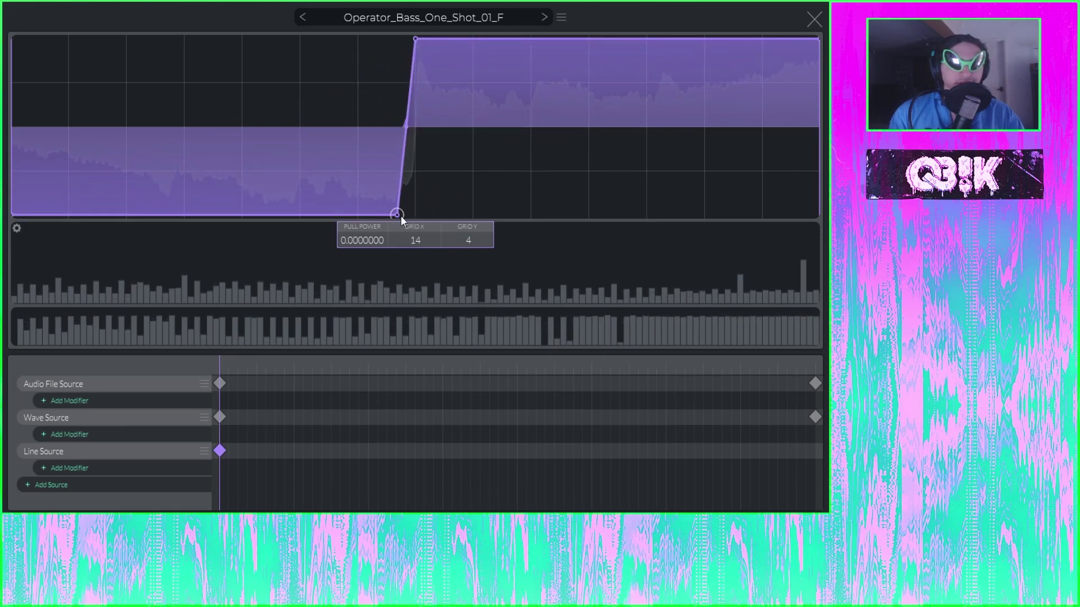
{"action": "left_click_drag", "start_coordinate": [401, 215], "coordinate": [416, 211]}
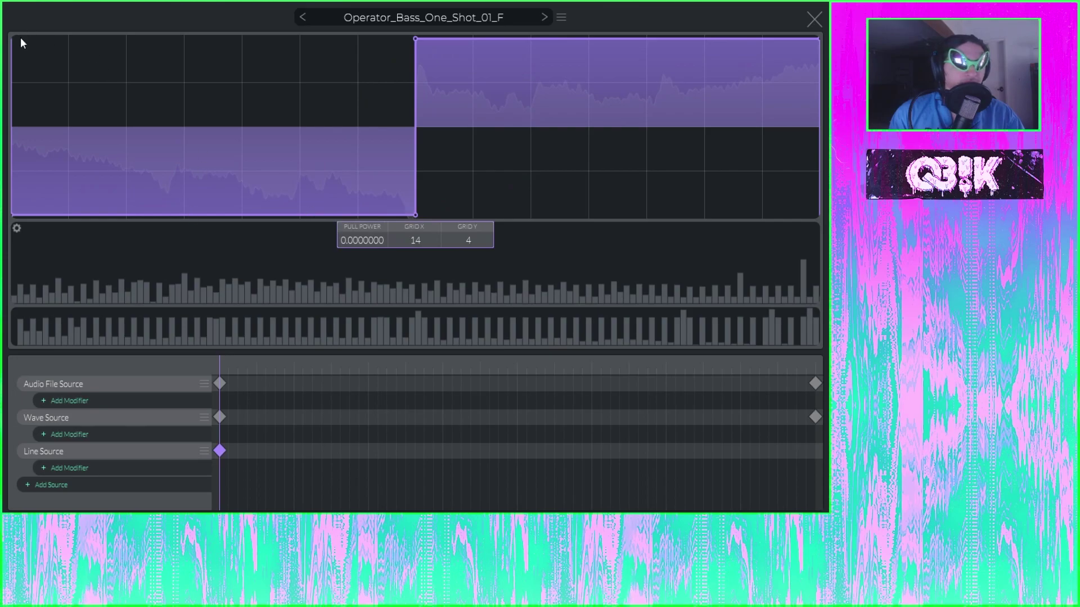
{"action": "left_click_drag", "start_coordinate": [10, 212], "coordinate": [10, 39]}
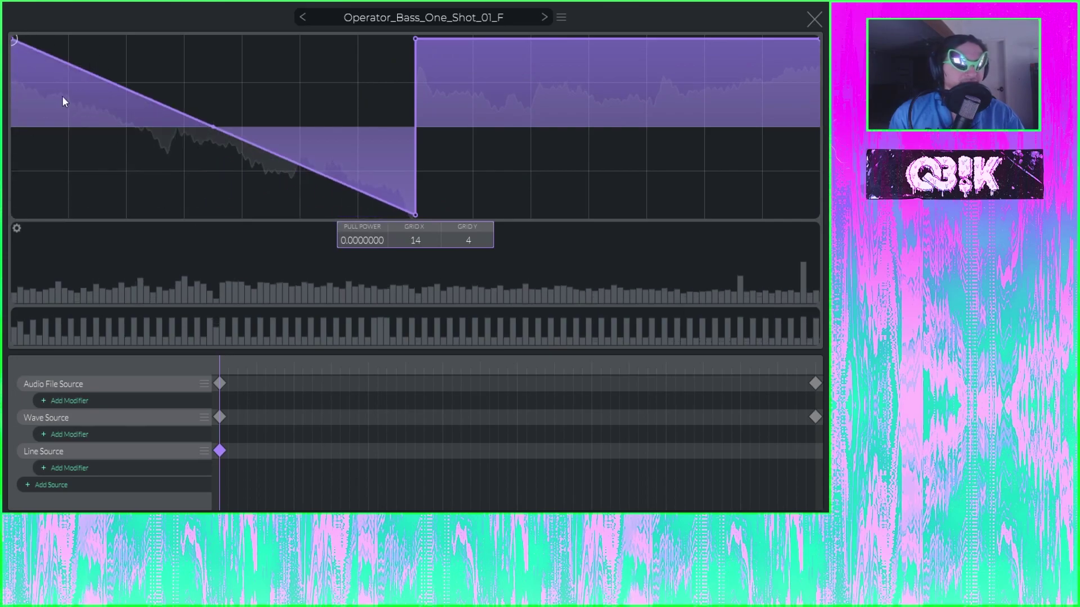
{"action": "left_click_drag", "start_coordinate": [212, 127], "coordinate": [49, 259]}
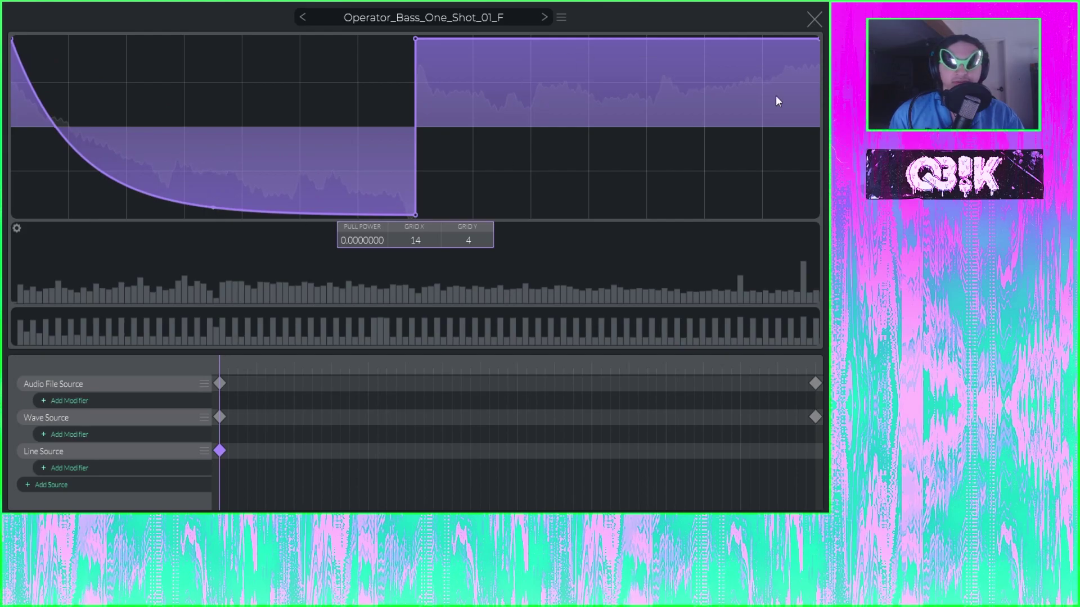
{"action": "left_click_drag", "start_coordinate": [818, 39], "coordinate": [820, 140]}
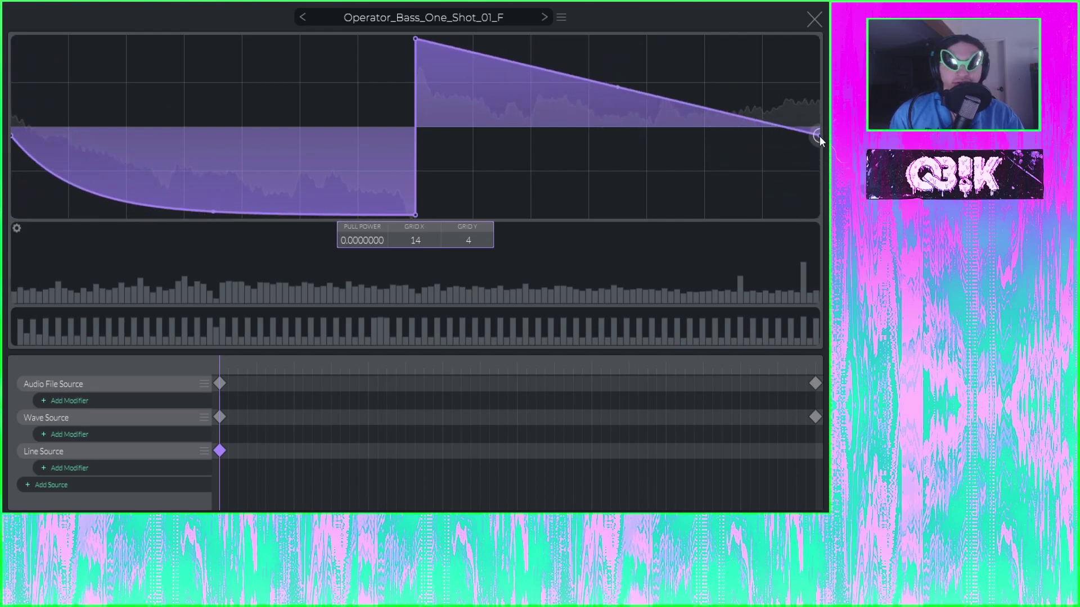
{"action": "left_click_drag", "start_coordinate": [617, 89], "coordinate": [617, 42]}
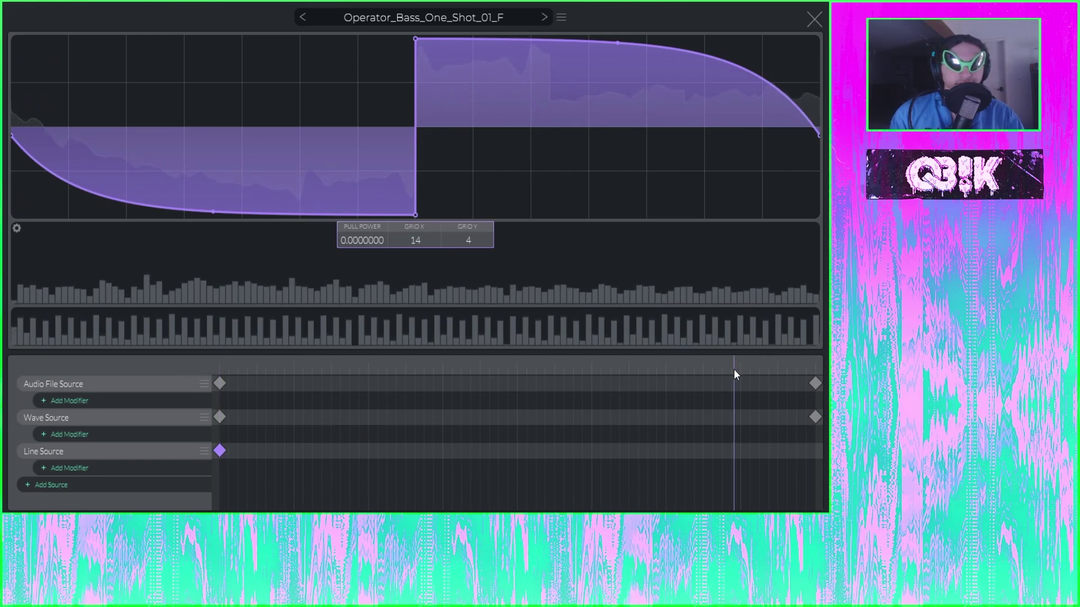
Step: Add a line source keyframe near mid-timeline and reshape it into a high plateau that curves down to the waveform's minimum at the end
{"action": "double_click", "coordinate": [493, 450]}
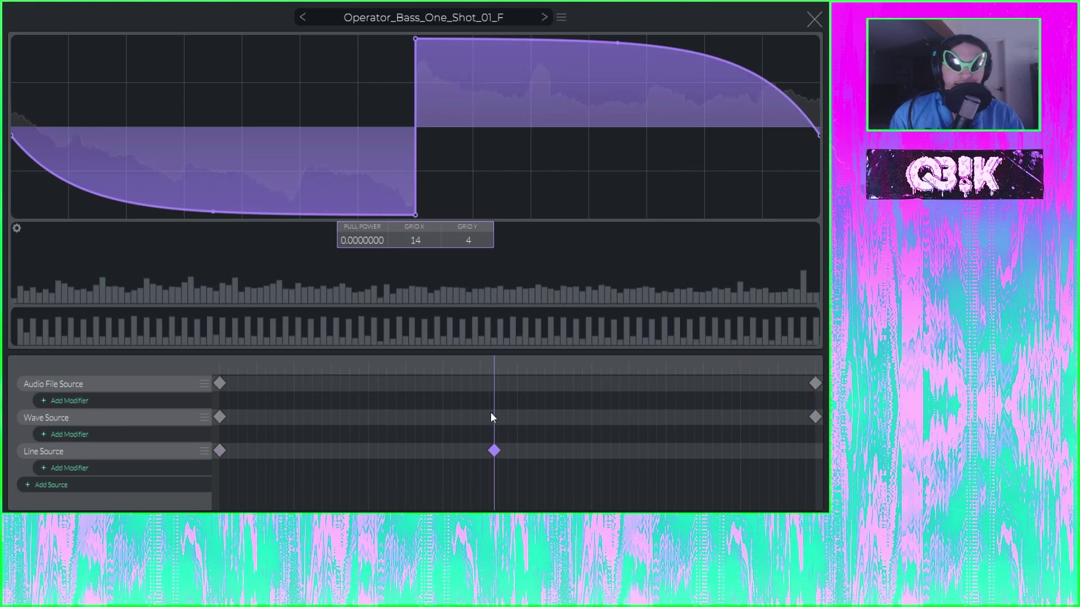
{"action": "left_click_drag", "start_coordinate": [416, 222], "coordinate": [201, 38]}
{"action": "left_click_drag", "start_coordinate": [619, 44], "coordinate": [617, 135]}
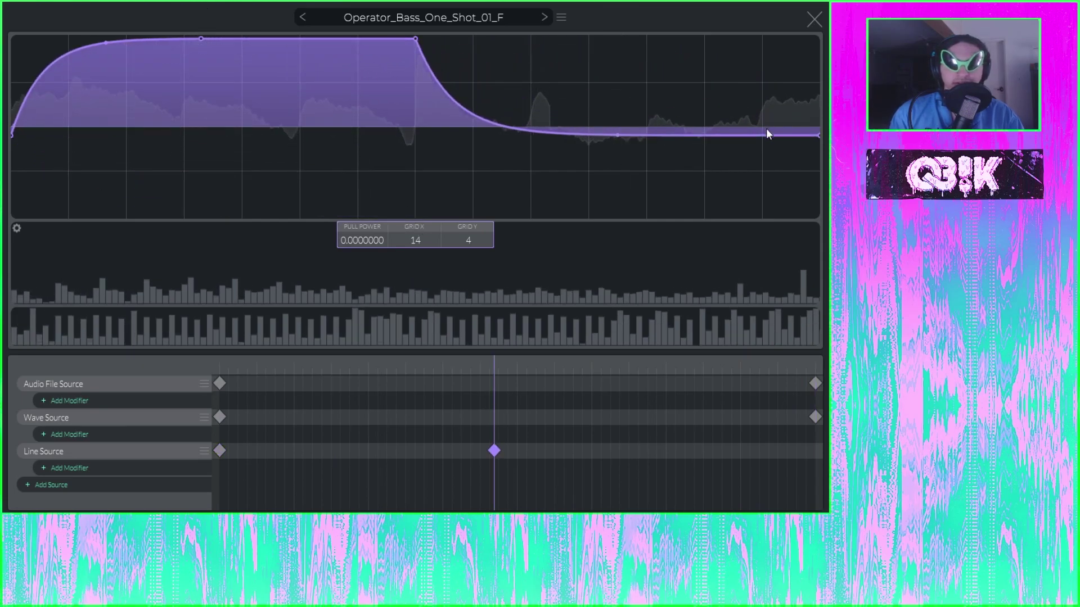
{"action": "left_click_drag", "start_coordinate": [816, 136], "coordinate": [810, 294]}
Step: Add a third line source keyframe about three quarters along the timeline, reduce it to a straight falling ramp, and scrub back to the start
{"action": "left_click_drag", "start_coordinate": [388, 362], "coordinate": [758, 376]}
{"action": "double_click", "coordinate": [683, 451]}
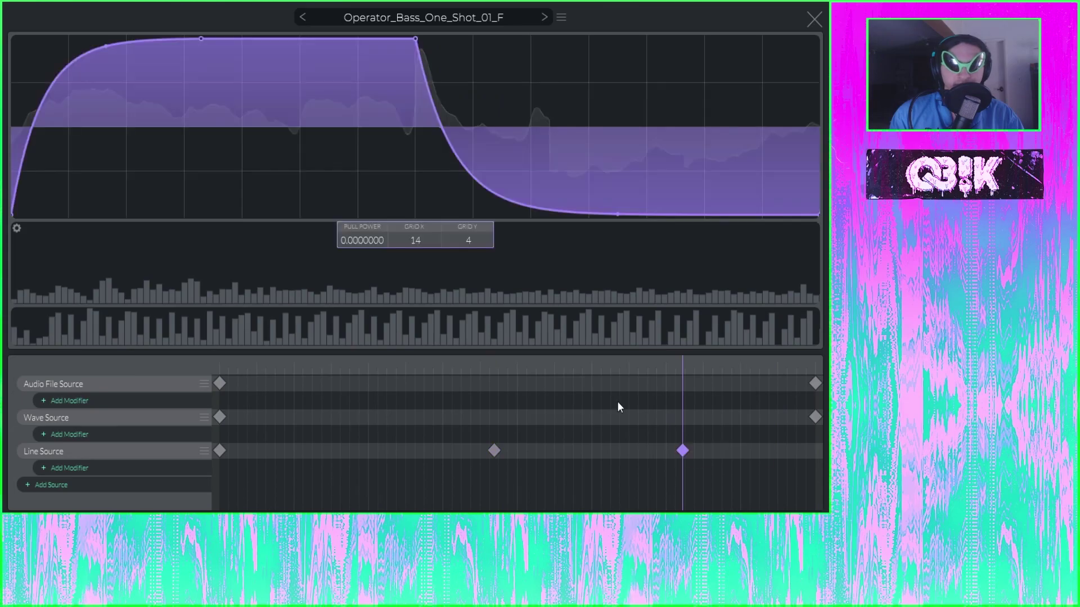
{"action": "double_click", "coordinate": [414, 39]}
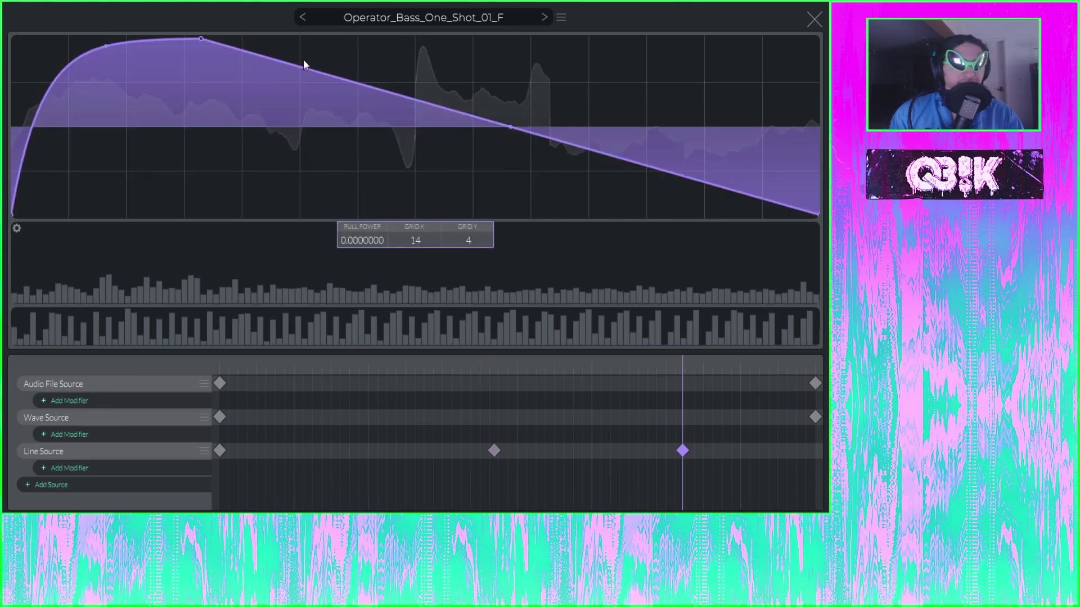
{"action": "left_click_drag", "start_coordinate": [207, 39], "coordinate": [14, 40]}
{"action": "left_click_drag", "start_coordinate": [679, 372], "coordinate": [121, 373]}
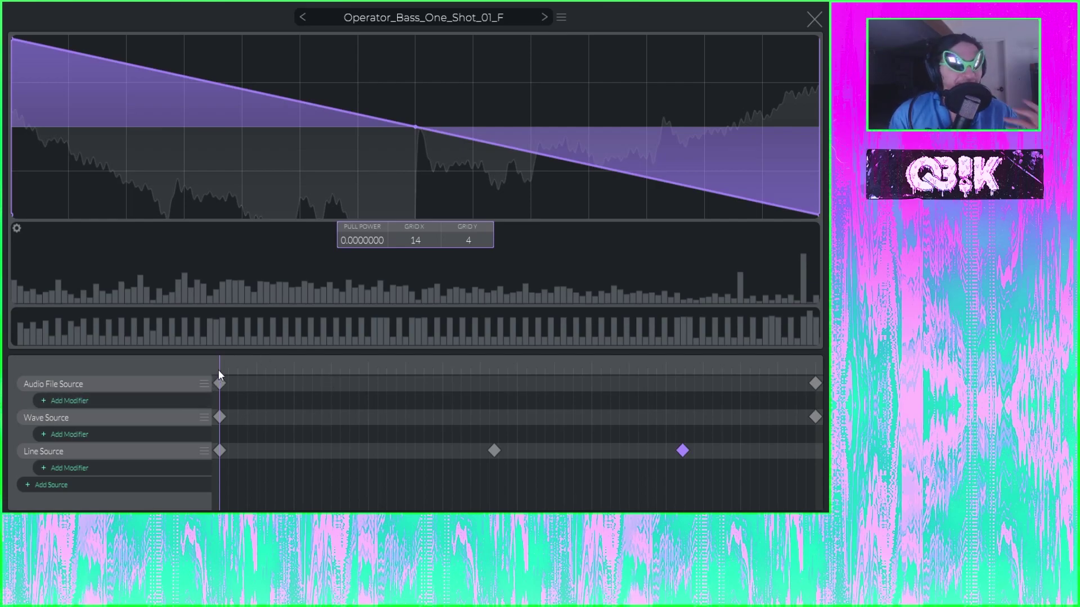
Step: Add a second Audio File Source below the line source and load an audio sample into it
{"action": "left_click", "coordinate": [41, 483]}
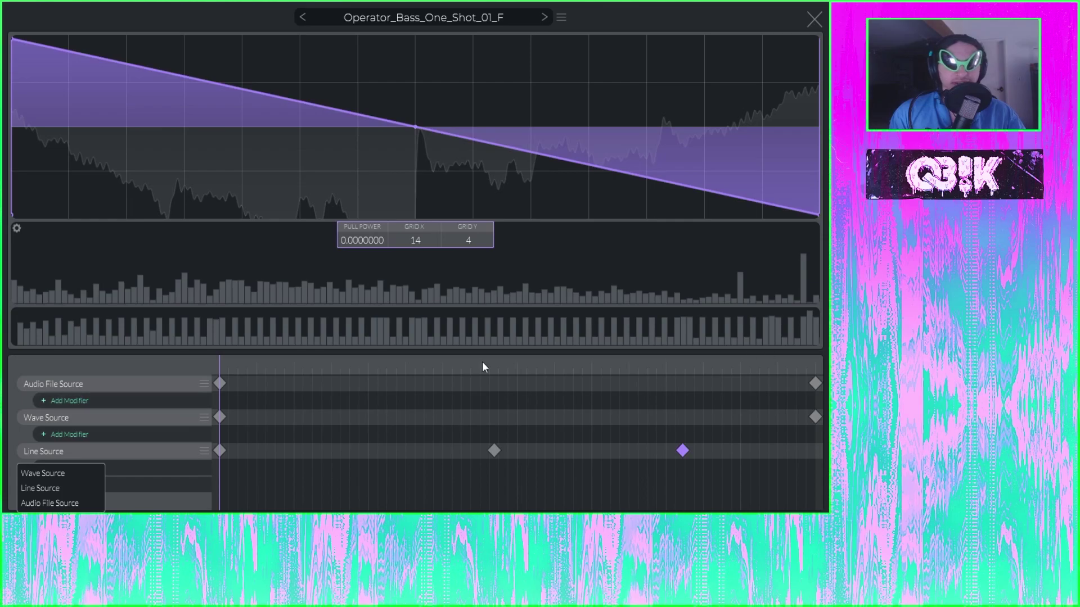
{"action": "left_click", "coordinate": [76, 504]}
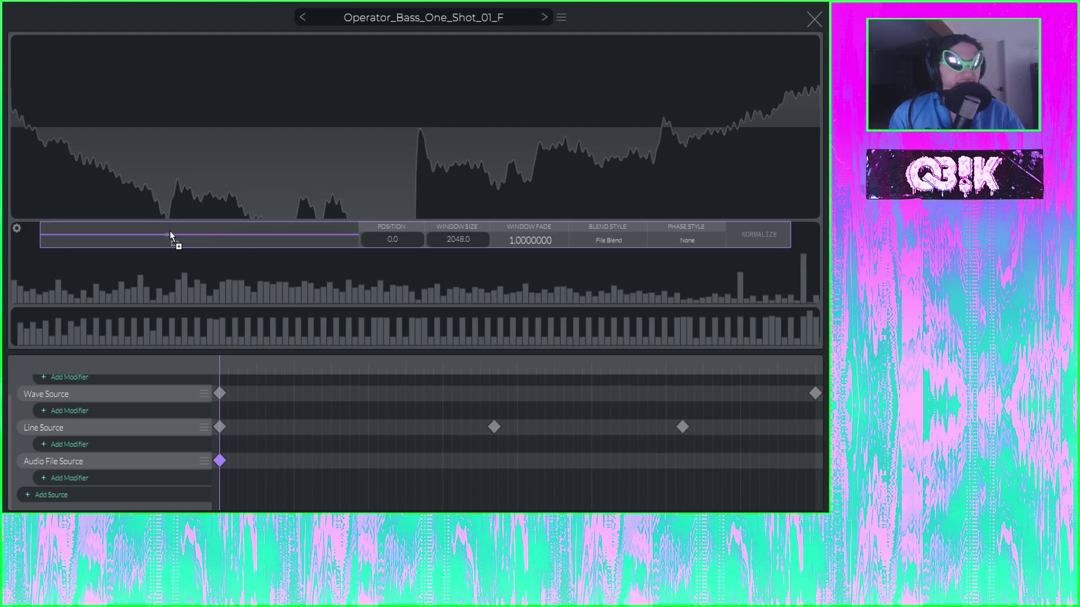
{"action": "left_click_drag", "start_coordinate": [223, 239], "coordinate": [227, 241]}
{"action": "left_click", "coordinate": [224, 369]}
Step: Add an end keyframe to the second audio file source, set its sample position to 6850.8, and scrub the wavetable back to the start
{"action": "left_click_drag", "start_coordinate": [223, 366], "coordinate": [813, 399]}
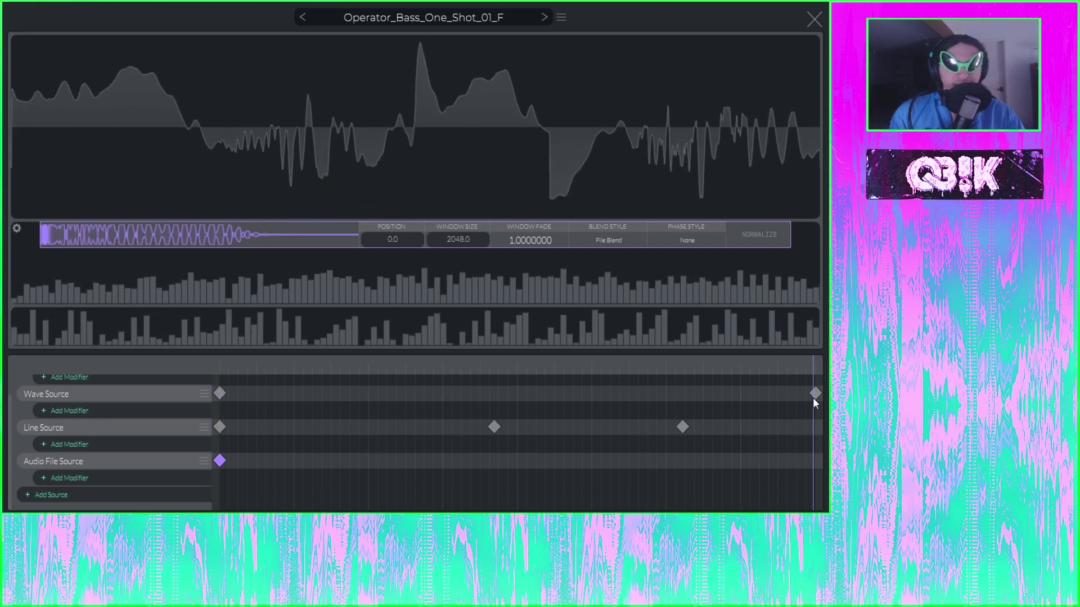
{"action": "right_click", "coordinate": [813, 465]}
{"action": "left_click", "coordinate": [801, 468]}
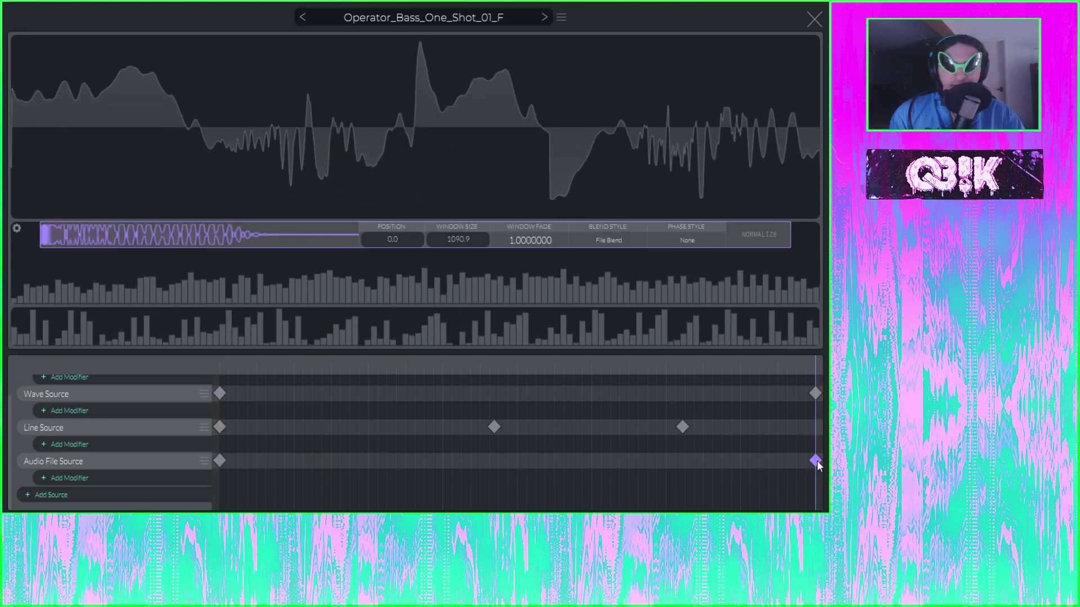
{"action": "left_click_drag", "start_coordinate": [52, 237], "coordinate": [106, 241]}
{"action": "left_click_drag", "start_coordinate": [807, 366], "coordinate": [589, 351]}
{"action": "left_click_drag", "start_coordinate": [663, 363], "coordinate": [90, 329]}
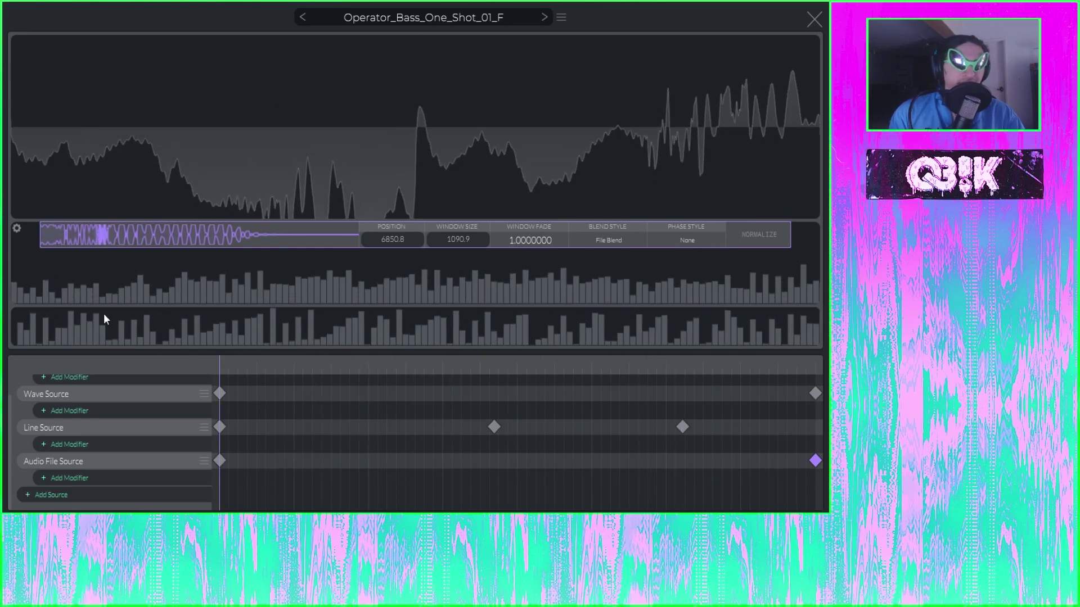
Step: Review the stack of audio file, wave and line sources and their keyframes
{"action": "scroll", "coordinate": [282, 422], "scroll_direction": "up", "scroll_amount": 2}
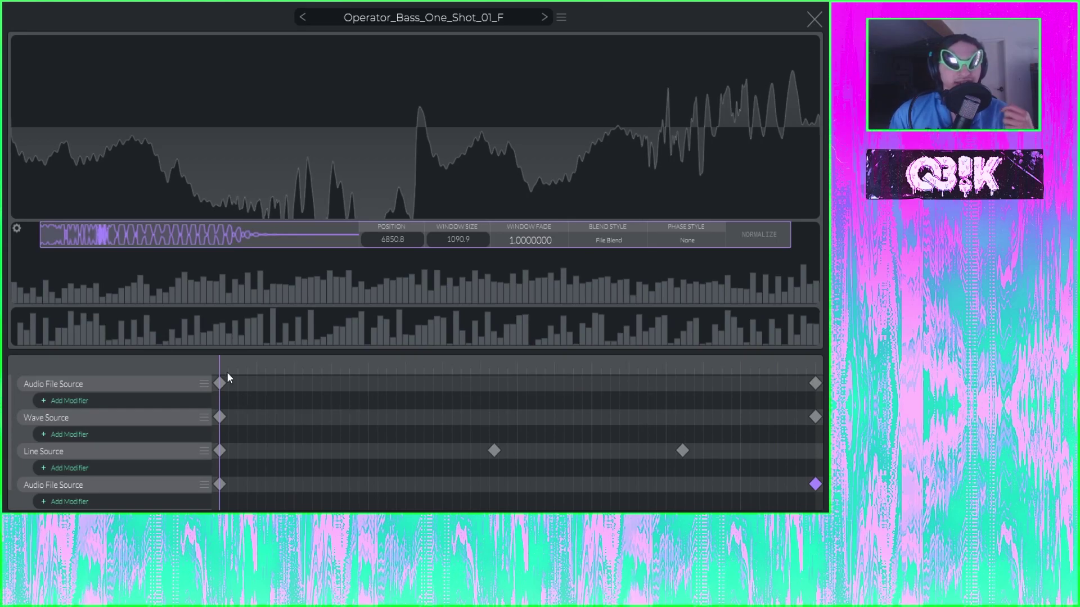
{"action": "mouse_move", "coordinate": [217, 363]}
{"action": "left_mouse_down"}
{"action": "mouse_move", "coordinate": [672, 403]}
{"action": "mouse_move", "coordinate": [113, 376]}
{"action": "mouse_move", "coordinate": [792, 399]}
{"action": "mouse_move", "coordinate": [219, 380]}
{"action": "left_mouse_up"}
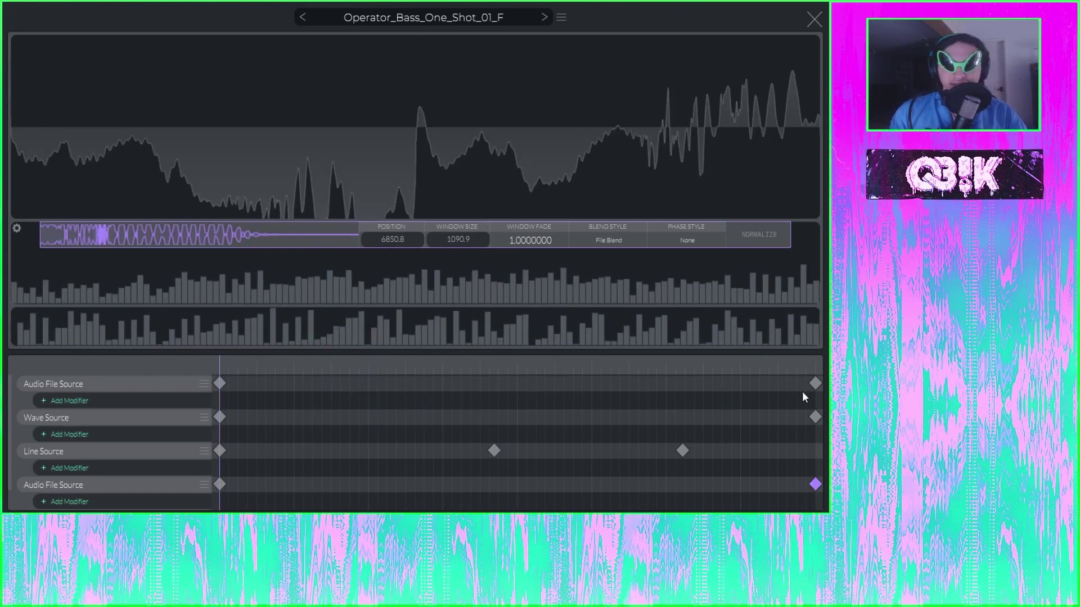
{"action": "scroll", "coordinate": [156, 447], "scroll_direction": "down", "scroll_amount": 1}
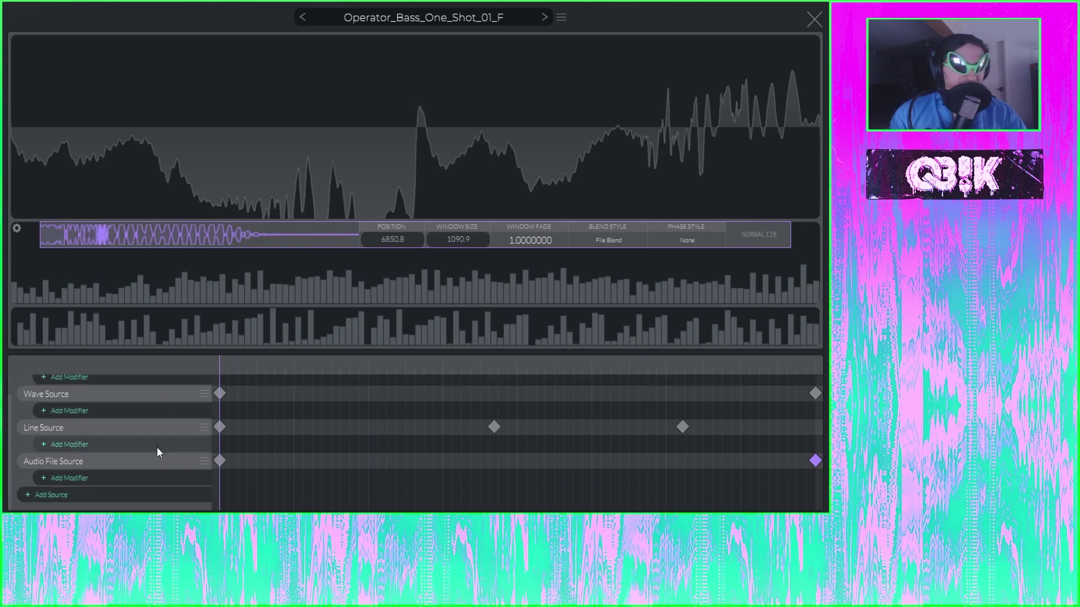
{"action": "scroll", "coordinate": [107, 493], "scroll_direction": "up", "scroll_amount": 1}
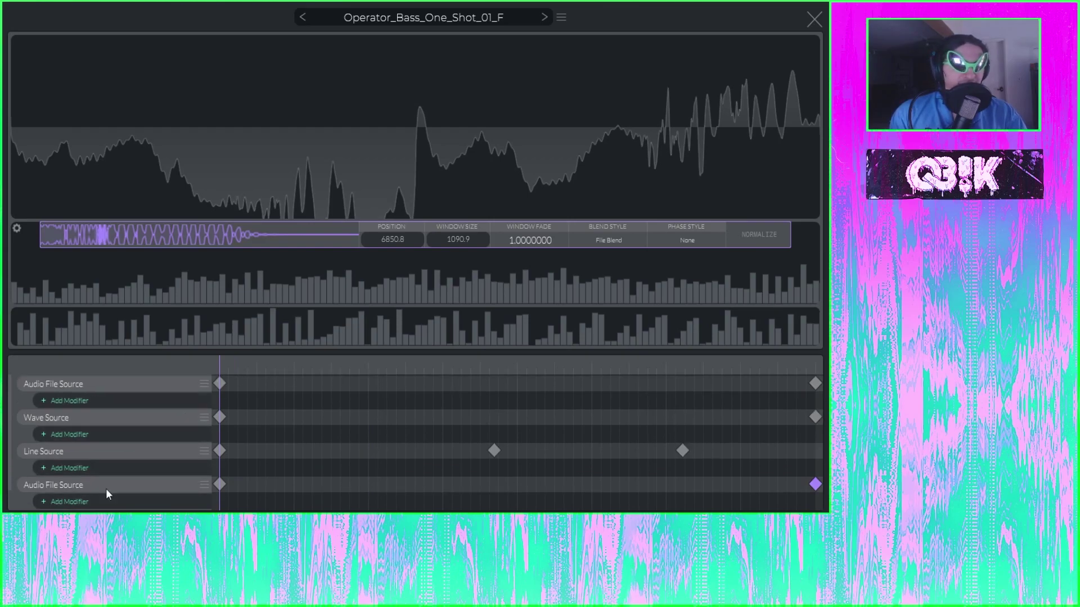
{"action": "left_click_drag", "start_coordinate": [225, 366], "coordinate": [175, 397]}
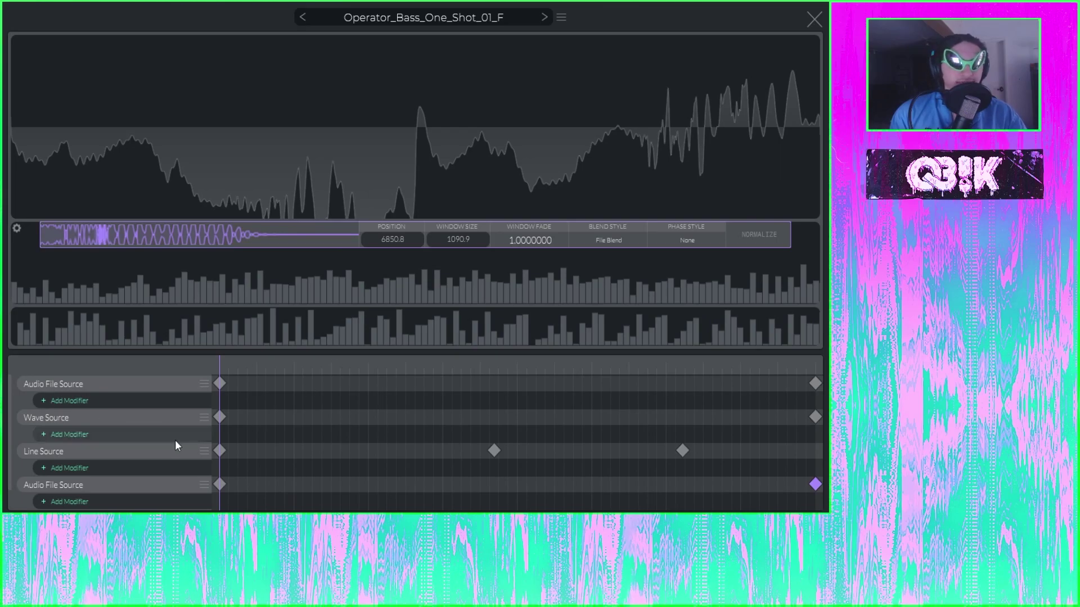
{"action": "scroll", "coordinate": [243, 405], "scroll_direction": "down", "scroll_amount": 1}
{"action": "scroll", "coordinate": [243, 439], "scroll_direction": "up", "scroll_amount": 1}
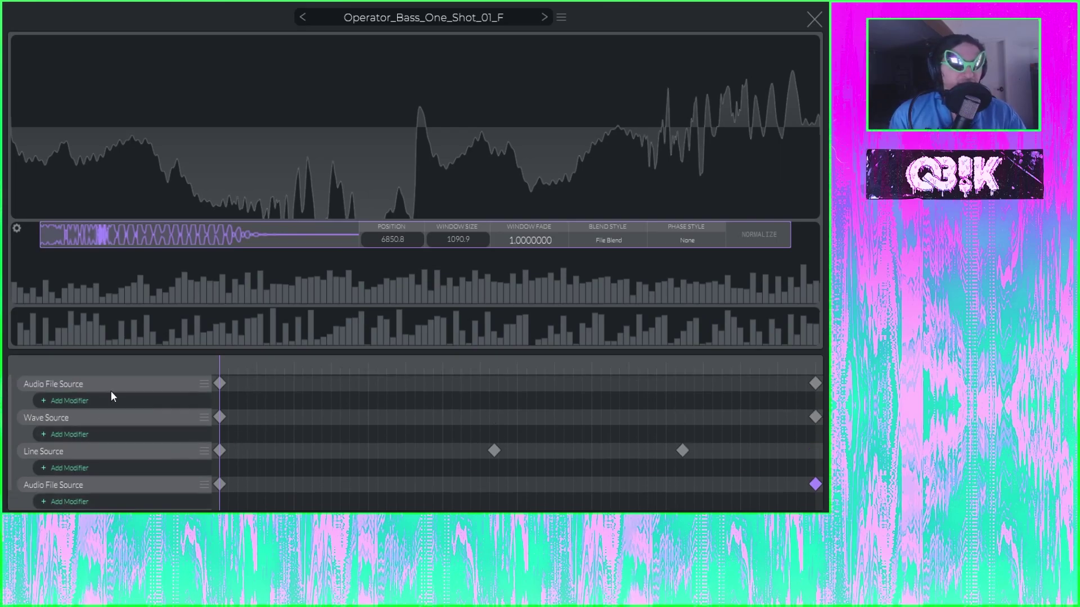
{"action": "scroll", "coordinate": [247, 401], "scroll_direction": "down", "scroll_amount": 1}
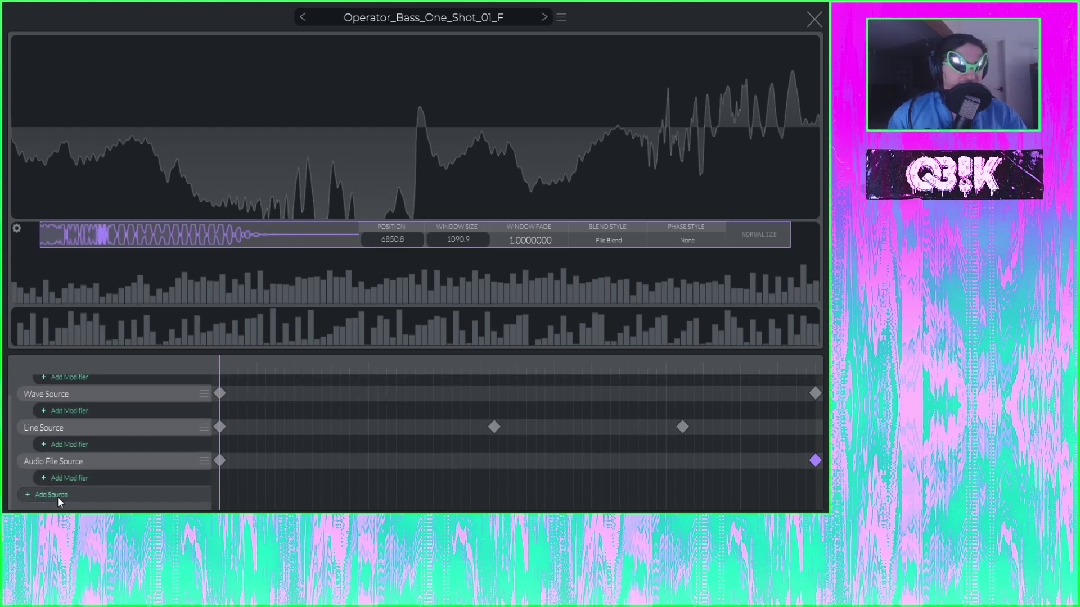
{"action": "scroll", "coordinate": [62, 495], "scroll_direction": "up", "scroll_amount": 1}
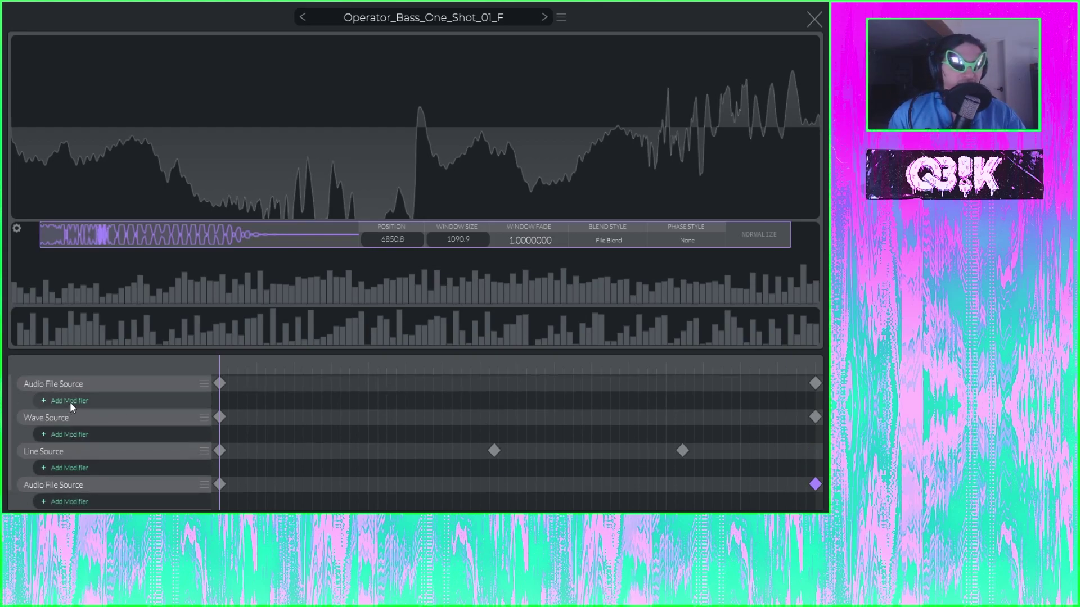
Step: Add a Phase Shift modifier to the first audio file source and move its keyframe about one seventh along the timeline
{"action": "left_click", "coordinate": [44, 399]}
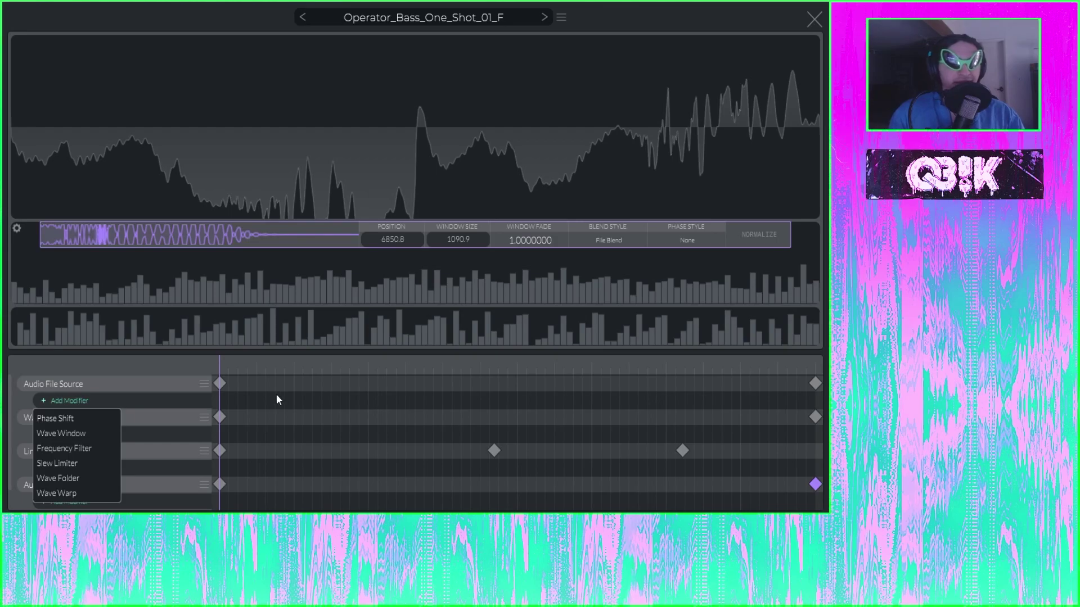
{"action": "left_click", "coordinate": [227, 401]}
{"action": "left_click", "coordinate": [90, 401]}
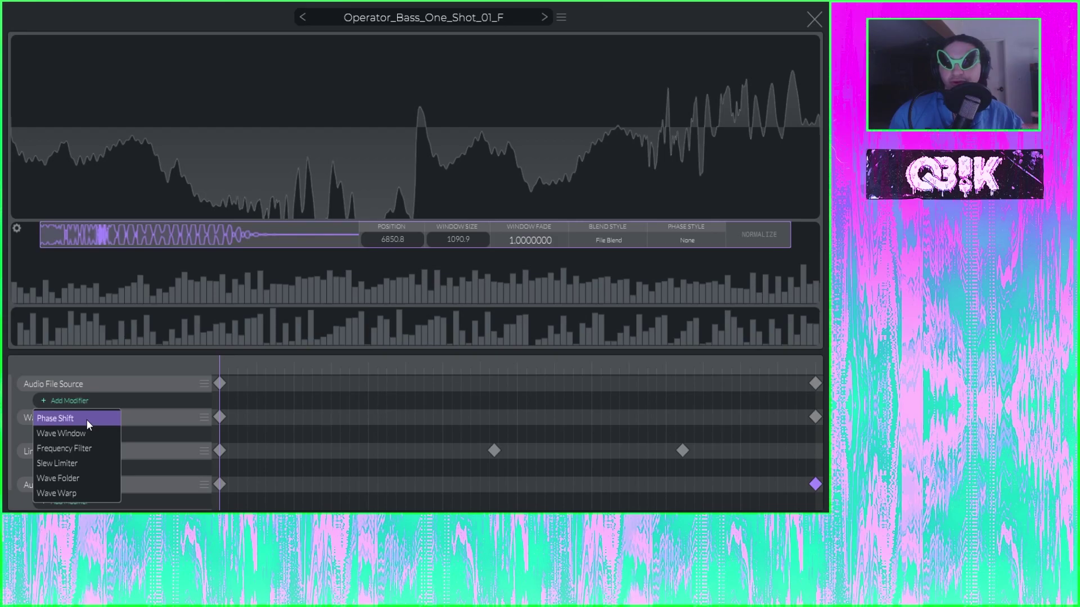
{"action": "left_click", "coordinate": [86, 419]}
{"action": "left_click_drag", "start_coordinate": [219, 400], "coordinate": [302, 406]}
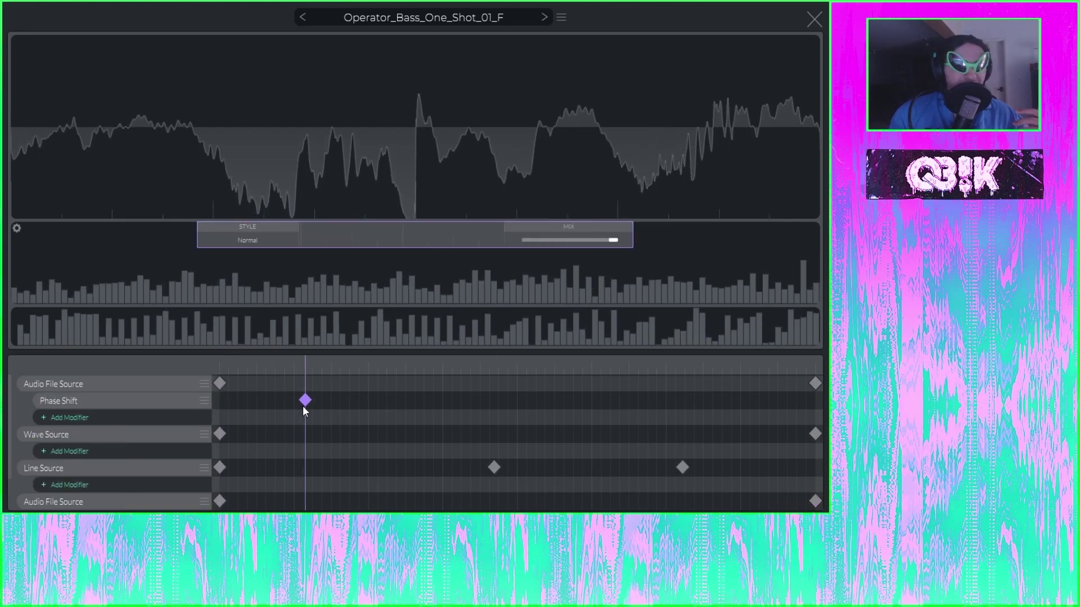
Step: Try the Harmonic, Harm +Even/-Odd and Clear styles on the Phase Shift modifier, and return it to Normal
{"action": "left_click", "coordinate": [259, 240]}
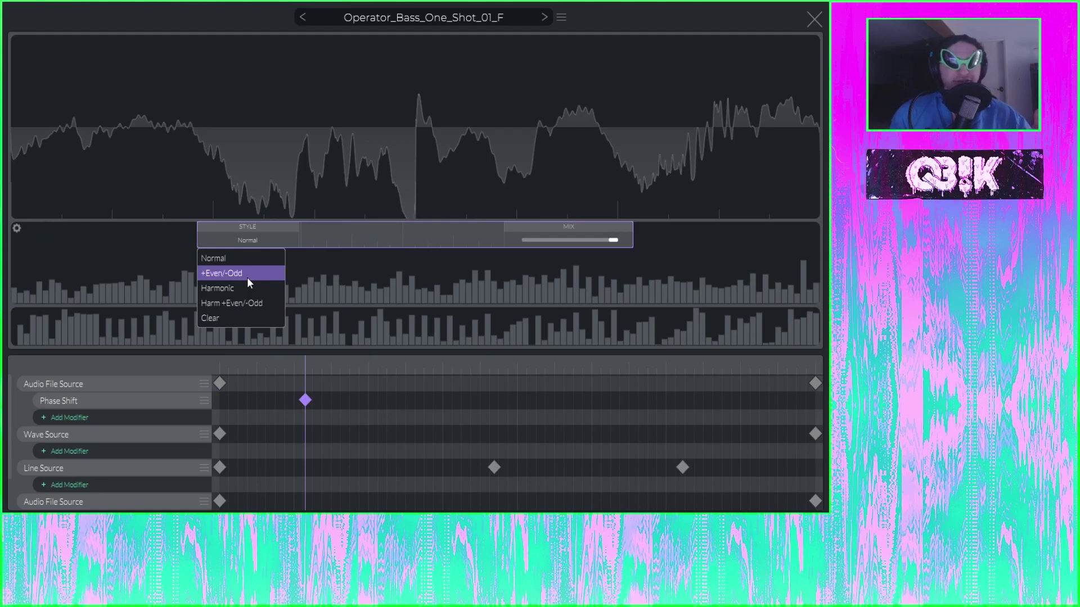
{"action": "left_click", "coordinate": [248, 264]}
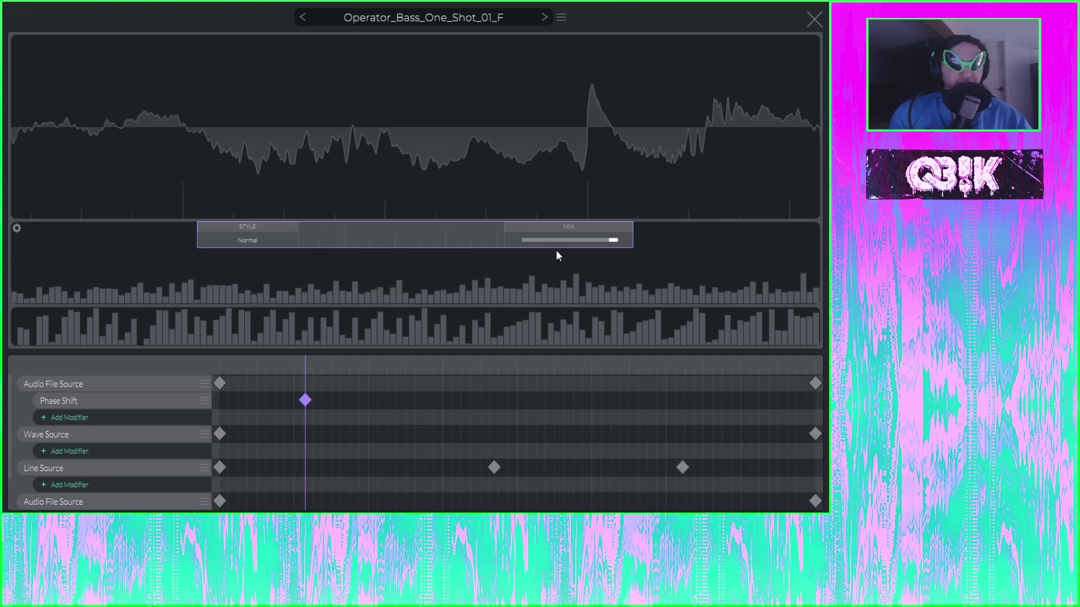
{"action": "left_click", "coordinate": [280, 240]}
{"action": "left_click", "coordinate": [244, 283]}
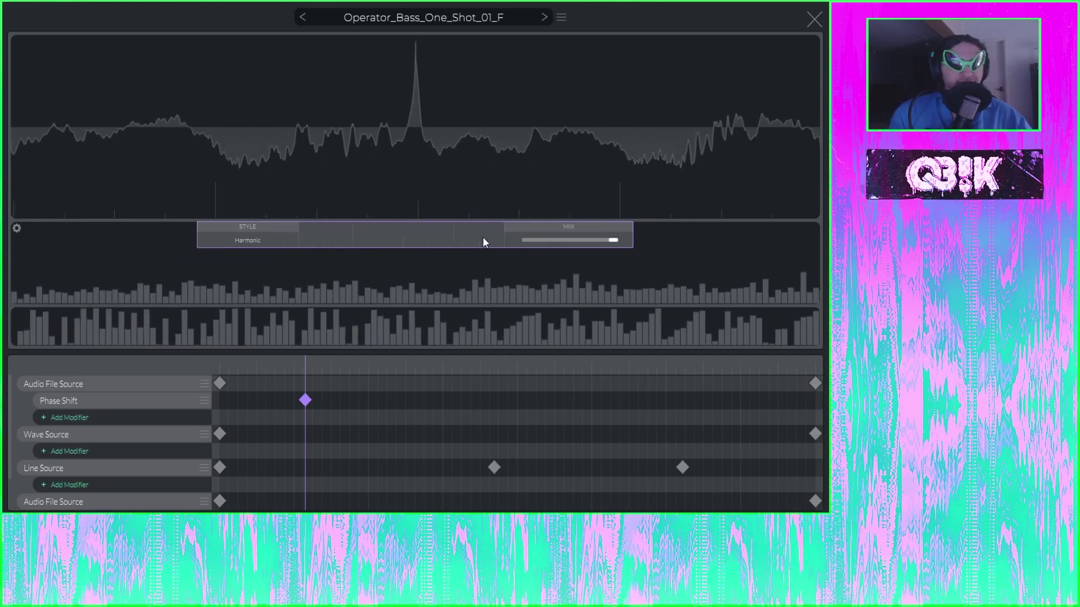
{"action": "left_click", "coordinate": [268, 243]}
{"action": "left_click", "coordinate": [237, 303]}
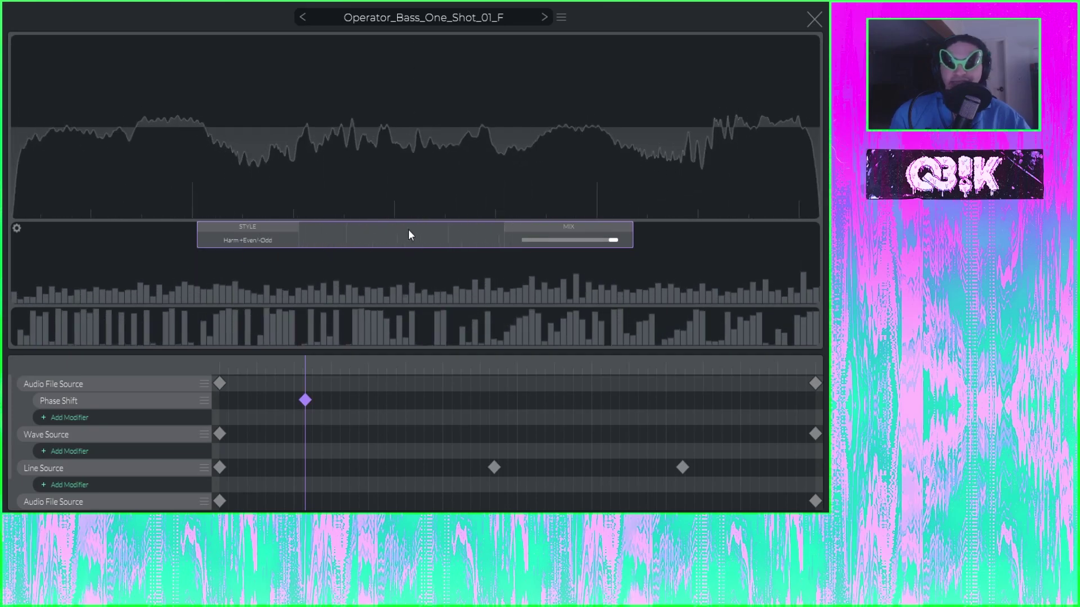
{"action": "left_click", "coordinate": [268, 242]}
{"action": "left_click", "coordinate": [236, 313]}
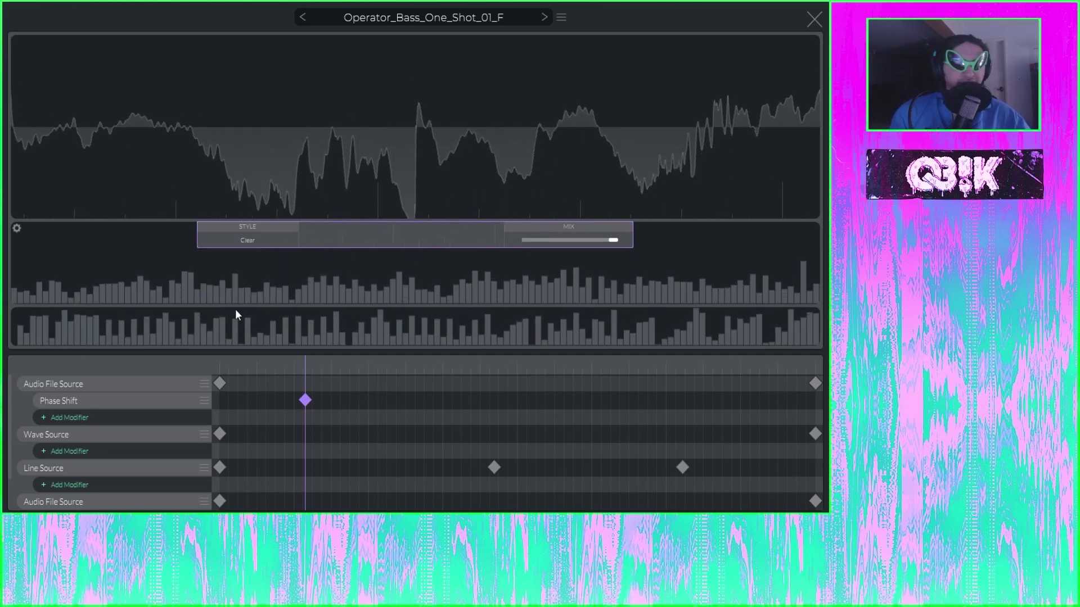
{"action": "left_click", "coordinate": [247, 239]}
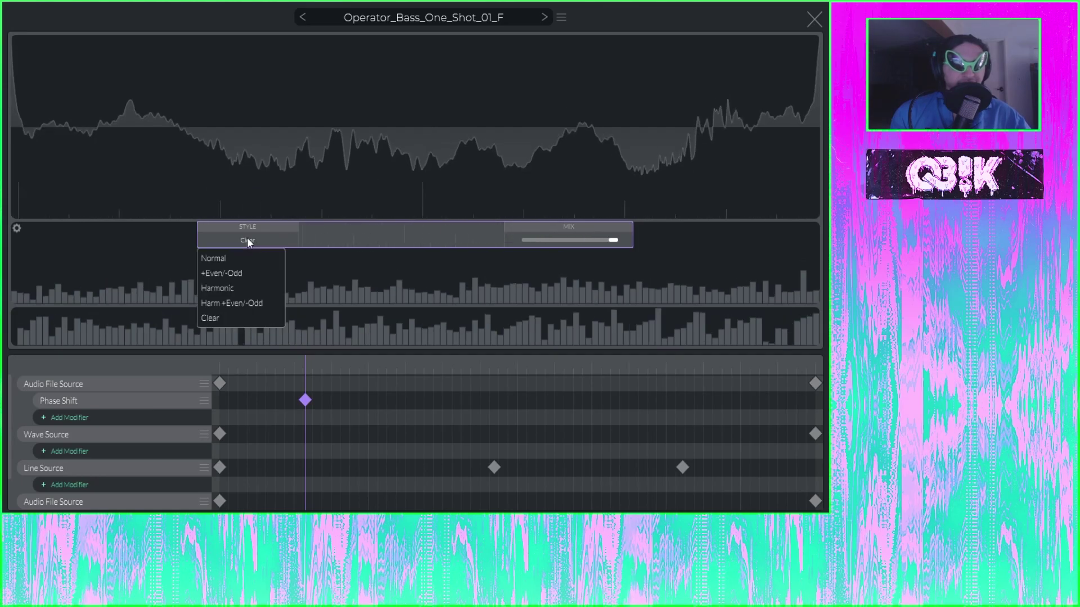
{"action": "left_click", "coordinate": [225, 260]}
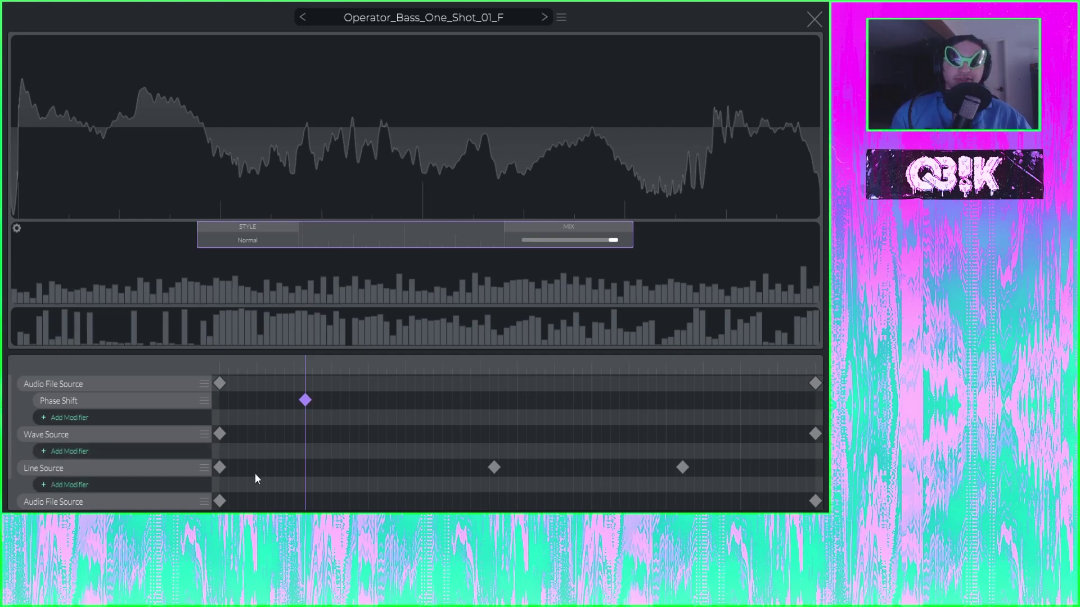
Step: Delete the Phase Shift keyframe and remove the Phase Shift modifier from the first audio file source
{"action": "right_click", "coordinate": [306, 397]}
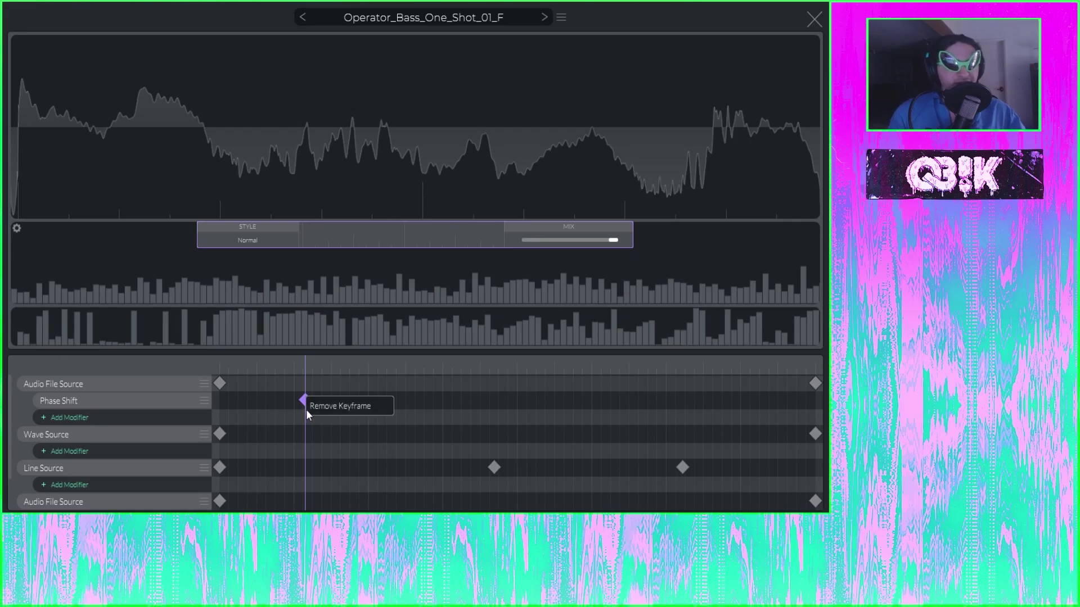
{"action": "left_click", "coordinate": [318, 406]}
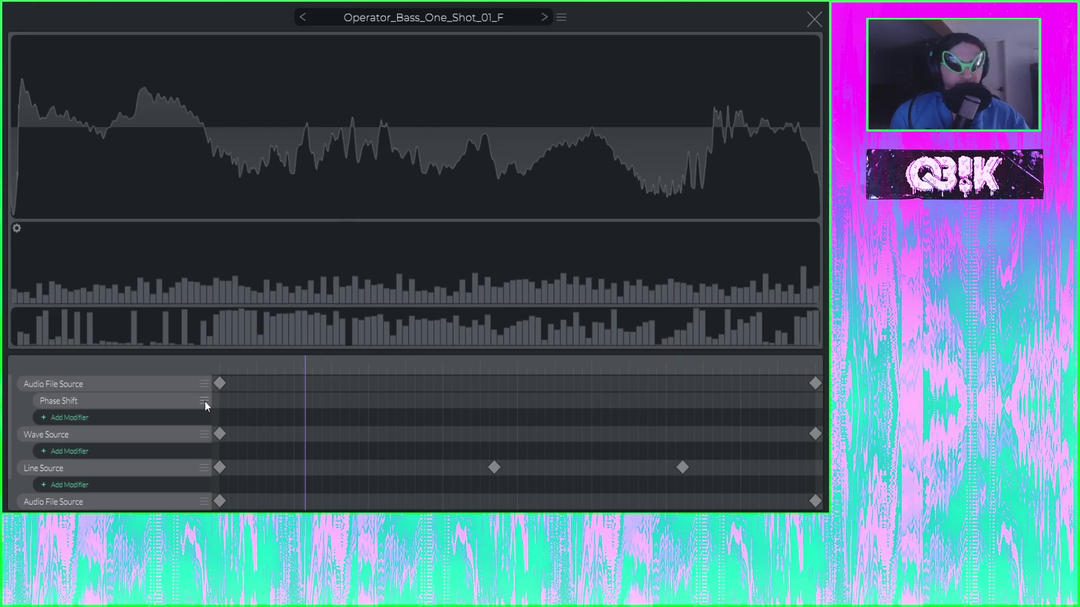
{"action": "left_click", "coordinate": [204, 401]}
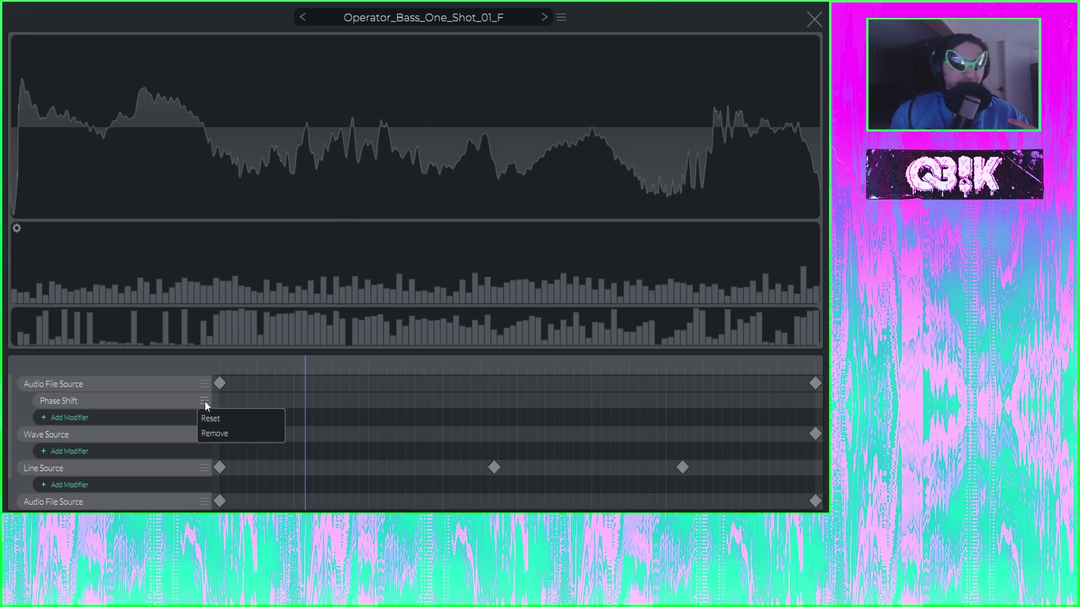
{"action": "left_click", "coordinate": [175, 397]}
{"action": "left_click", "coordinate": [203, 403]}
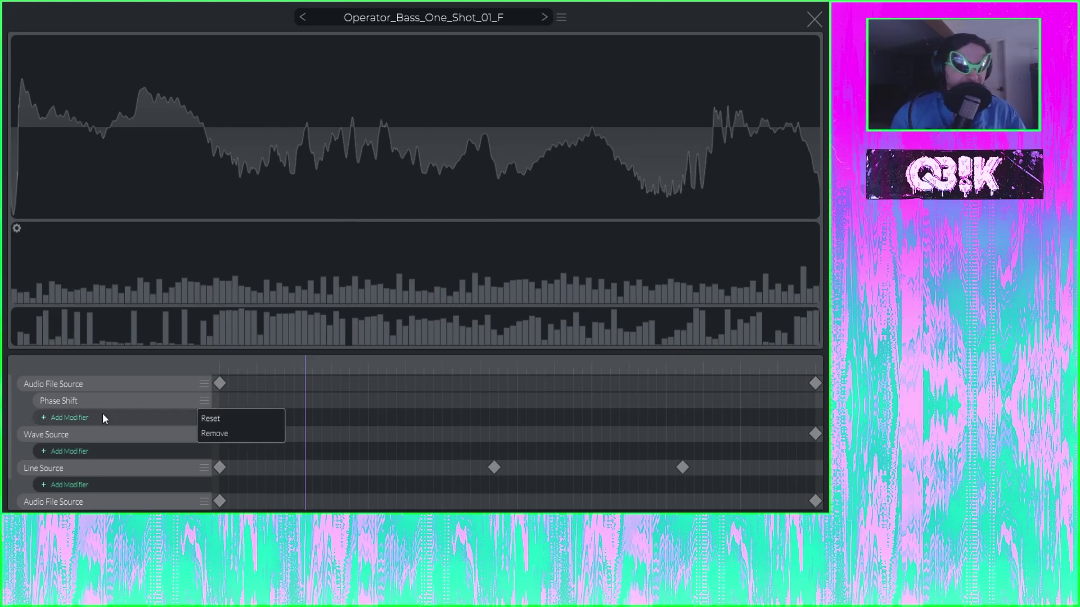
{"action": "left_click", "coordinate": [208, 433]}
Step: Remove the first audio file source and the line source, keeping only the wave source and the remaining audio file source
{"action": "left_click", "coordinate": [70, 401]}
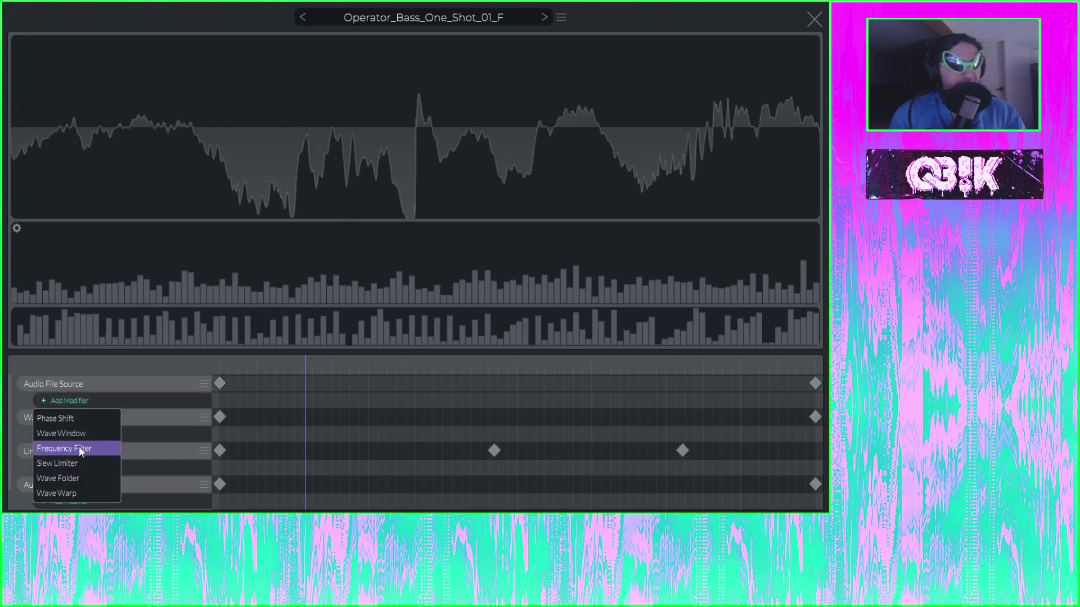
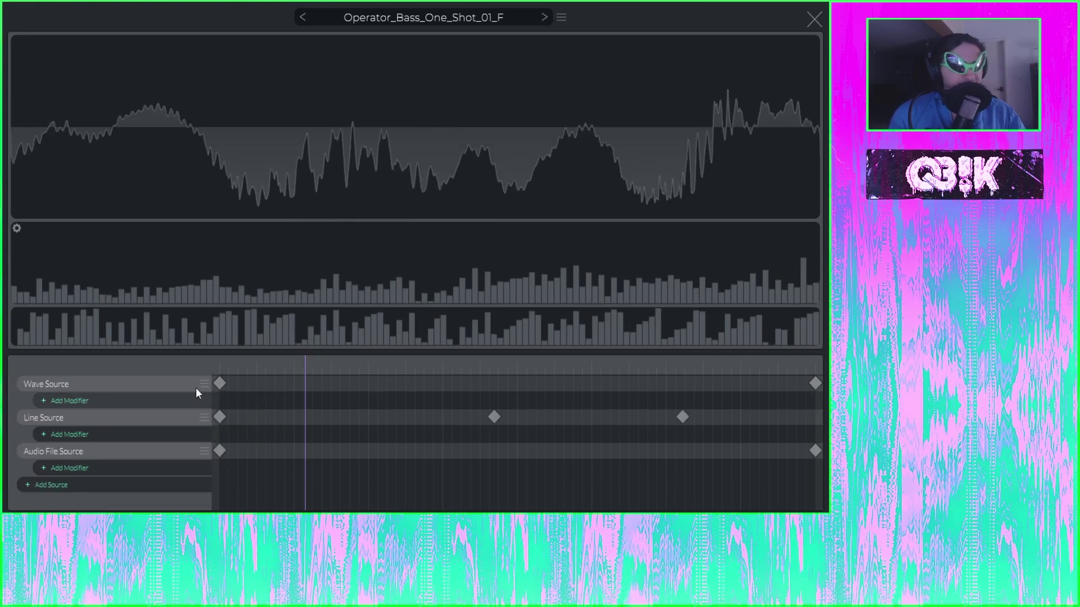
{"action": "left_click", "coordinate": [204, 419]}
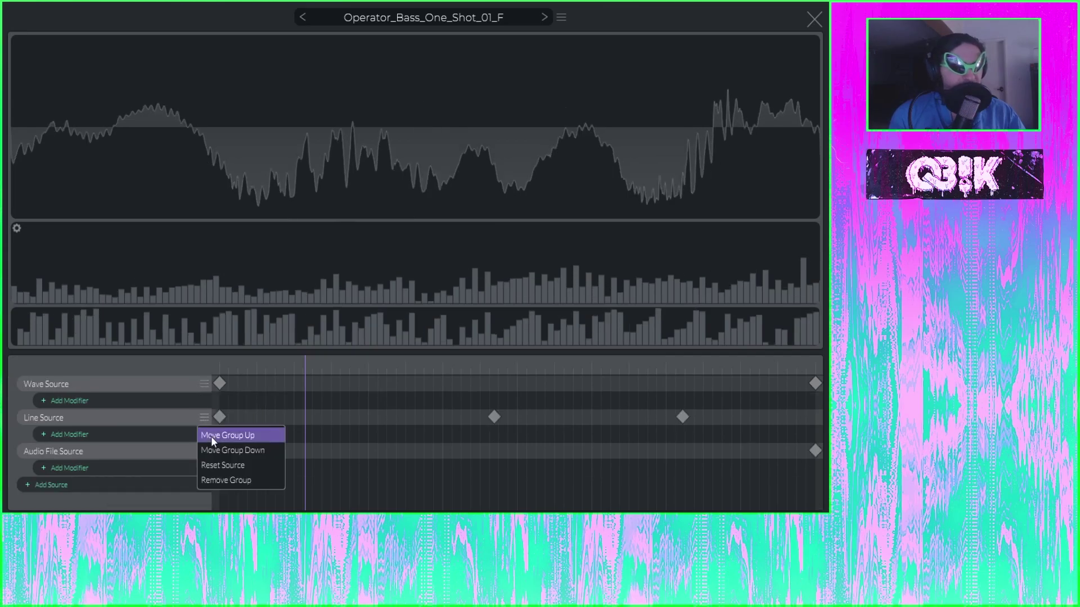
{"action": "left_click", "coordinate": [223, 479]}
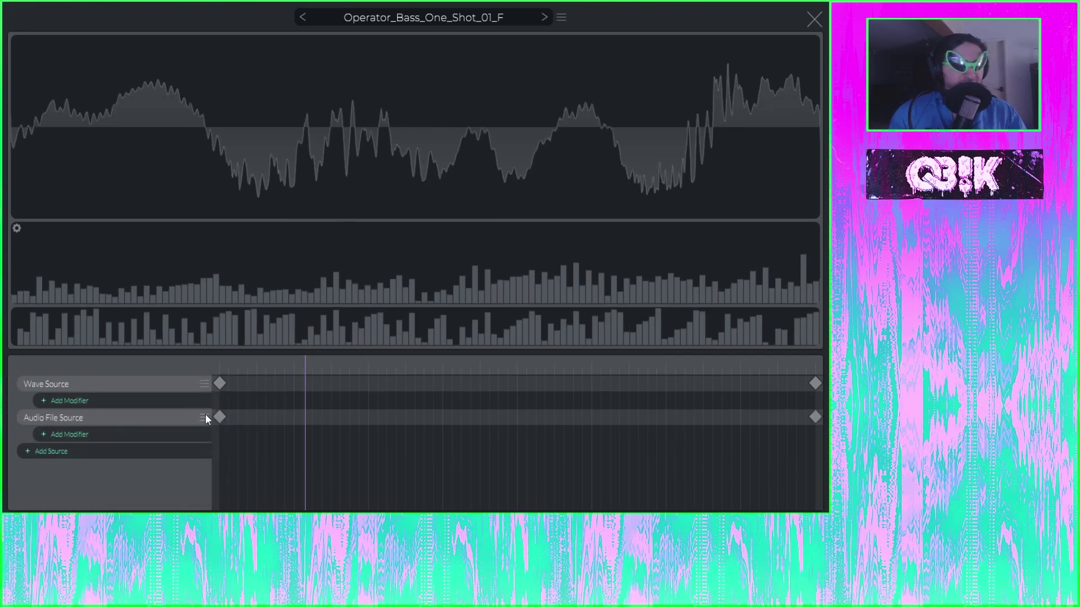
{"action": "left_click_drag", "start_coordinate": [264, 363], "coordinate": [289, 387]}
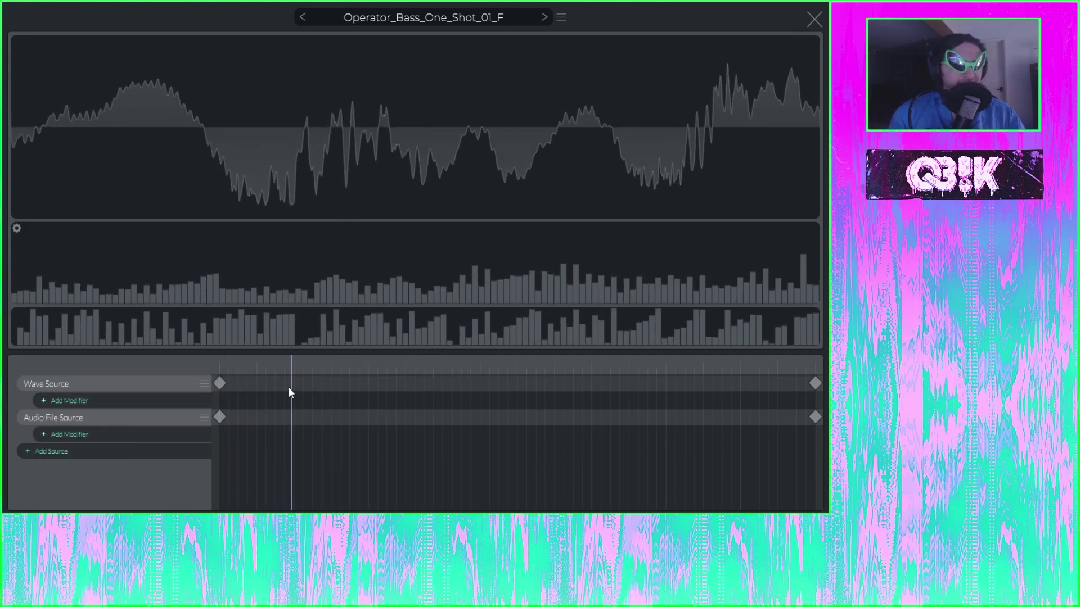
Step: Add a Wave Window modifier to the wave source and move its keyframe about one quarter along the timeline
{"action": "left_click", "coordinate": [133, 399]}
{"action": "left_click", "coordinate": [98, 434]}
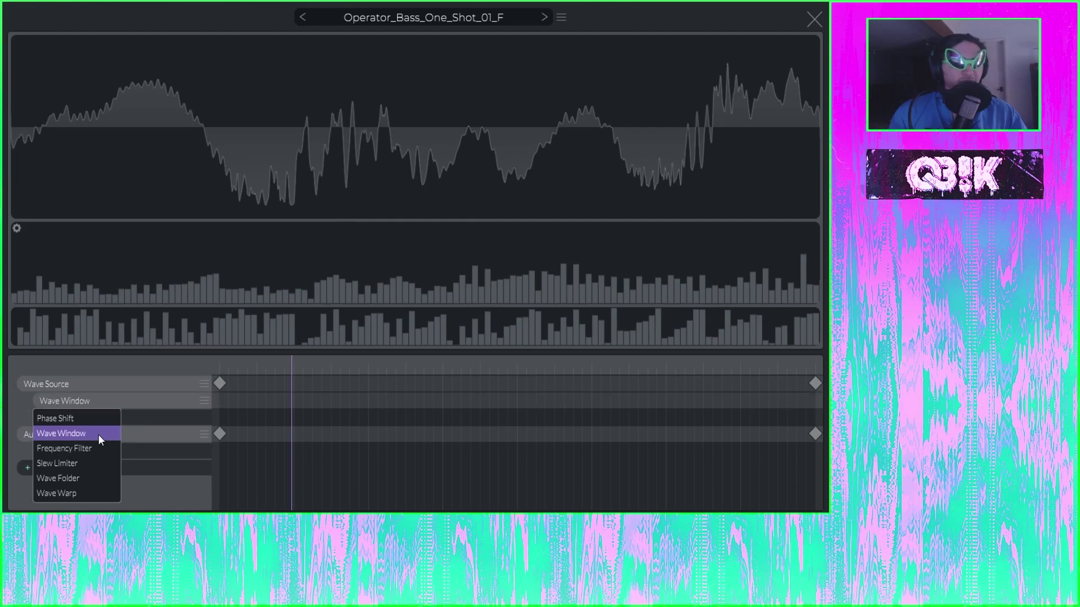
{"action": "left_click_drag", "start_coordinate": [219, 401], "coordinate": [371, 402]}
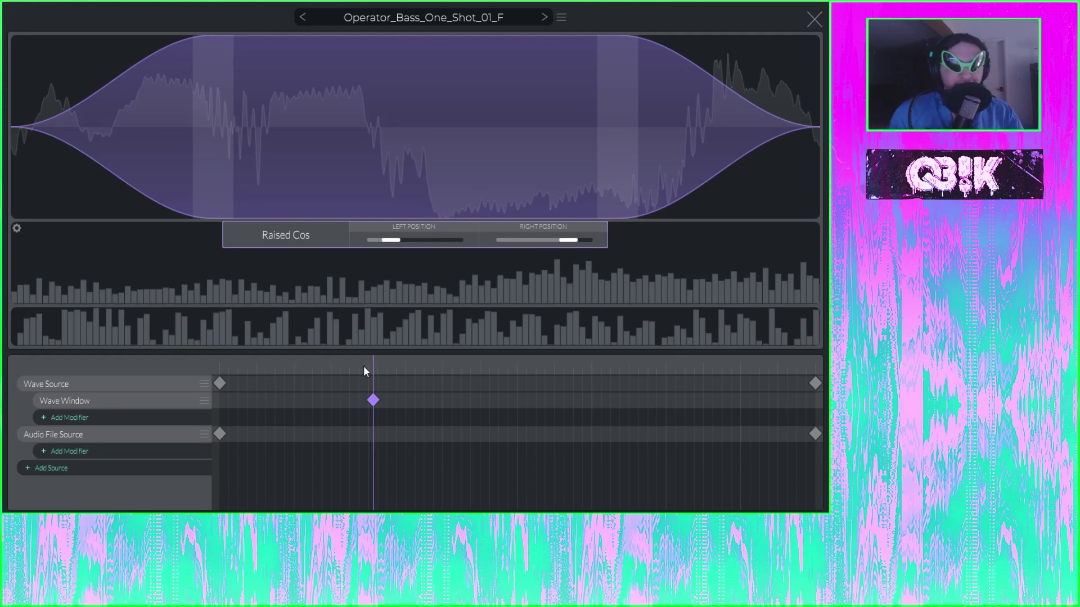
{"action": "left_click_drag", "start_coordinate": [374, 358], "coordinate": [177, 363]}
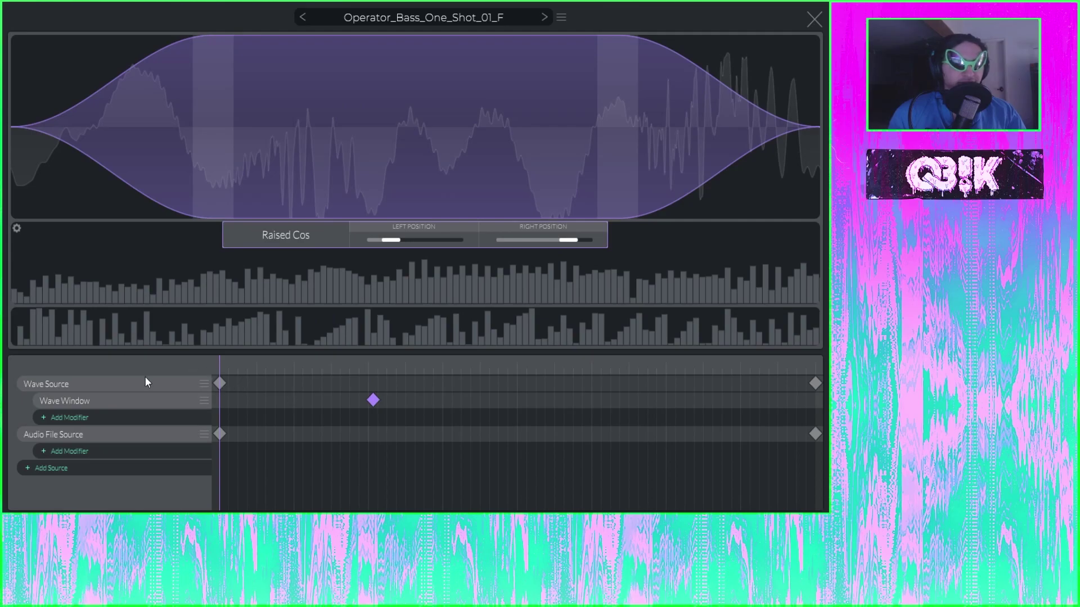
Step: Raise the Wave Window's left and right positions to their maximum, keeping its keyframe about one quarter along the timeline
{"action": "left_click", "coordinate": [220, 384]}
{"action": "mouse_move", "coordinate": [225, 361]}
{"action": "left_mouse_down"}
{"action": "mouse_move", "coordinate": [386, 376]}
{"action": "mouse_move", "coordinate": [221, 373]}
{"action": "left_mouse_up"}
{"action": "left_click_drag", "start_coordinate": [509, 366], "coordinate": [401, 400]}
{"action": "left_click", "coordinate": [373, 400]}
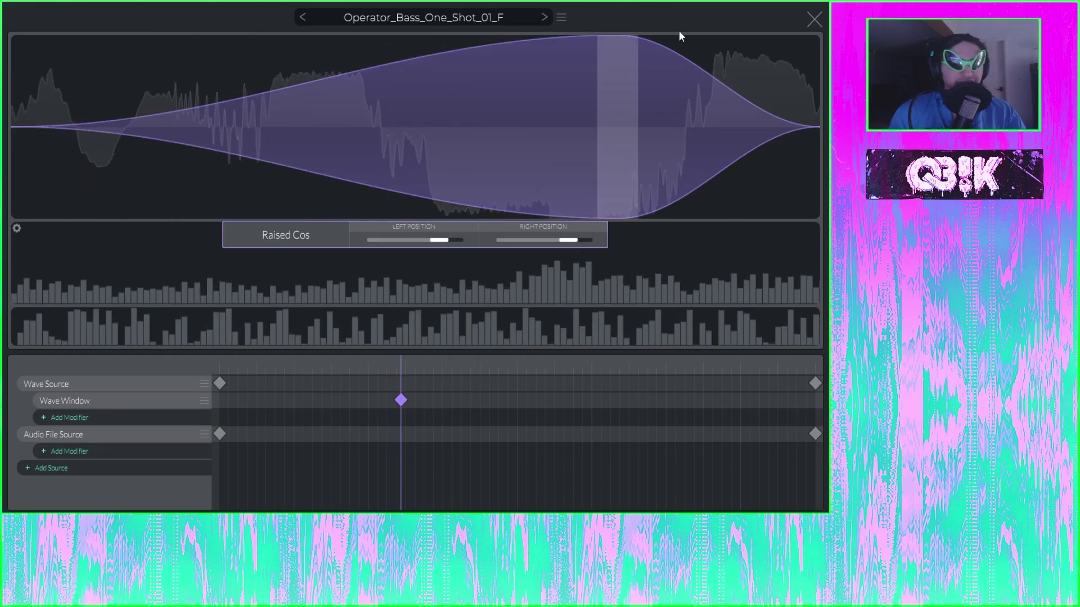
{"action": "left_click_drag", "start_coordinate": [569, 240], "coordinate": [745, 242]}
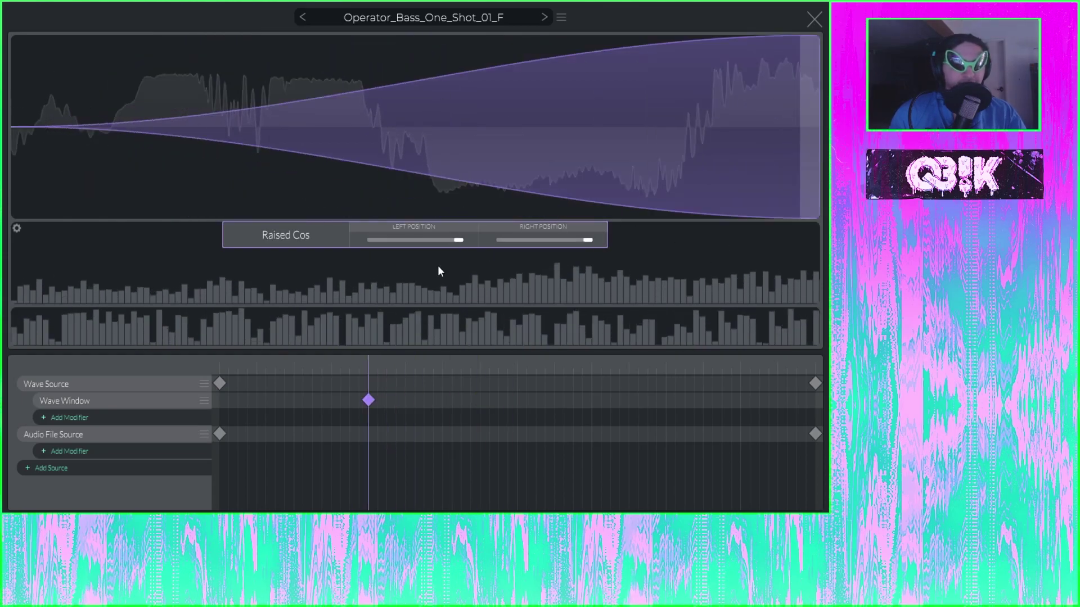
Step: Scrub through the wavetable to examine how the Wave Window shapes the wave source, and return to the start
{"action": "left_click_drag", "start_coordinate": [373, 363], "coordinate": [280, 366]}
{"action": "left_click", "coordinate": [220, 384]}
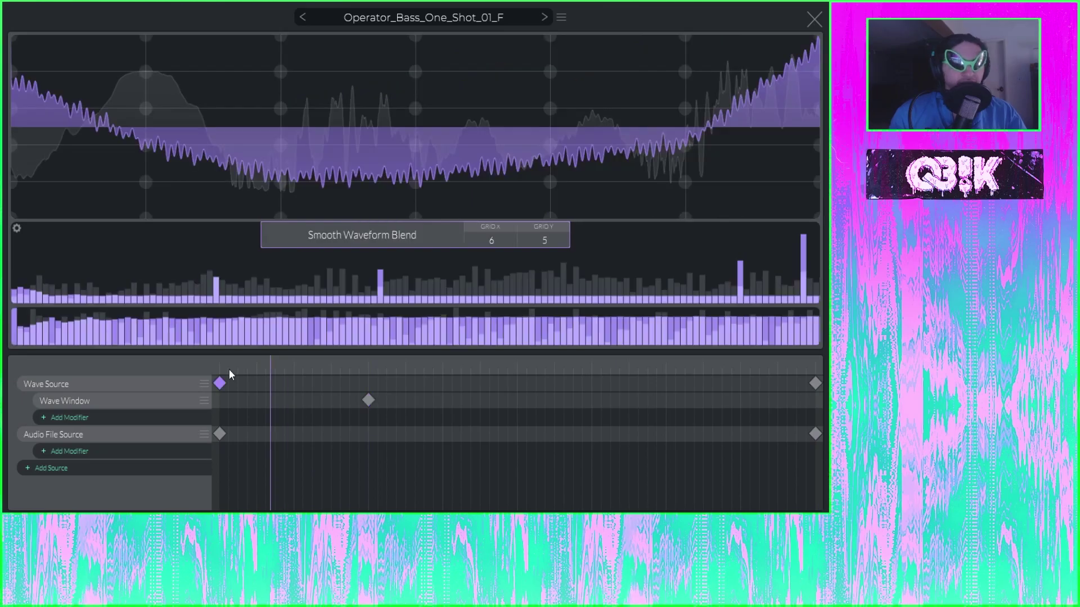
{"action": "left_click_drag", "start_coordinate": [225, 365], "coordinate": [554, 369]}
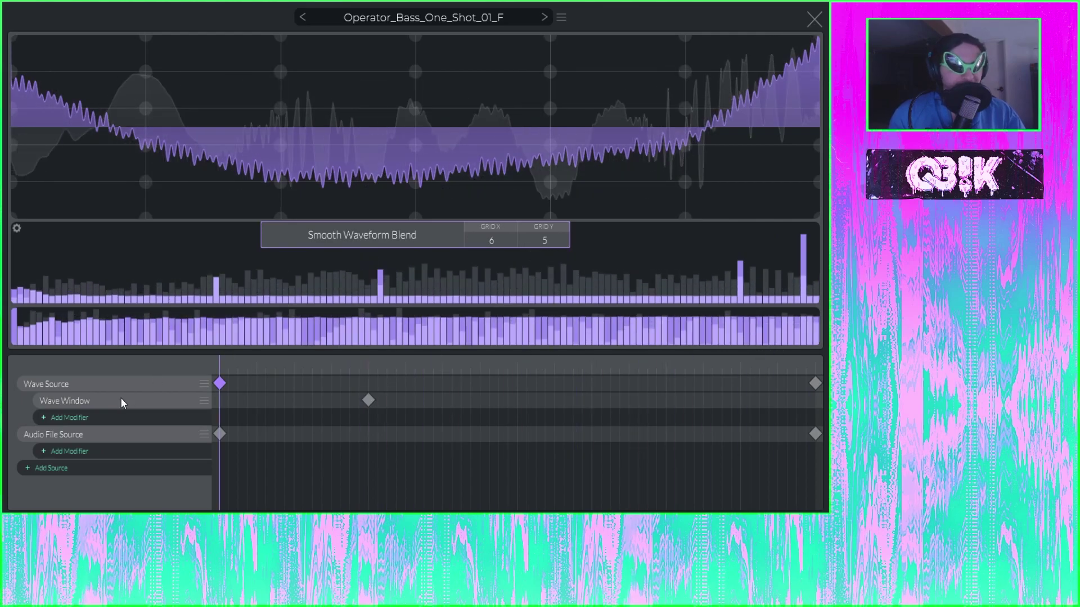
{"action": "left_click", "coordinate": [284, 399]}
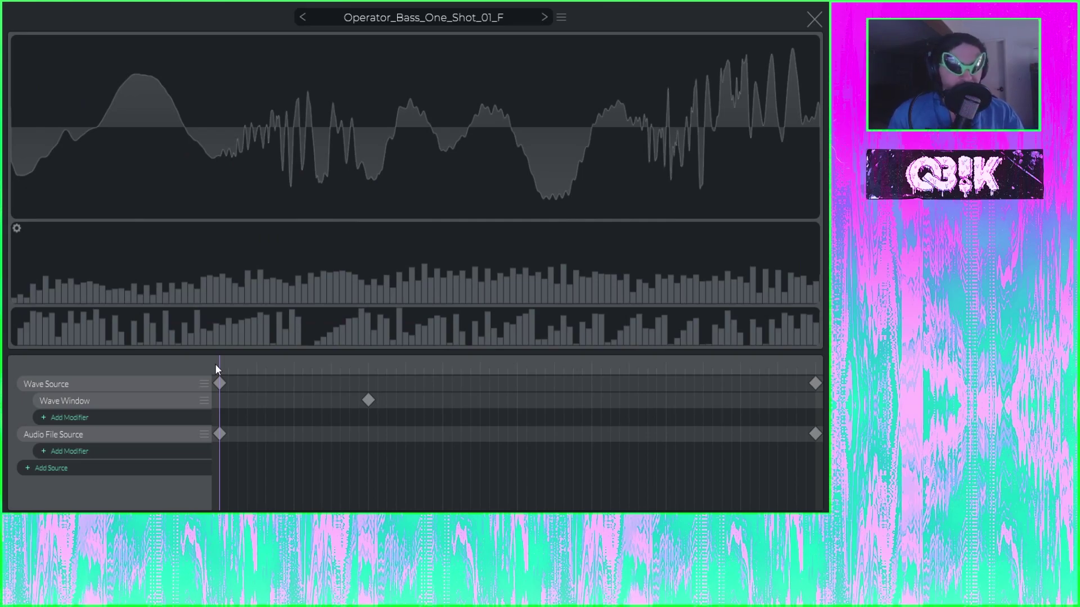
{"action": "left_click_drag", "start_coordinate": [216, 369], "coordinate": [140, 370]}
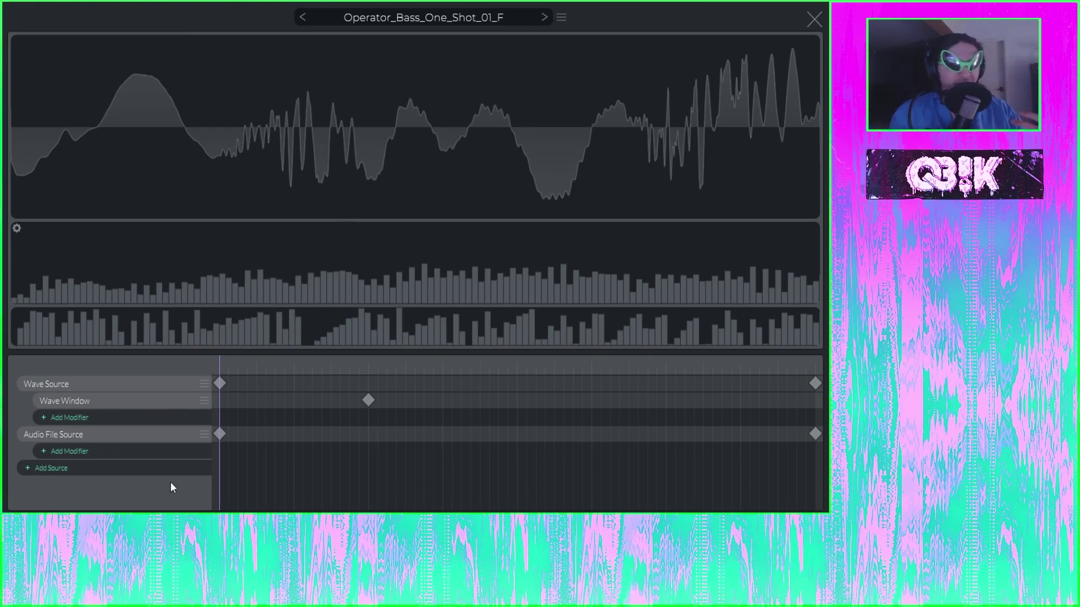
Step: Set the Wave Window shape to Half Sin, lower its left and right positions, and scrub back to the start
{"action": "left_click_drag", "start_coordinate": [378, 376], "coordinate": [371, 369]}
{"action": "left_click", "coordinate": [289, 232]}
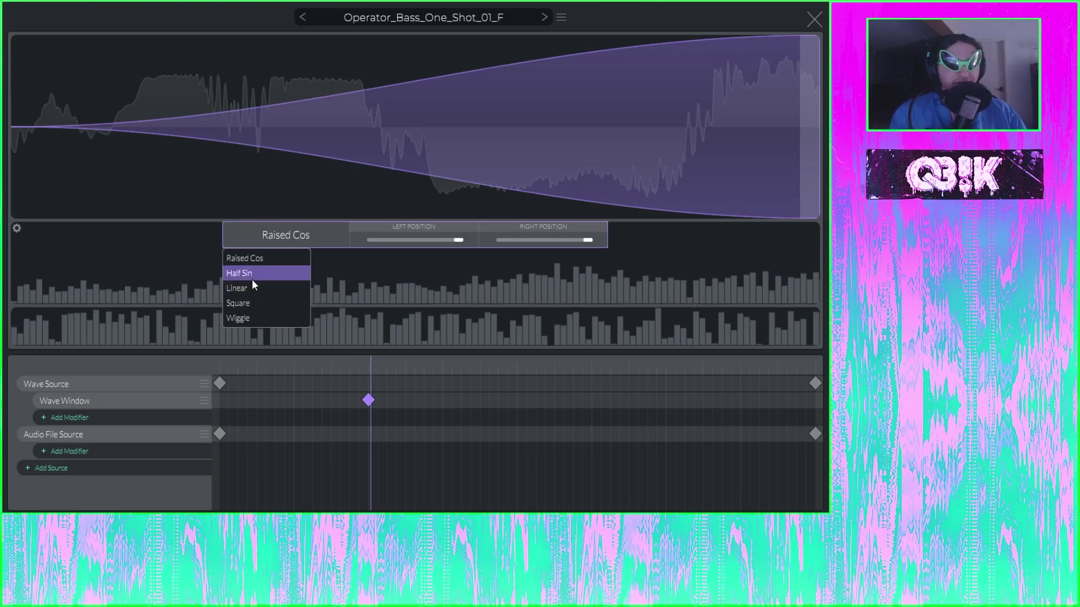
{"action": "left_click", "coordinate": [251, 273]}
{"action": "left_click_drag", "start_coordinate": [369, 367], "coordinate": [368, 384]}
{"action": "left_click_drag", "start_coordinate": [460, 238], "coordinate": [364, 254]}
{"action": "left_click_drag", "start_coordinate": [582, 239], "coordinate": [298, 250]}
{"action": "left_click_drag", "start_coordinate": [369, 366], "coordinate": [200, 354]}
Step: Add a Frequency Filter modifier to the wave source and move its keyframe about one fifth along the timeline
{"action": "left_click", "coordinate": [107, 417]}
{"action": "left_click", "coordinate": [85, 456]}
{"action": "left_click", "coordinate": [219, 417]}
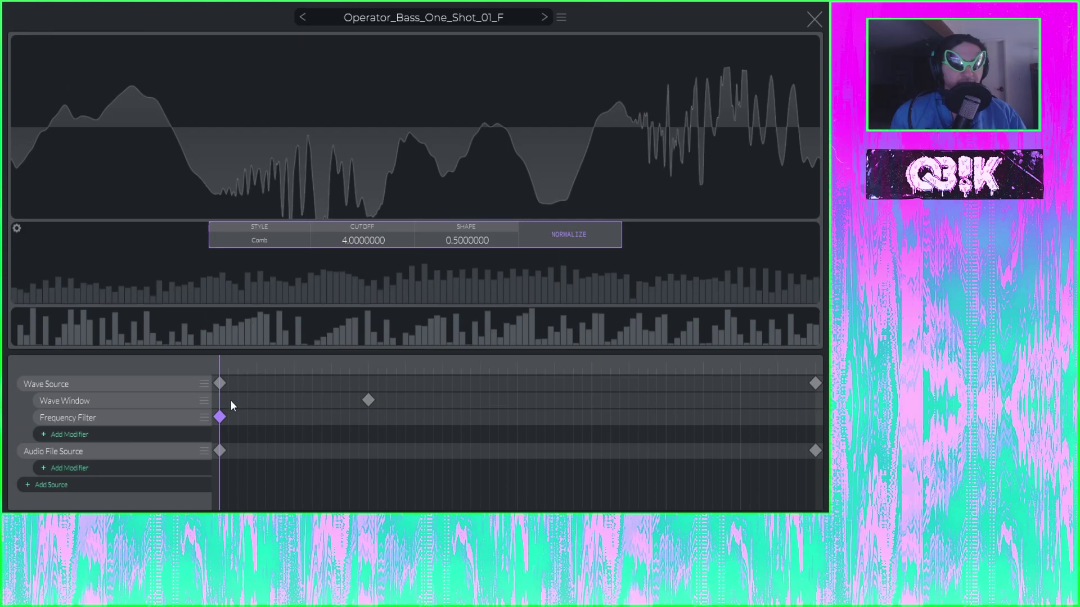
{"action": "left_click_drag", "start_coordinate": [219, 417], "coordinate": [327, 419]}
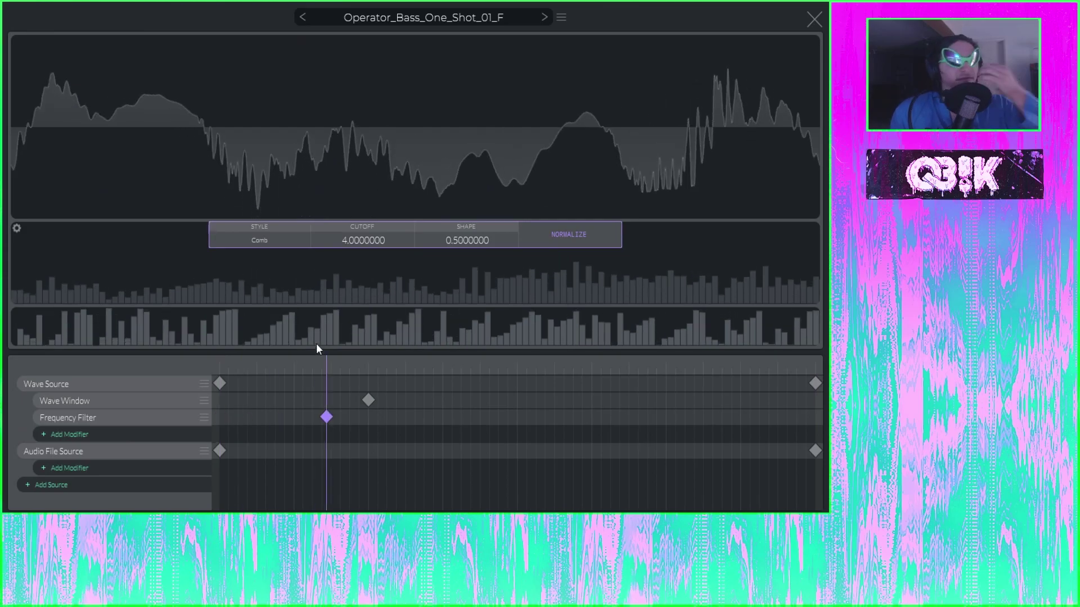
Step: Try the Low Pass style on the Frequency Filter and return it to Comb
{"action": "left_click", "coordinate": [251, 248]}
{"action": "left_click", "coordinate": [254, 241]}
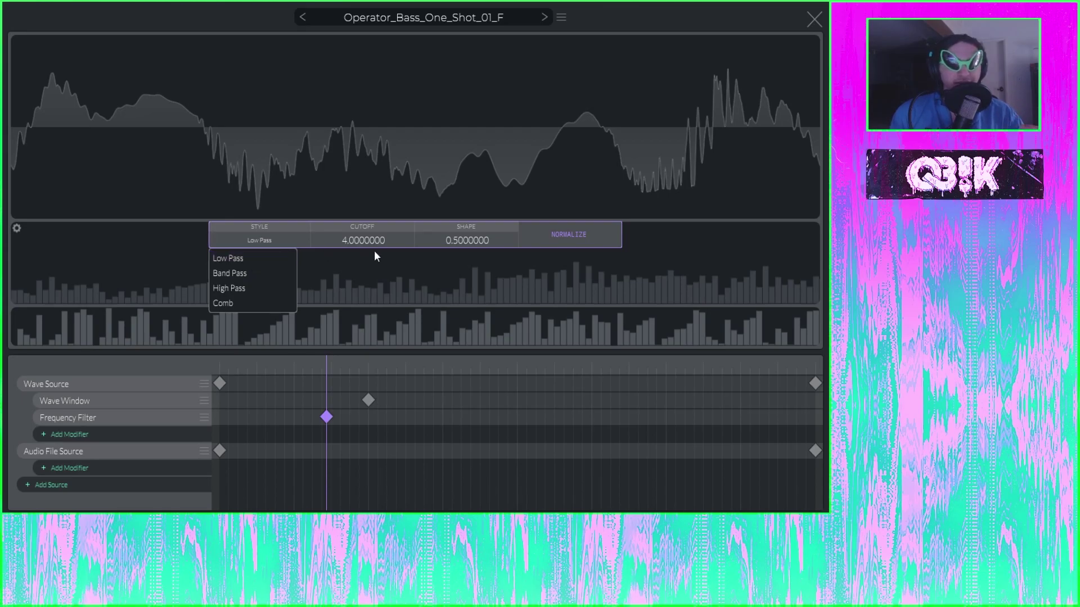
{"action": "left_click", "coordinate": [334, 436]}
{"action": "left_click", "coordinate": [490, 426]}
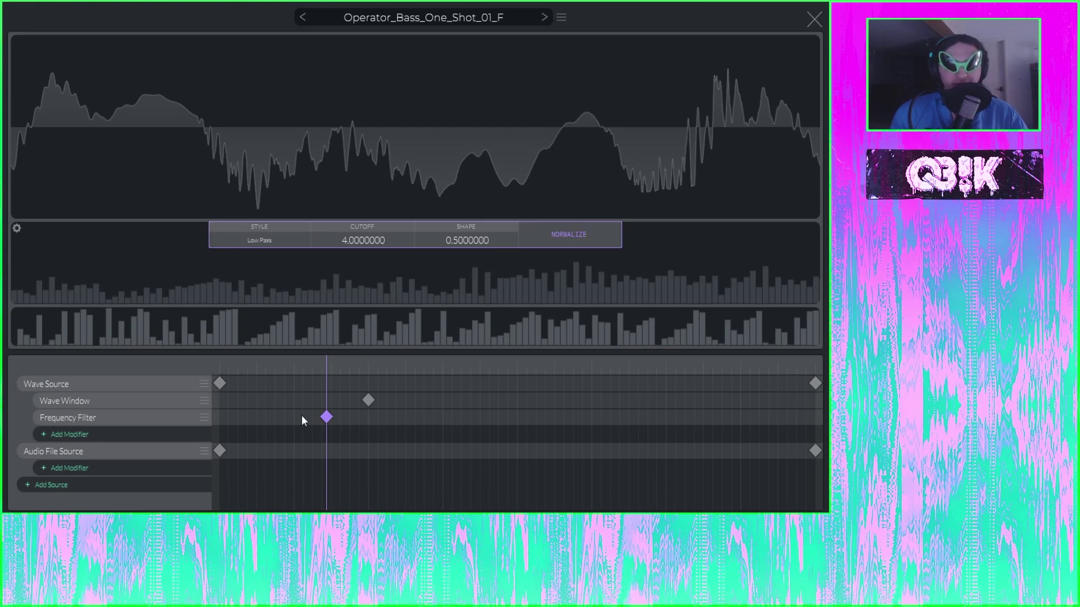
{"action": "left_click", "coordinate": [281, 241]}
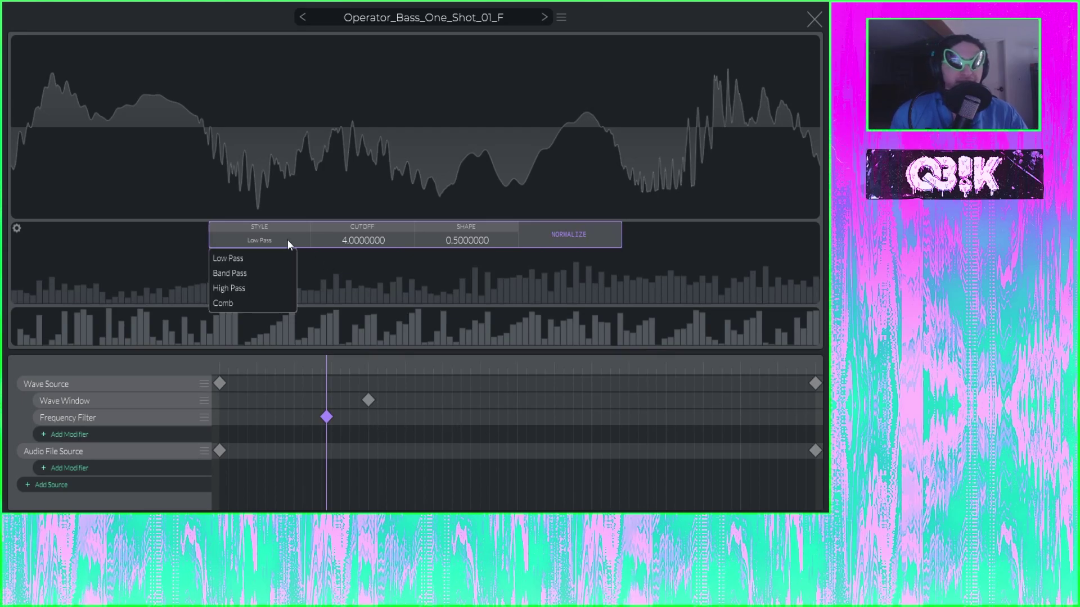
{"action": "left_click", "coordinate": [262, 303]}
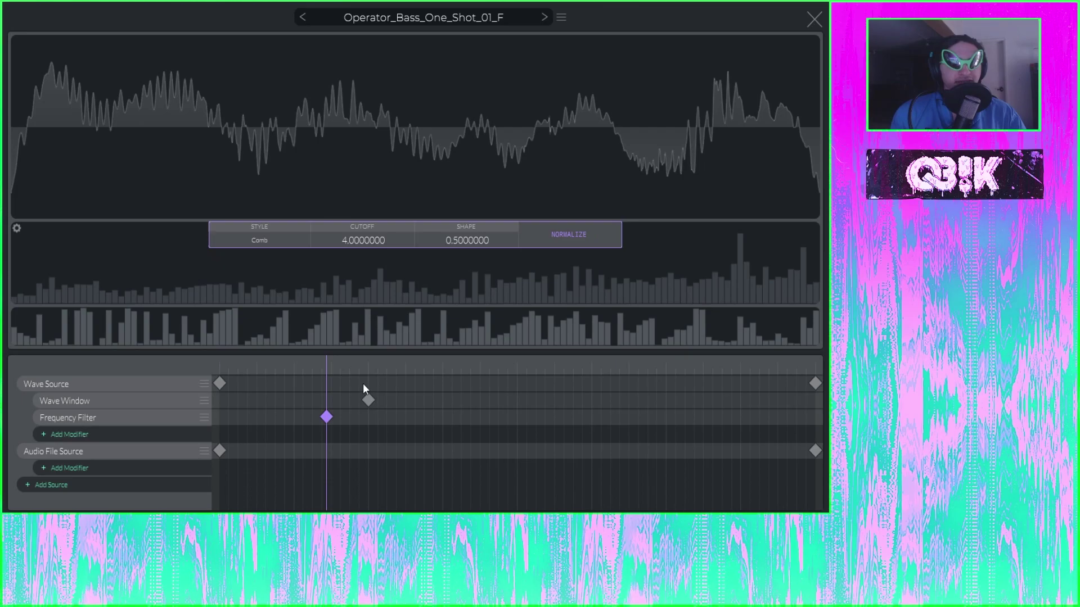
Step: Set the Frequency Filter's cutoff to 0.3 and shape to 1.0, and move its keyframe to the timeline start
{"action": "left_click_drag", "start_coordinate": [325, 369], "coordinate": [394, 377]}
{"action": "left_click_drag", "start_coordinate": [370, 233], "coordinate": [530, 179]}
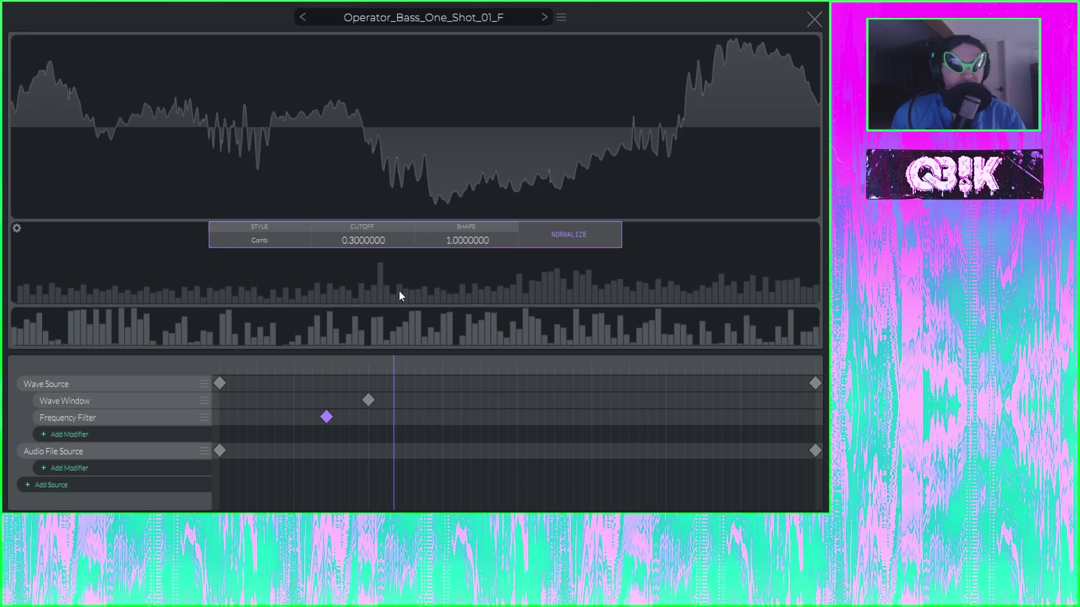
{"action": "left_click_drag", "start_coordinate": [338, 431], "coordinate": [220, 421]}
Step: Create a second Frequency Filter keyframe about 85% along the timeline, set its cutoff to 8.15, and scrub through the morph
{"action": "left_click_drag", "start_coordinate": [280, 379], "coordinate": [720, 388]}
{"action": "right_click", "coordinate": [732, 423]}
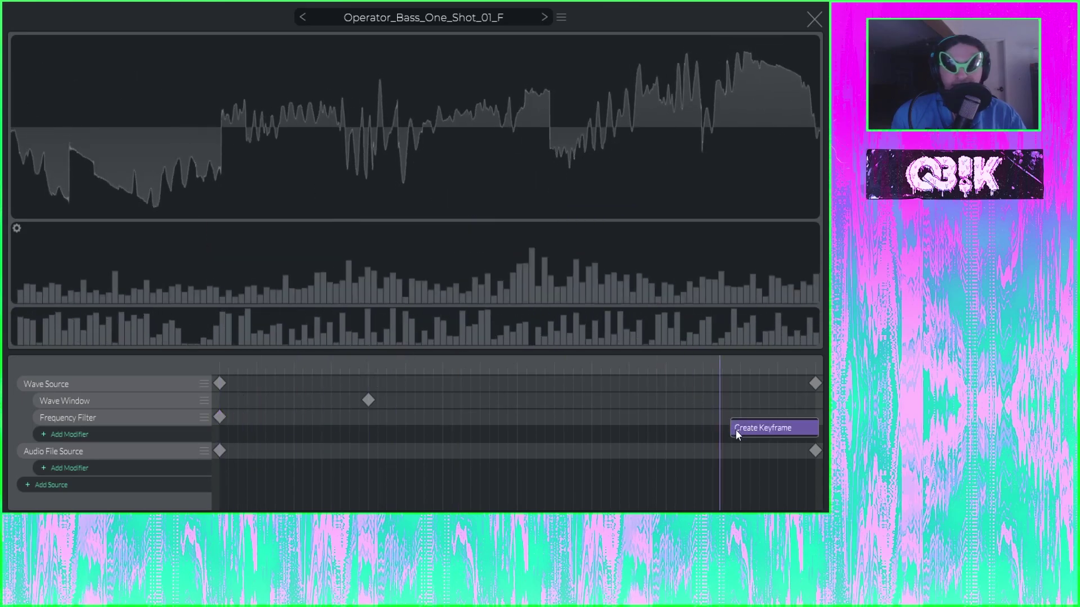
{"action": "left_click", "coordinate": [737, 433]}
{"action": "left_click_drag", "start_coordinate": [366, 242], "coordinate": [397, 232]}
{"action": "left_click_drag", "start_coordinate": [710, 365], "coordinate": [376, 398]}
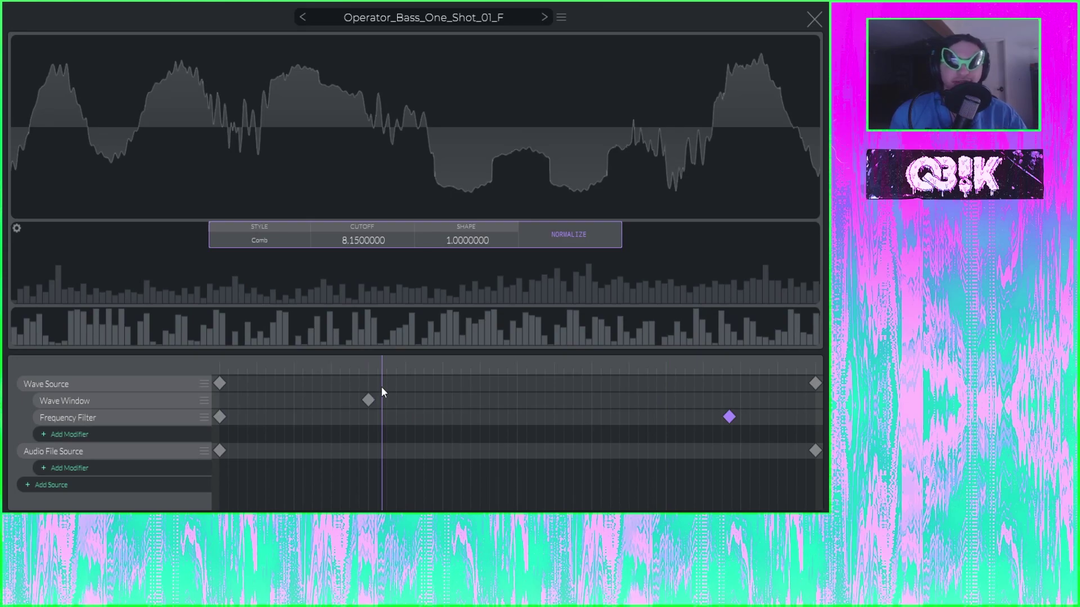
{"action": "left_click_drag", "start_coordinate": [248, 373], "coordinate": [515, 383]}
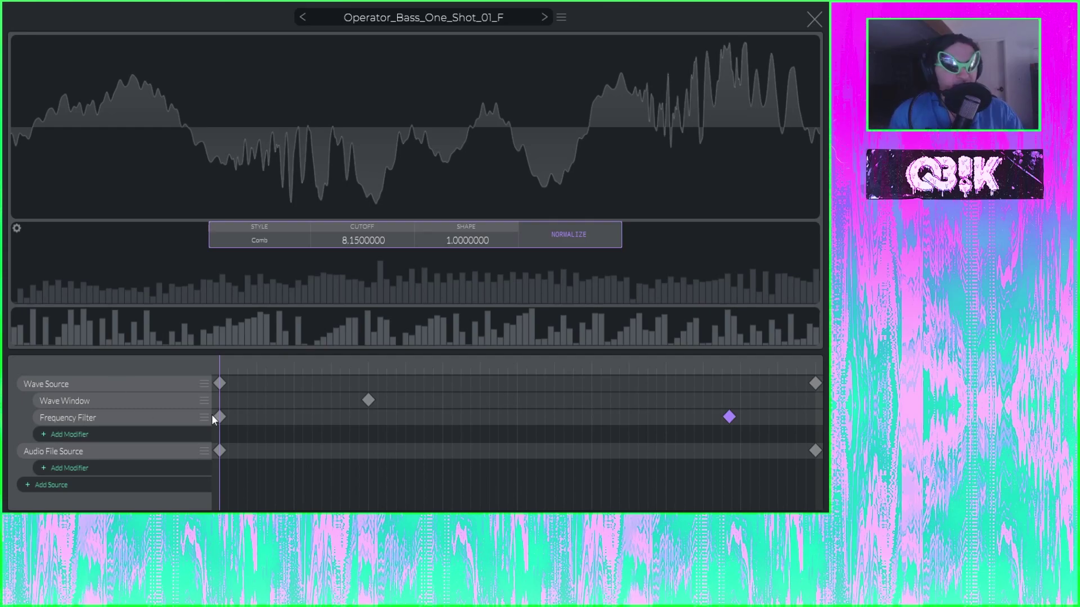
Step: Add a Slew Limiter modifier to the wave source and move its keyframe about one fifth along the timeline
{"action": "left_click", "coordinate": [88, 433]}
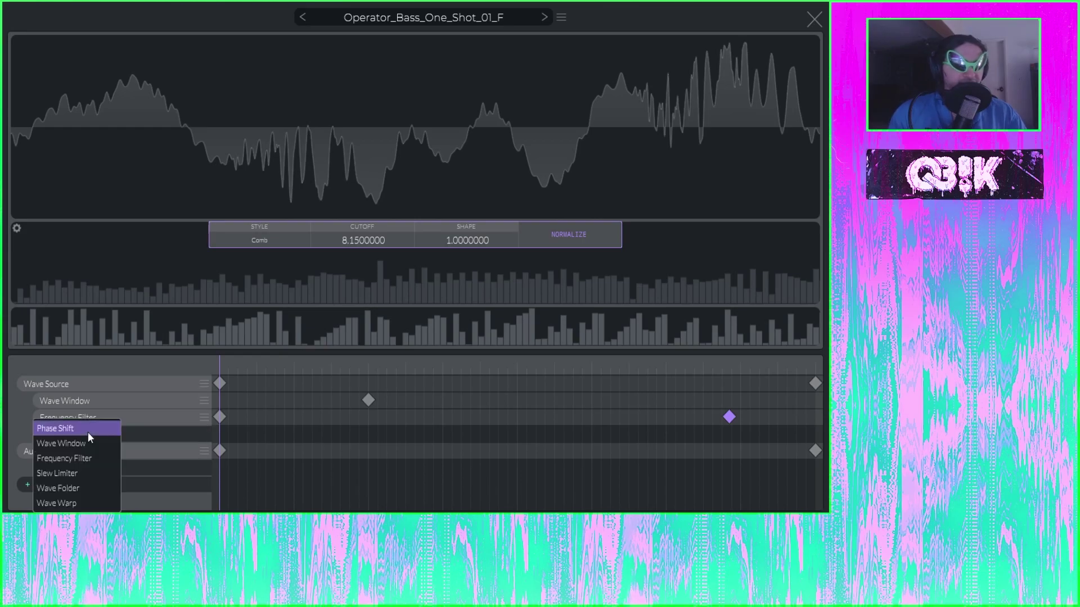
{"action": "left_click", "coordinate": [78, 472]}
{"action": "left_click_drag", "start_coordinate": [221, 433], "coordinate": [344, 433]}
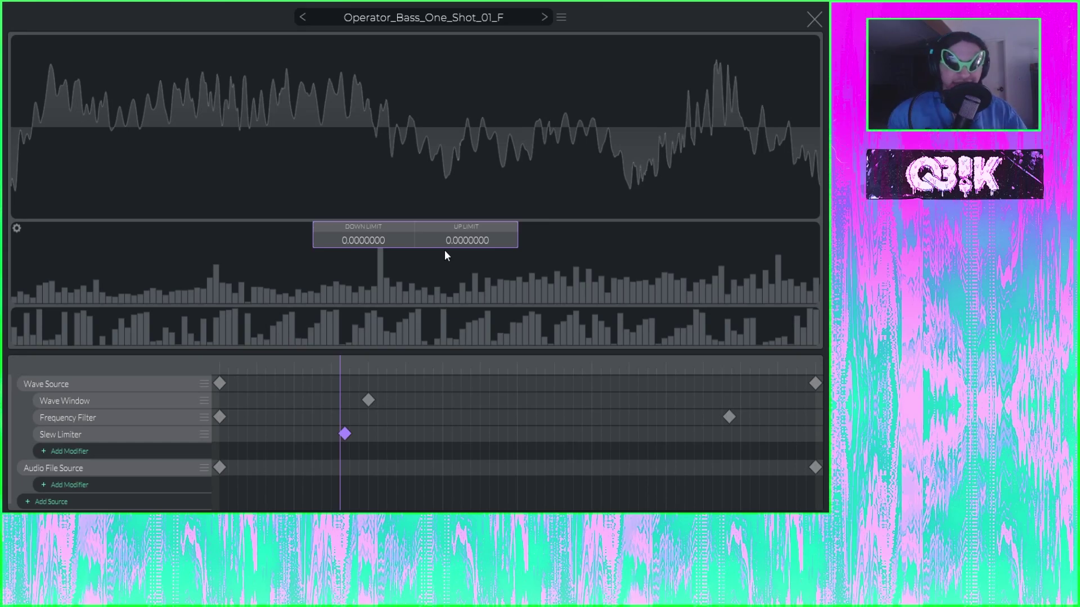
Step: Try a down limit of 1.0 on the Slew Limiter, return both limits to 0, and remove the modifier
{"action": "left_click_drag", "start_coordinate": [360, 239], "coordinate": [381, 151]}
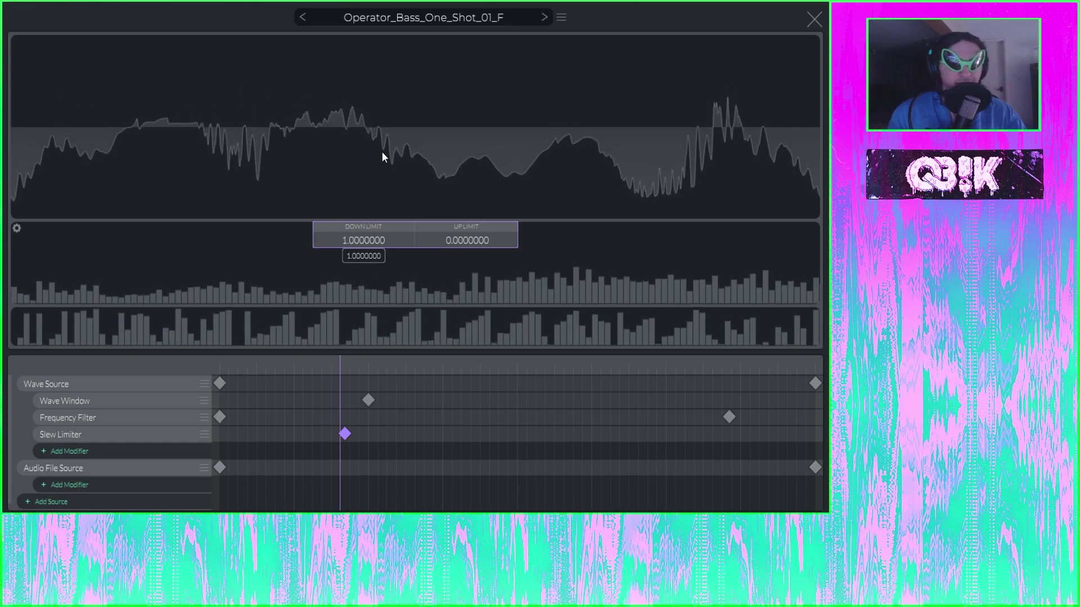
{"action": "left_click_drag", "start_coordinate": [381, 150], "coordinate": [467, 242]}
{"action": "left_click_drag", "start_coordinate": [467, 241], "coordinate": [386, 329]}
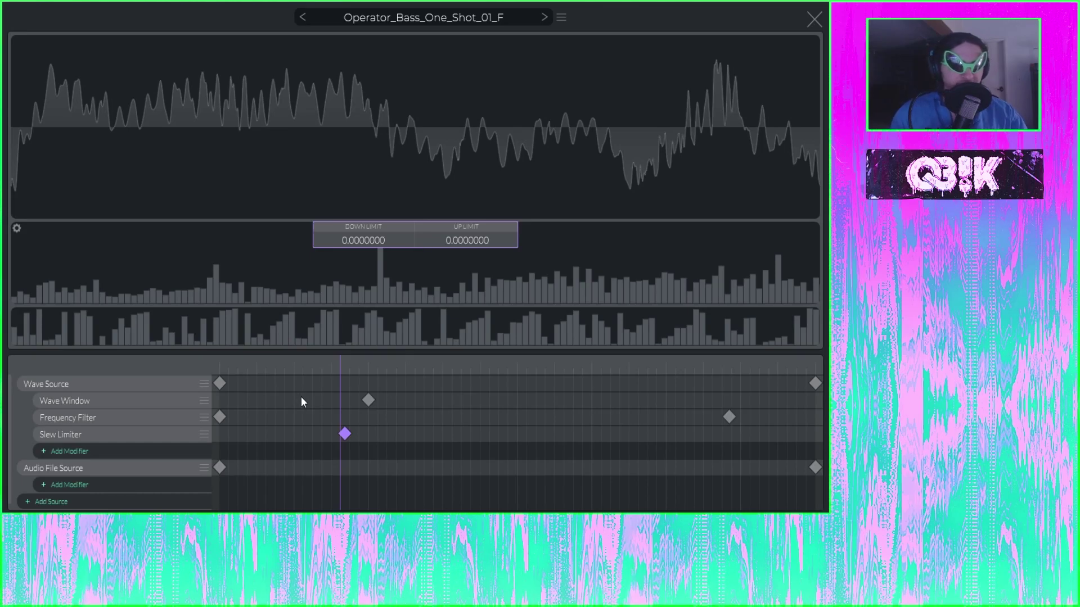
{"action": "left_click", "coordinate": [215, 487]}
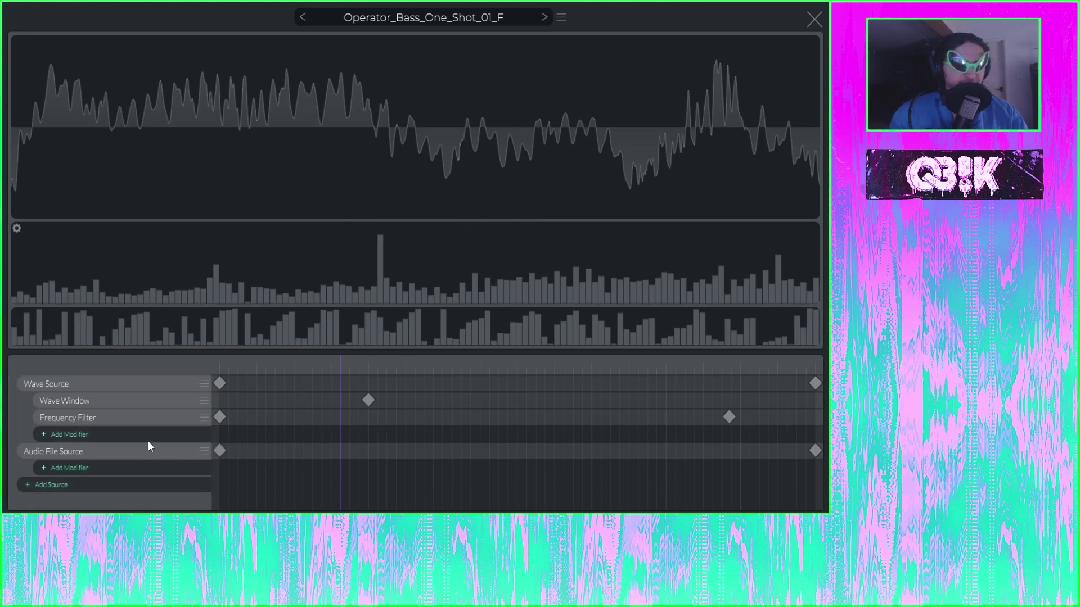
Step: Add a Wave Folder modifier to the wave source and move its keyframe about 15% along the timeline
{"action": "left_click", "coordinate": [96, 432]}
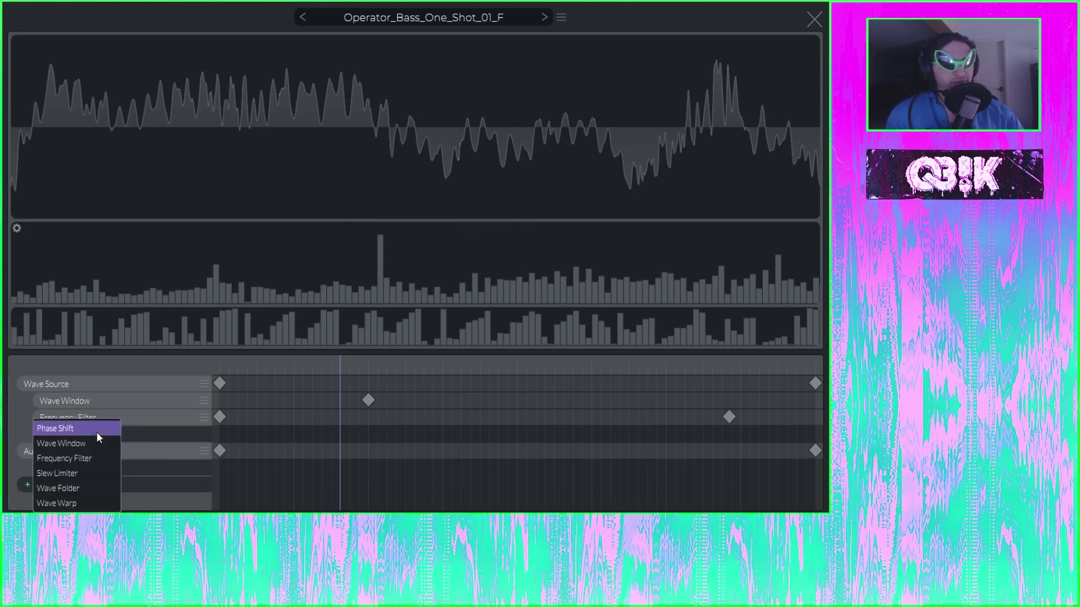
{"action": "left_click", "coordinate": [68, 488]}
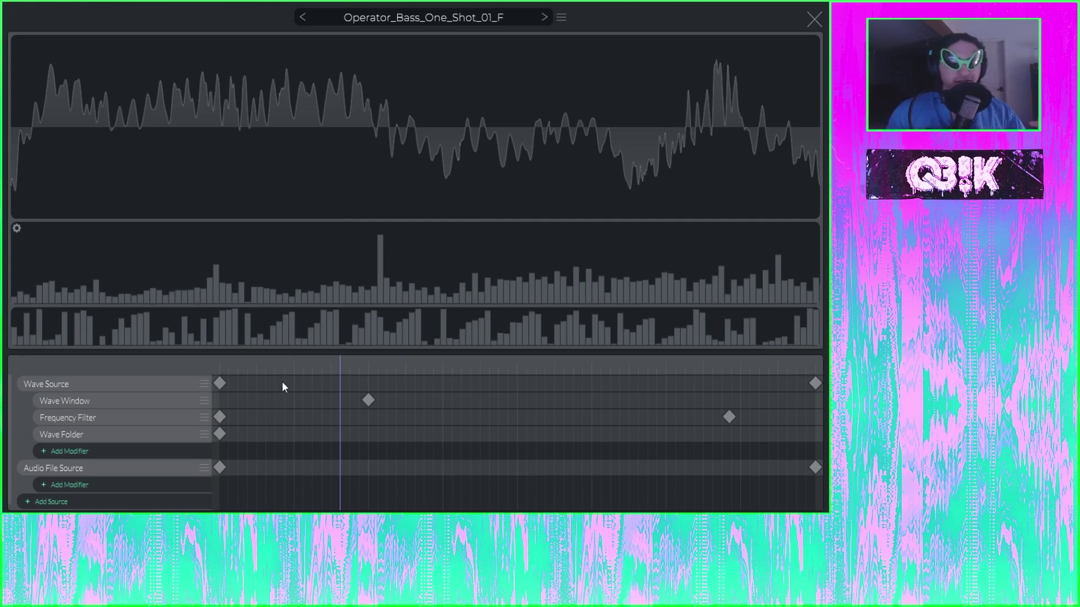
{"action": "left_click_drag", "start_coordinate": [281, 370], "coordinate": [219, 379]}
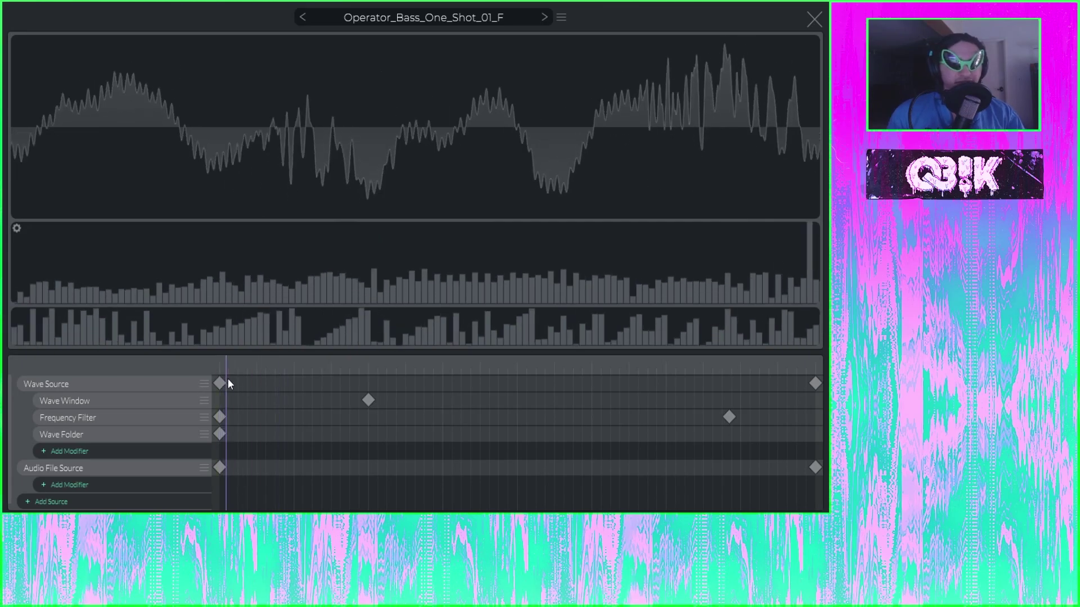
Step: Try a multiply of 32 on the Wave Folder and reset it to 1
{"action": "left_click", "coordinate": [399, 238]}
{"action": "left_click_drag", "start_coordinate": [405, 236], "coordinate": [496, 217]}
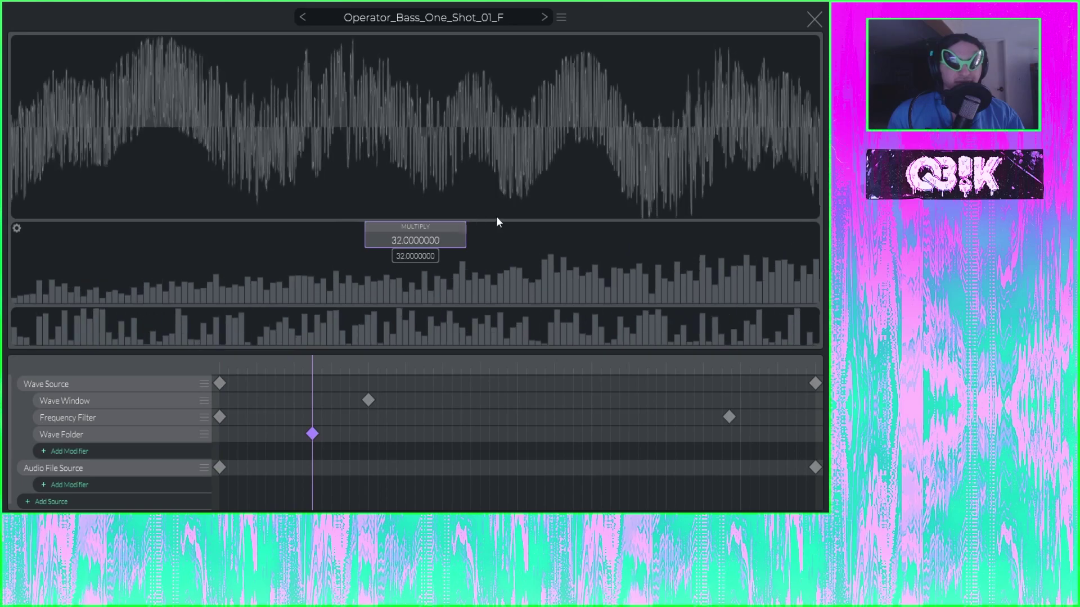
{"action": "left_click_drag", "start_coordinate": [496, 221], "coordinate": [635, 228]}
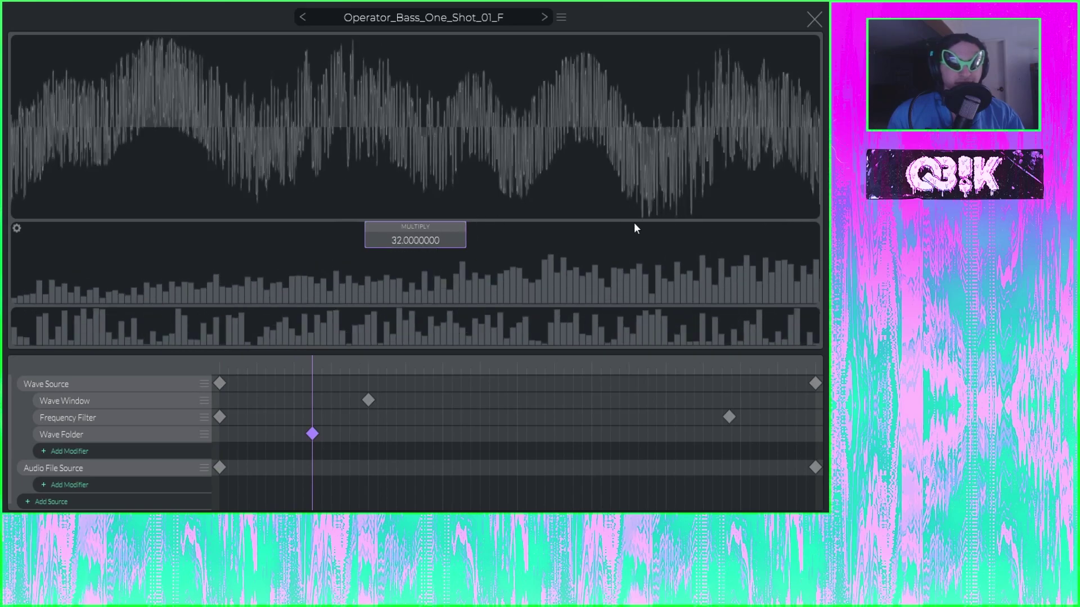
{"action": "double_click", "coordinate": [433, 240]}
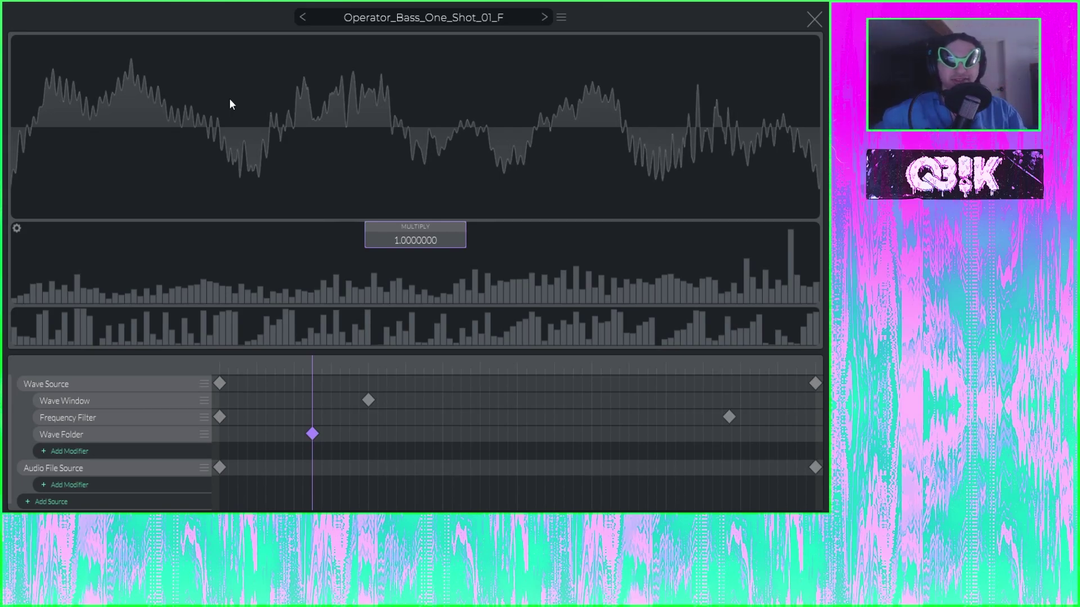
Step: Scrub back to the timeline start and set the Wave Folder's multiply to about 5.495
{"action": "left_click_drag", "start_coordinate": [311, 370], "coordinate": [207, 380]}
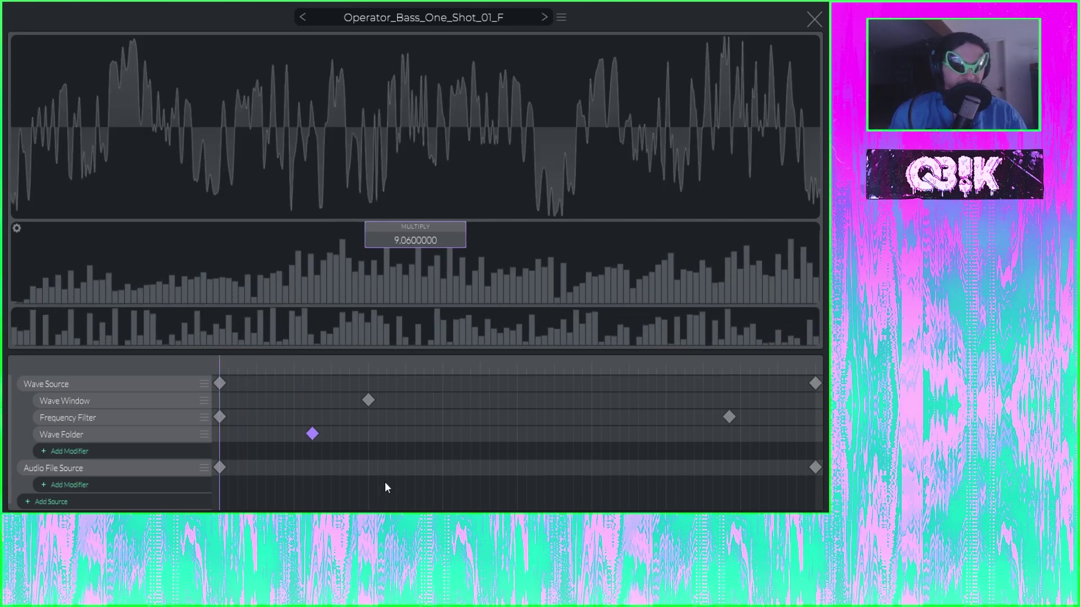
{"action": "left_click_drag", "start_coordinate": [433, 241], "coordinate": [439, 254]}
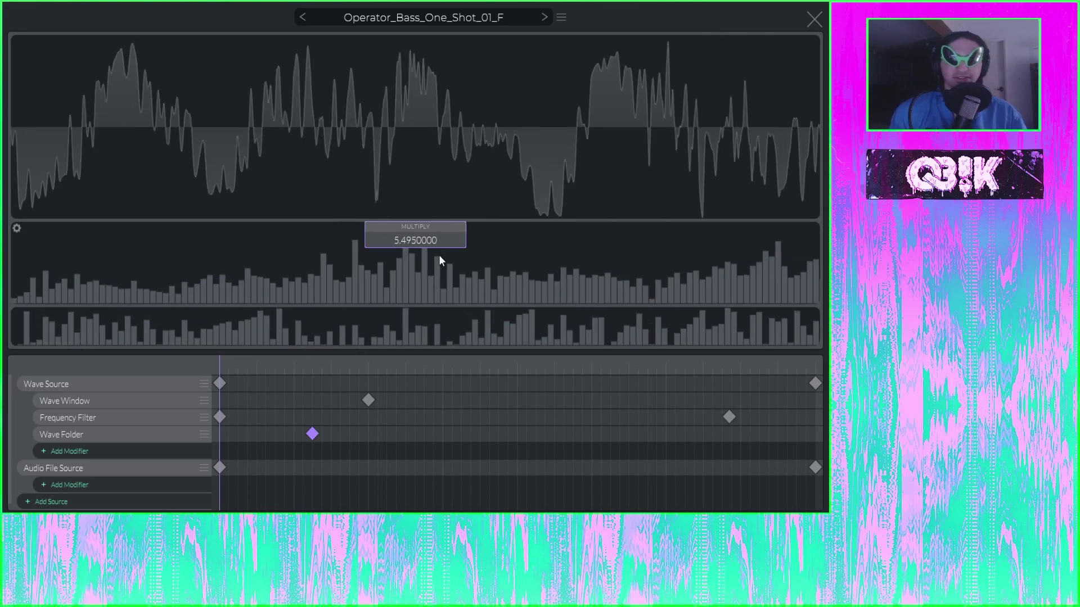
Step: Add a Wave Warp modifier to the wave source and move its keyframe about 13% along the timeline
{"action": "left_click", "coordinate": [84, 453]}
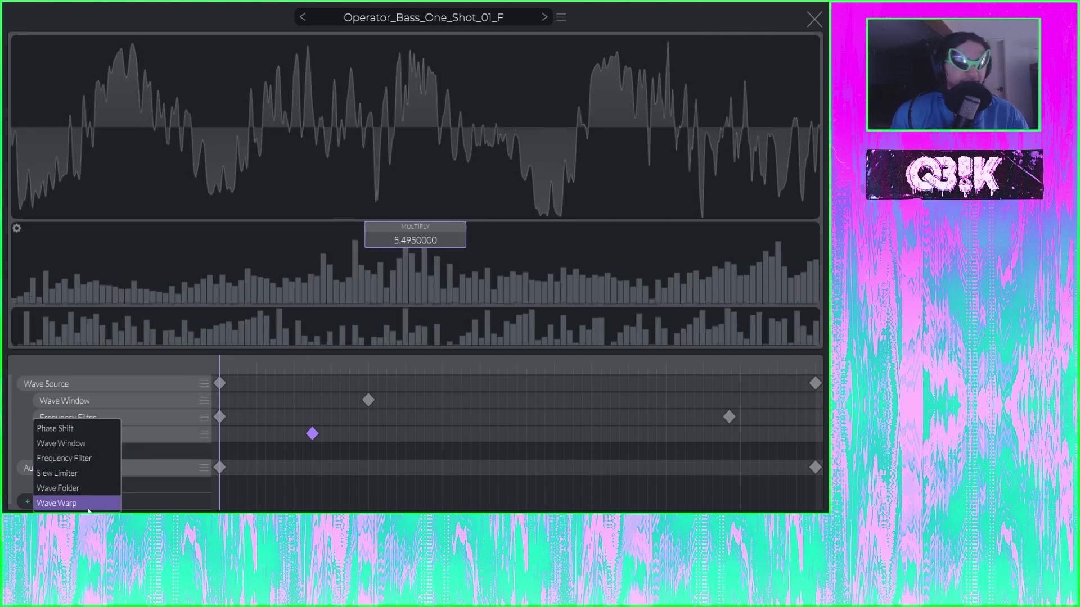
{"action": "left_click", "coordinate": [89, 502]}
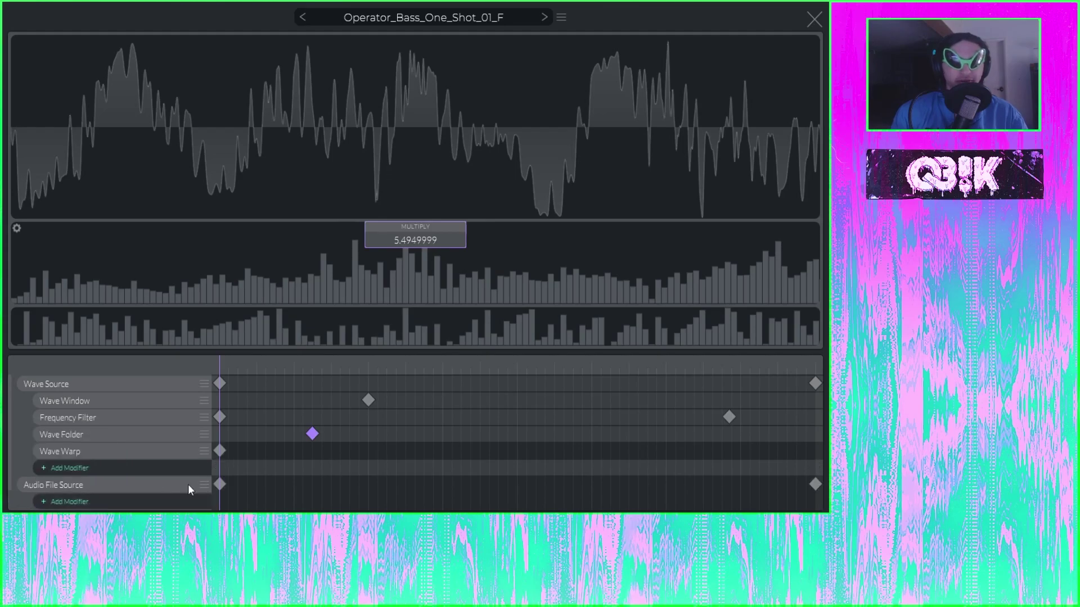
{"action": "left_click_drag", "start_coordinate": [219, 451], "coordinate": [296, 451]}
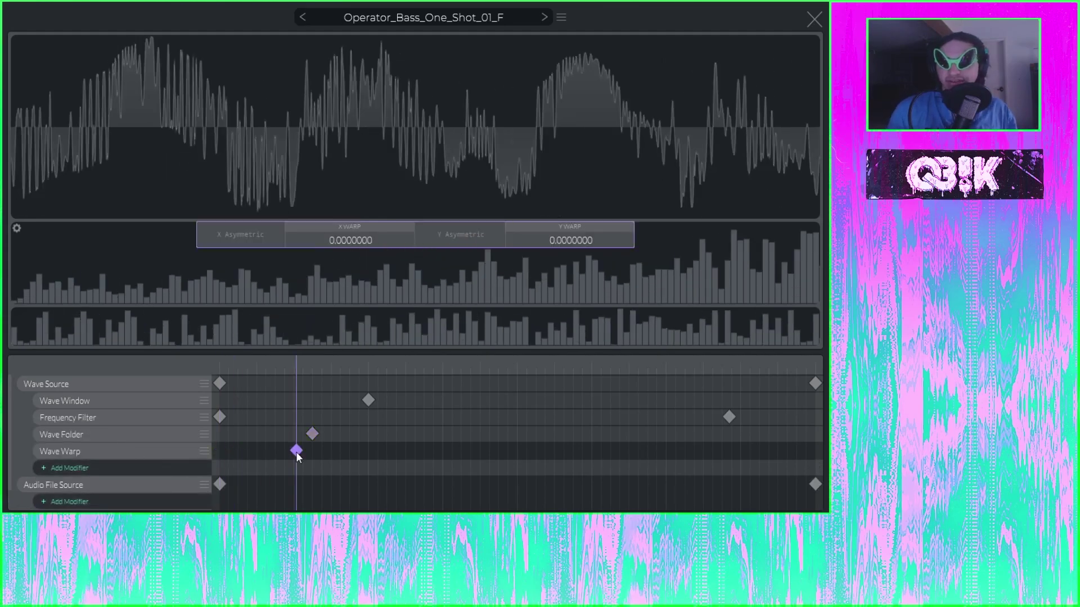
Step: Try asymmetric X warp 11.4 and asymmetric Y warp -8.4 on the Wave Warp, remove the modifier, and scrub back to the timeline start
{"action": "left_click_drag", "start_coordinate": [366, 246], "coordinate": [574, 207]}
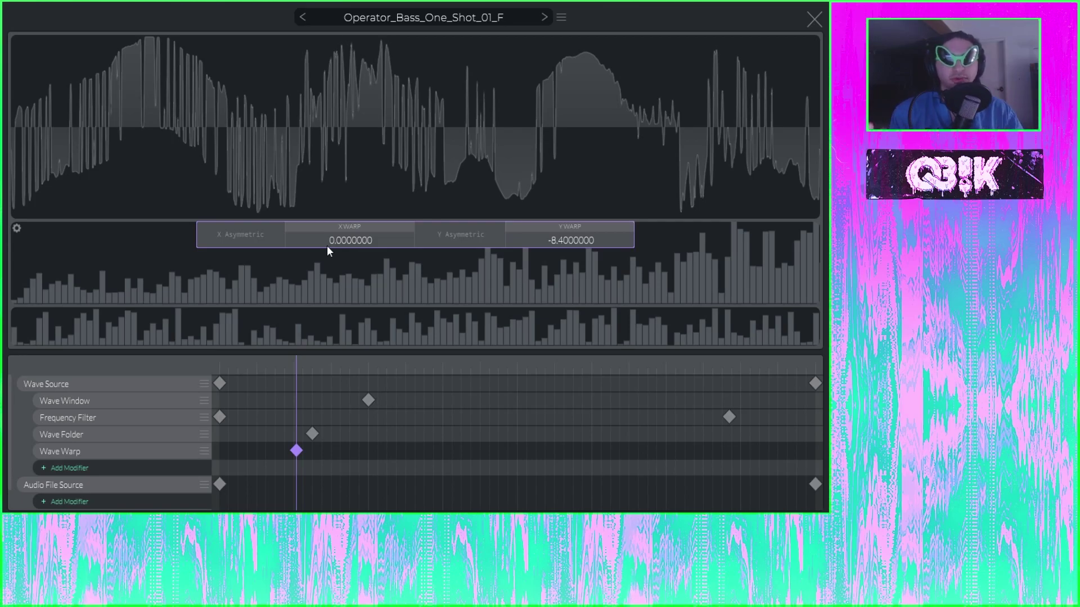
{"action": "left_click", "coordinate": [244, 233]}
{"action": "left_click_drag", "start_coordinate": [371, 239], "coordinate": [383, 218]}
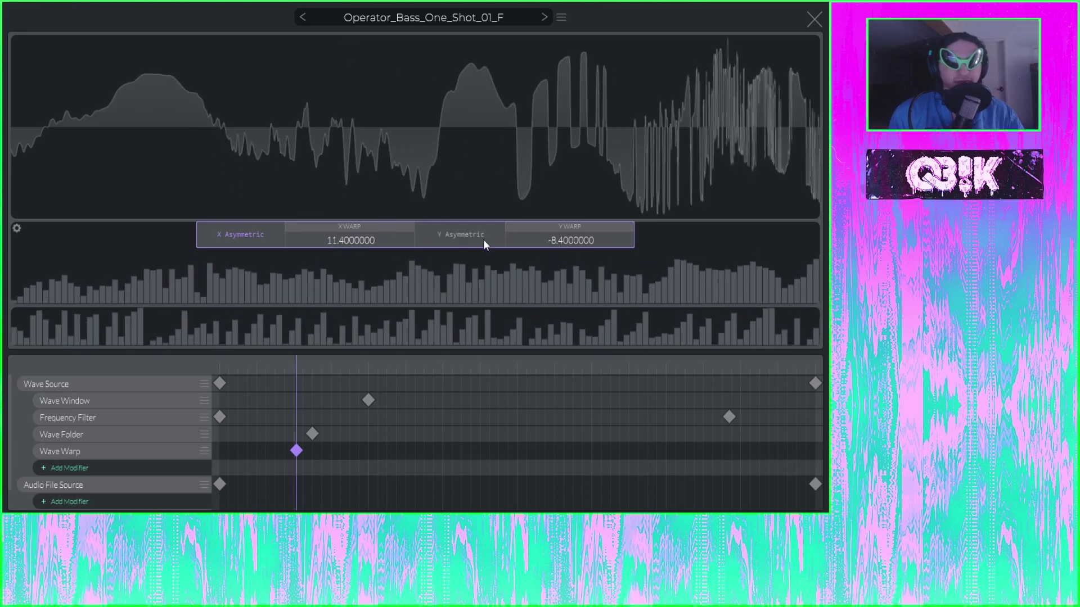
{"action": "left_click", "coordinate": [454, 232]}
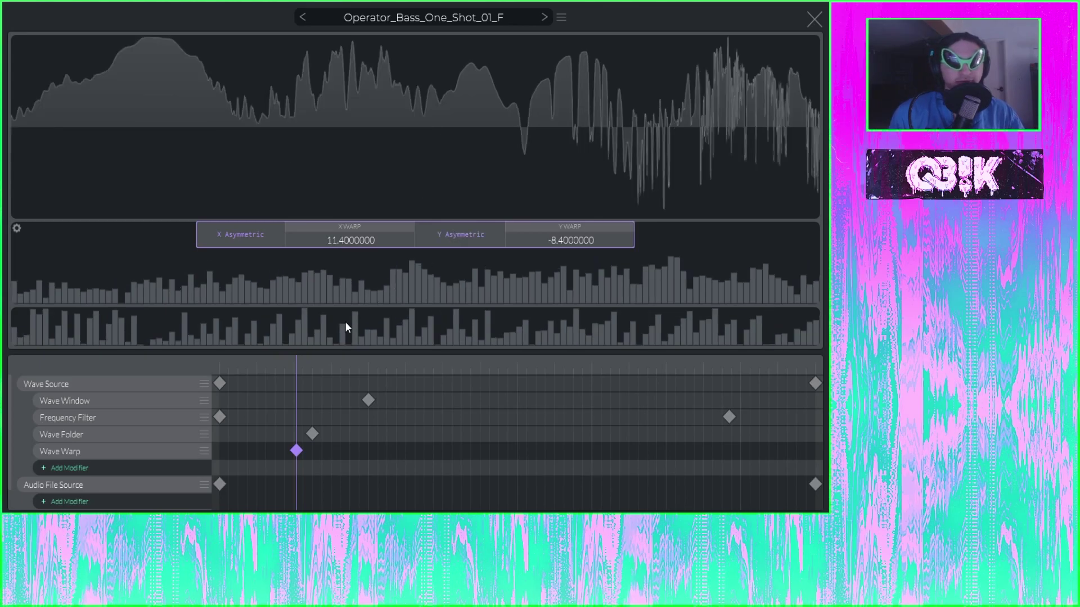
{"action": "key", "text": "Delete"}
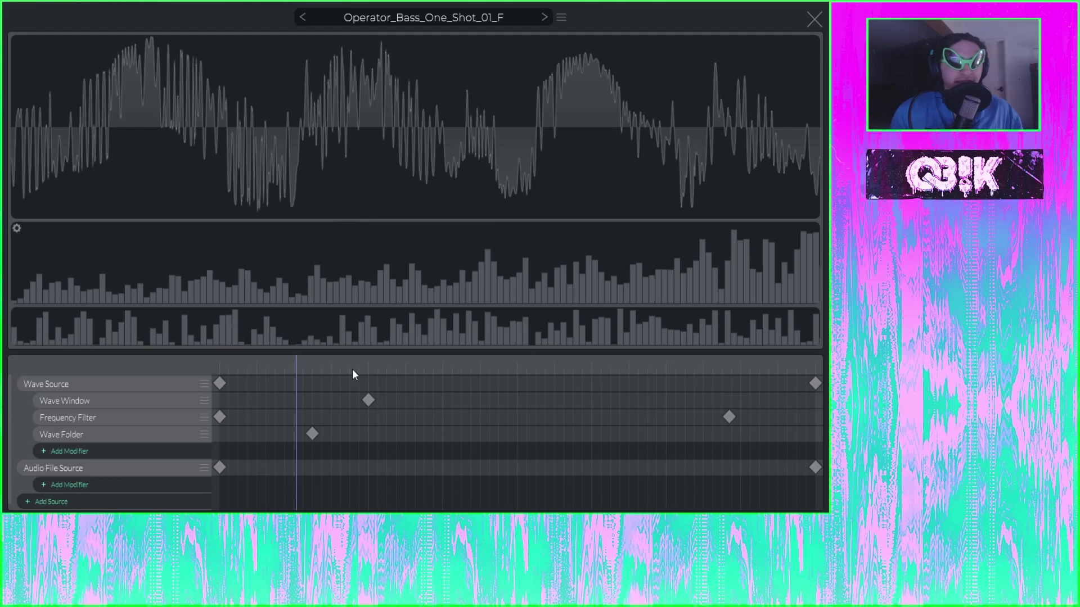
{"action": "left_click_drag", "start_coordinate": [352, 369], "coordinate": [197, 394]}
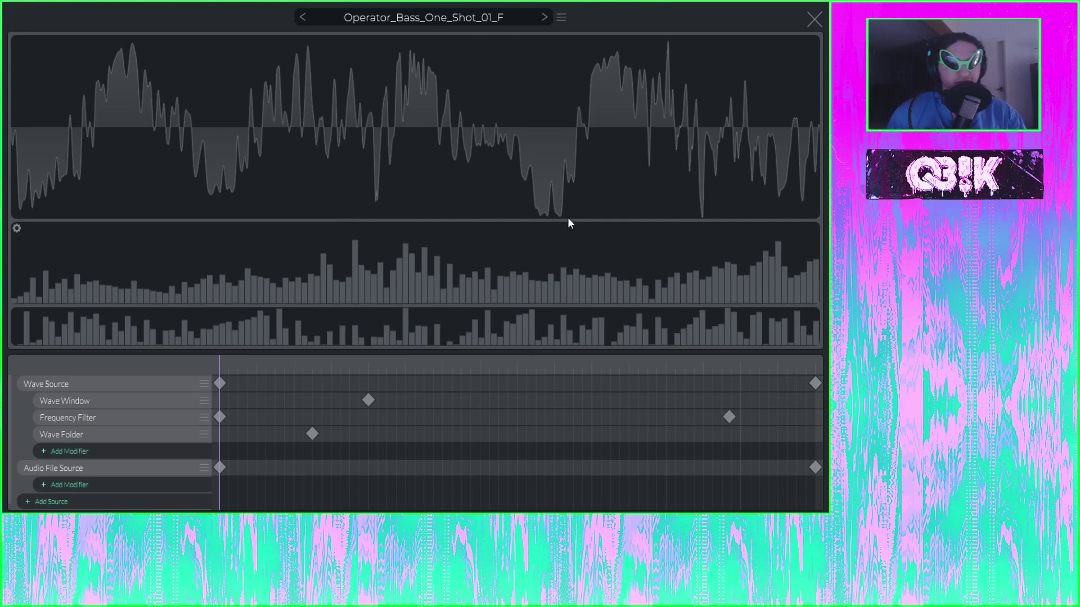
Step: Examine the wavetable's save, import and export options and the spectrum display's scale and zoom options
{"action": "left_click", "coordinate": [562, 20]}
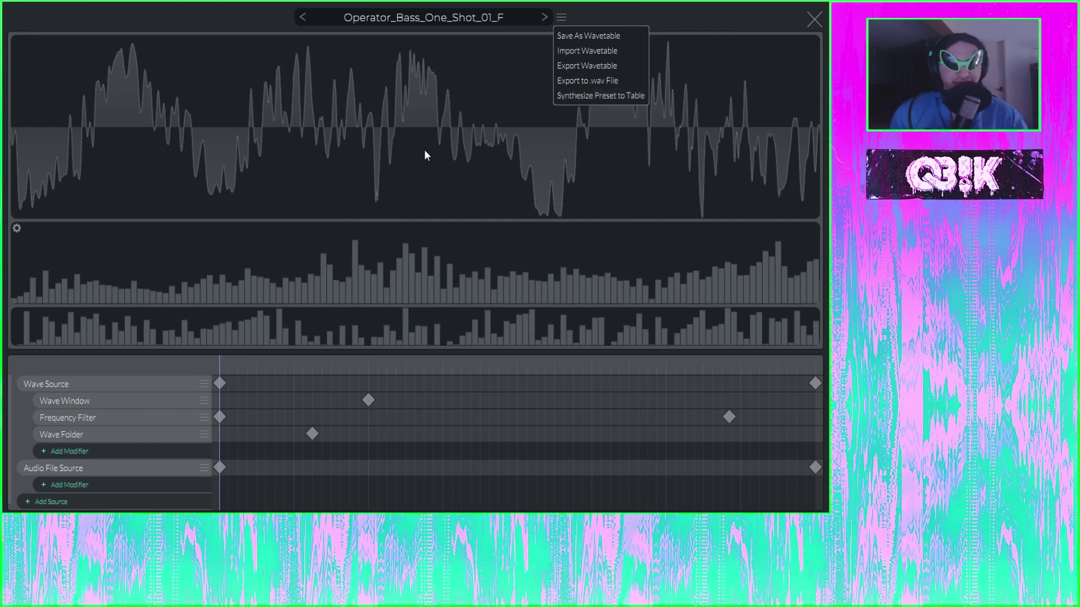
{"action": "left_click", "coordinate": [597, 35]}
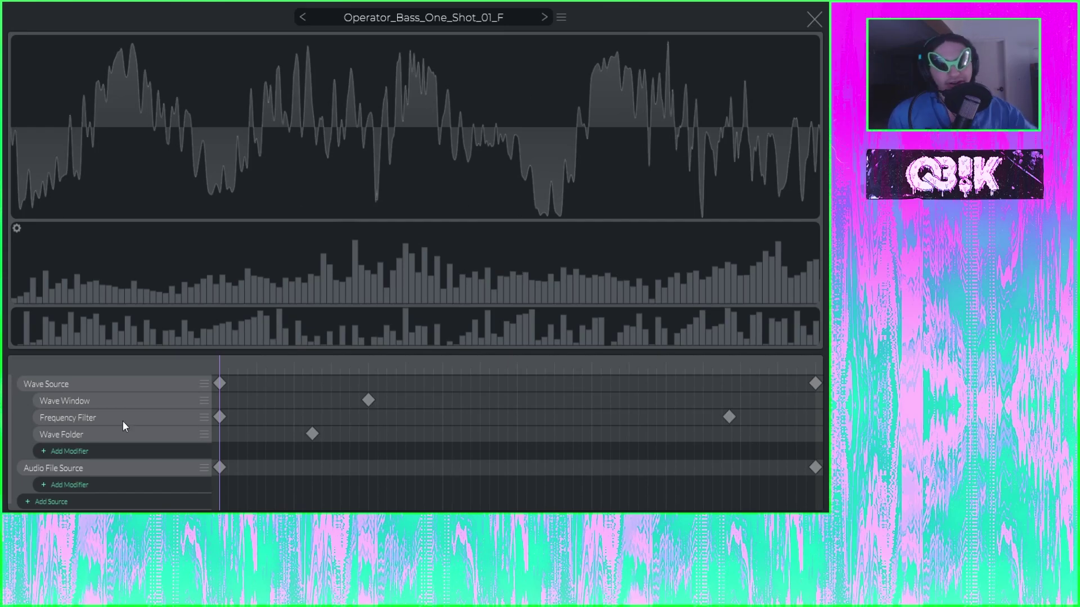
{"action": "scroll", "coordinate": [140, 458], "scroll_direction": "down", "scroll_amount": 1}
{"action": "scroll", "coordinate": [141, 454], "scroll_direction": "up", "scroll_amount": 1}
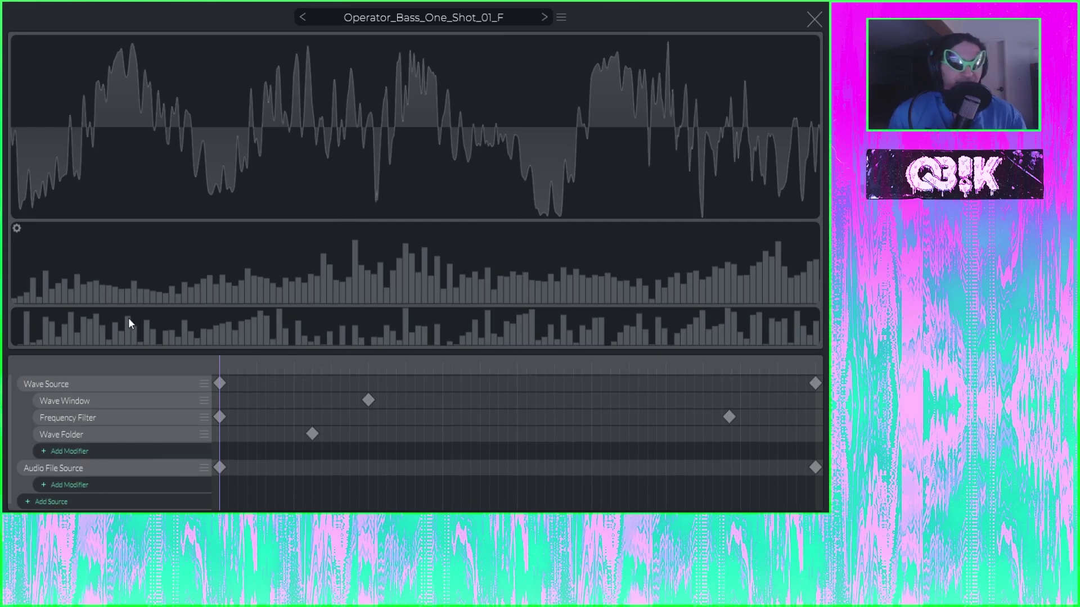
{"action": "left_click", "coordinate": [19, 230]}
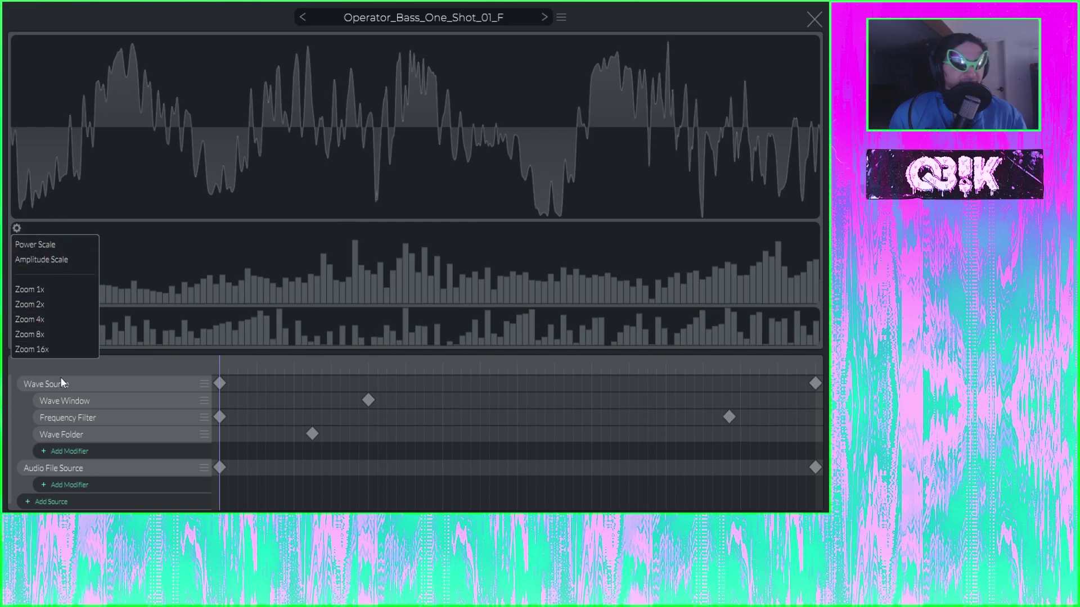
{"action": "left_click", "coordinate": [17, 231]}
{"action": "left_click", "coordinate": [17, 231]}
{"action": "left_click", "coordinate": [426, 208]}
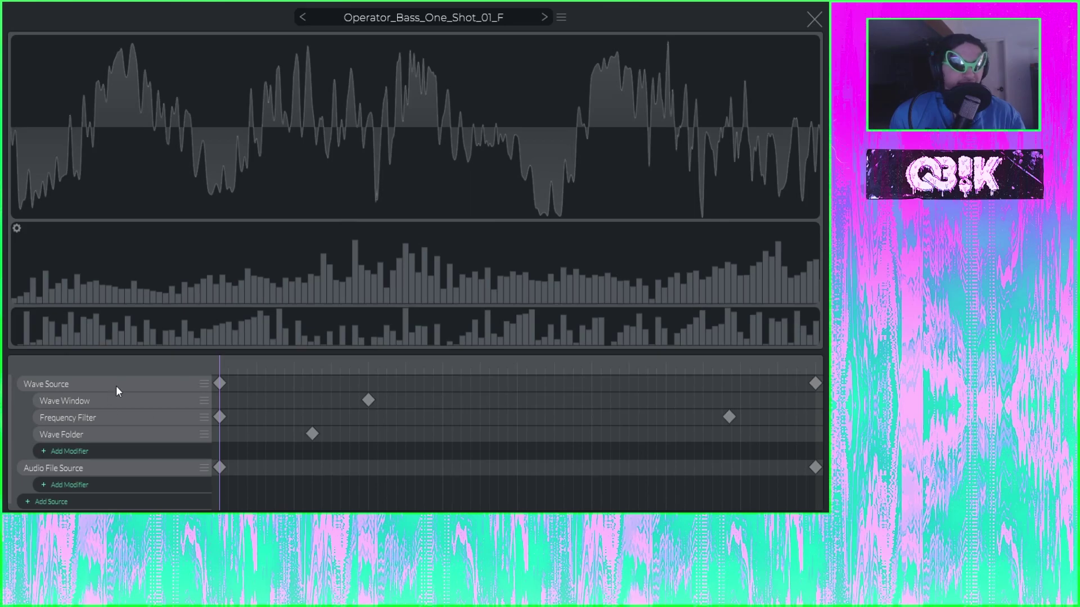